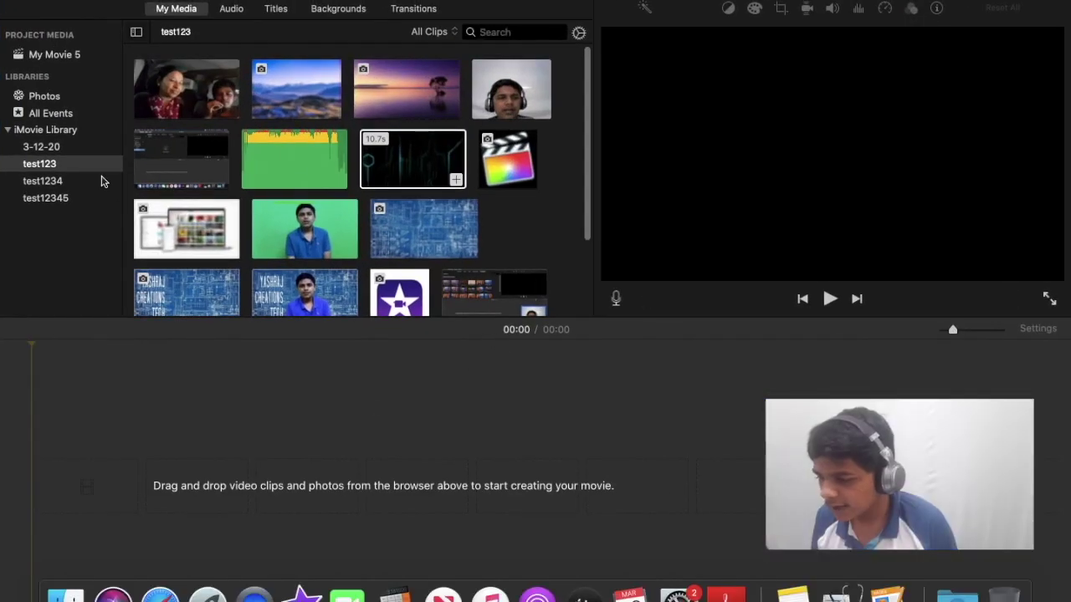
- Hide the libraries list while viewing the test123 event, look through its clips, and show the list again
left_click(95, 169)
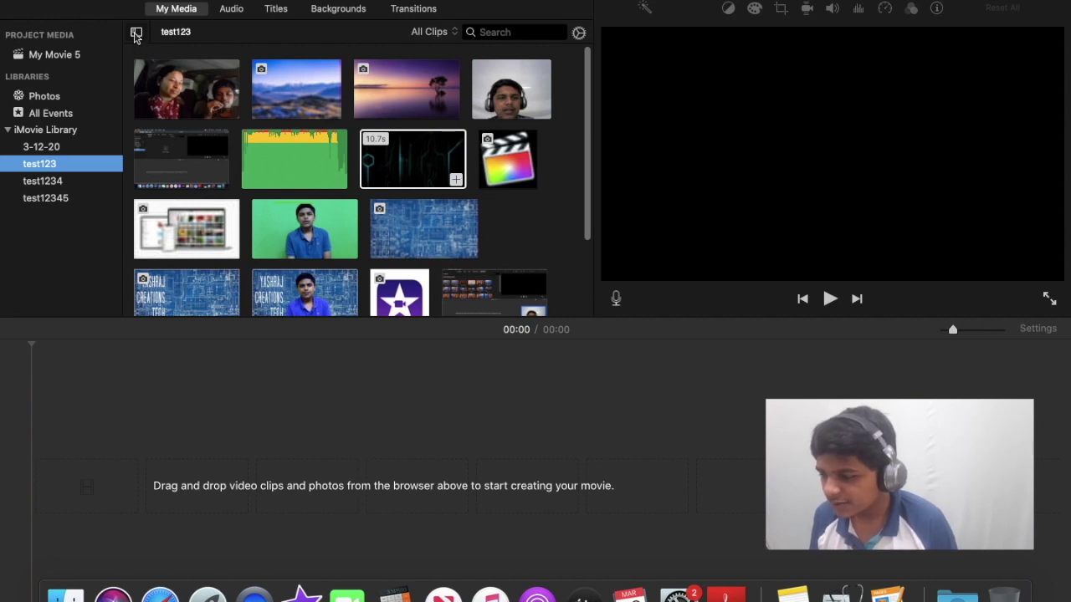
left_click(137, 33)
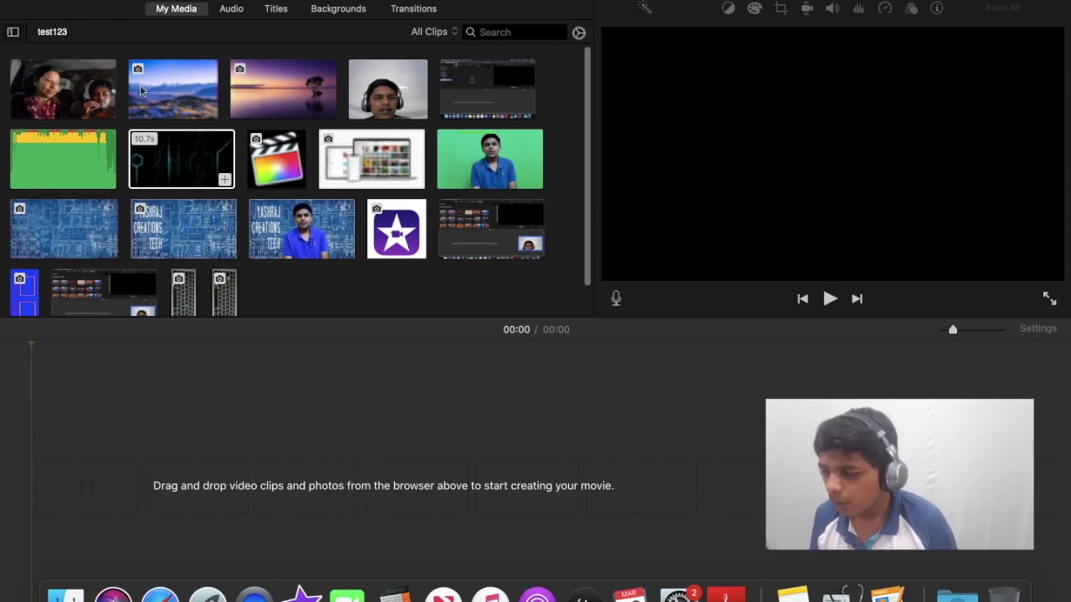
scroll(372, 164, "down", 2)
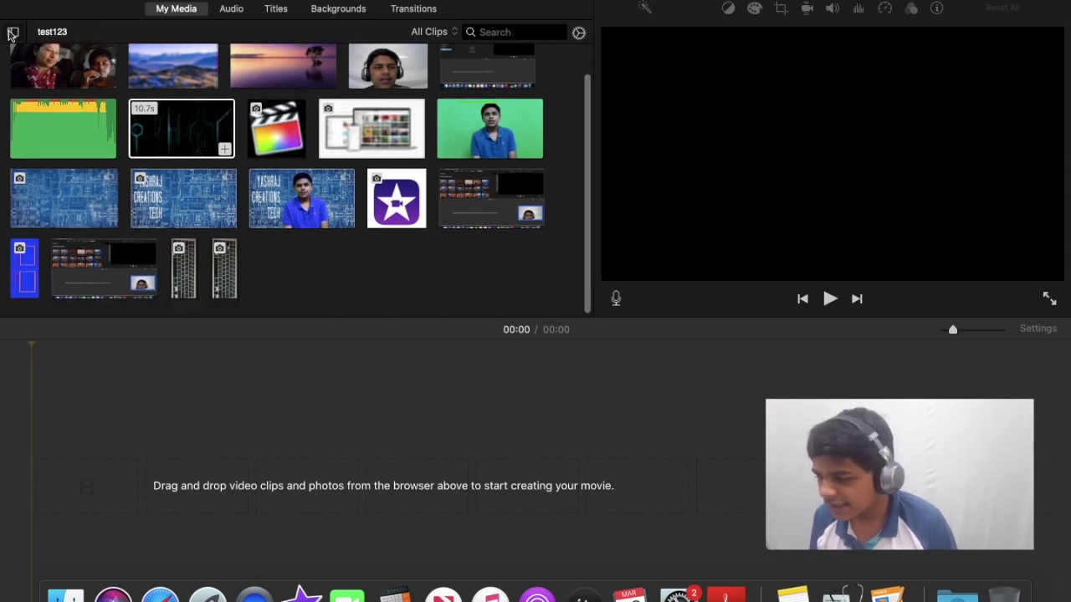
left_click(13, 34)
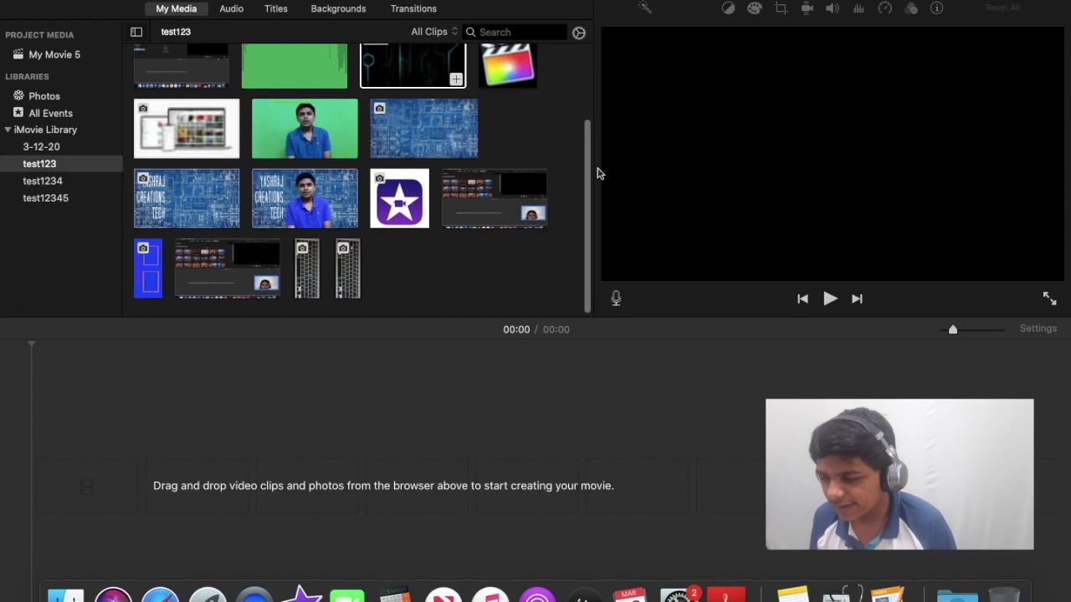
scroll(590, 118, "up", 3)
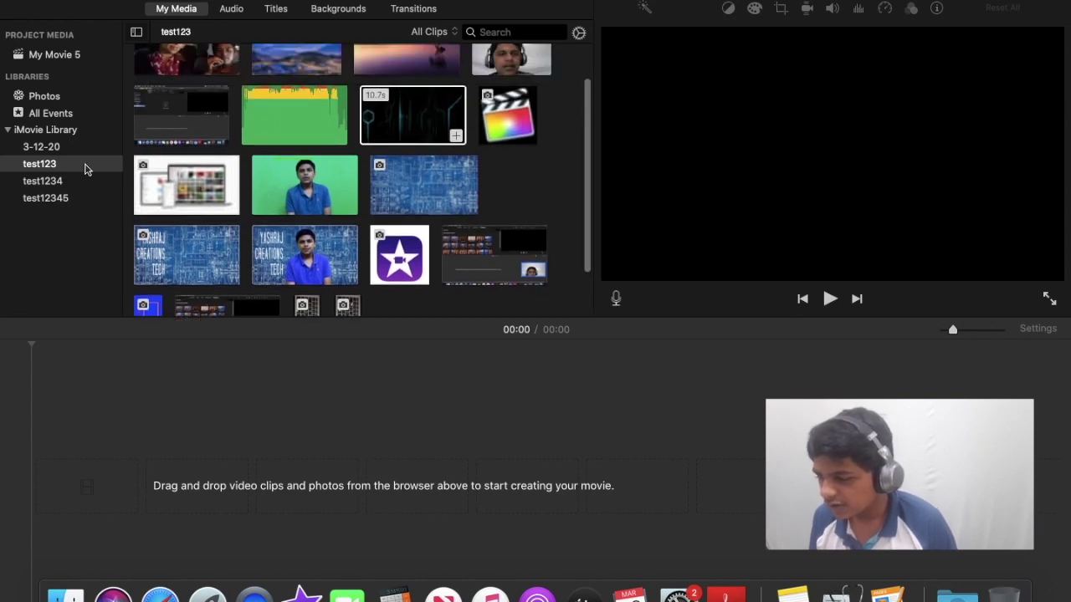
- Browse the media in the test1234 and test12345 events, and return to test123 to look through its clips
left_click(82, 177)
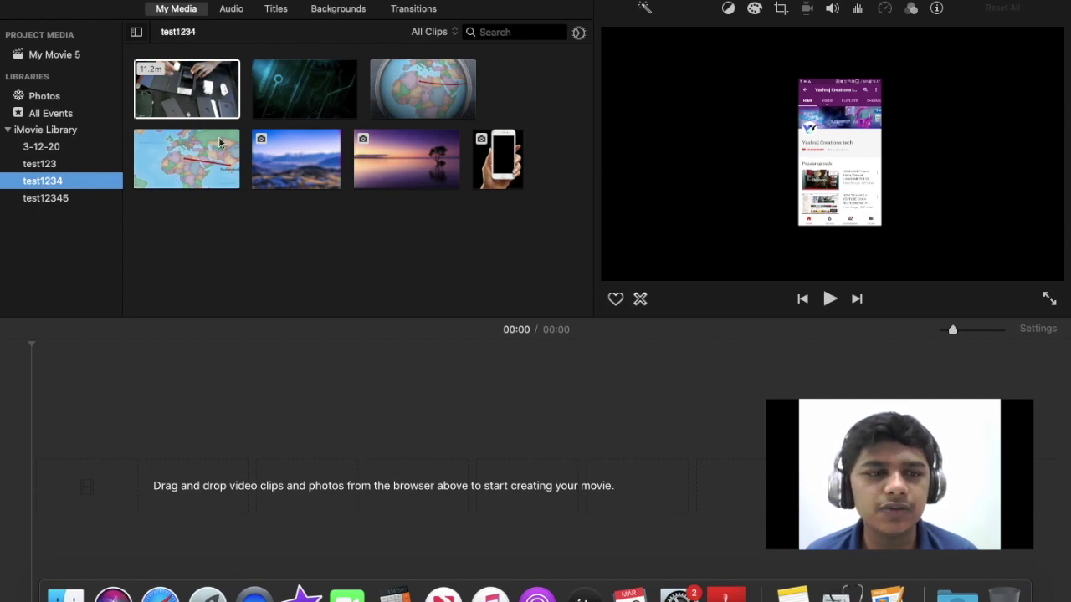
left_click(51, 199)
left_click(42, 181)
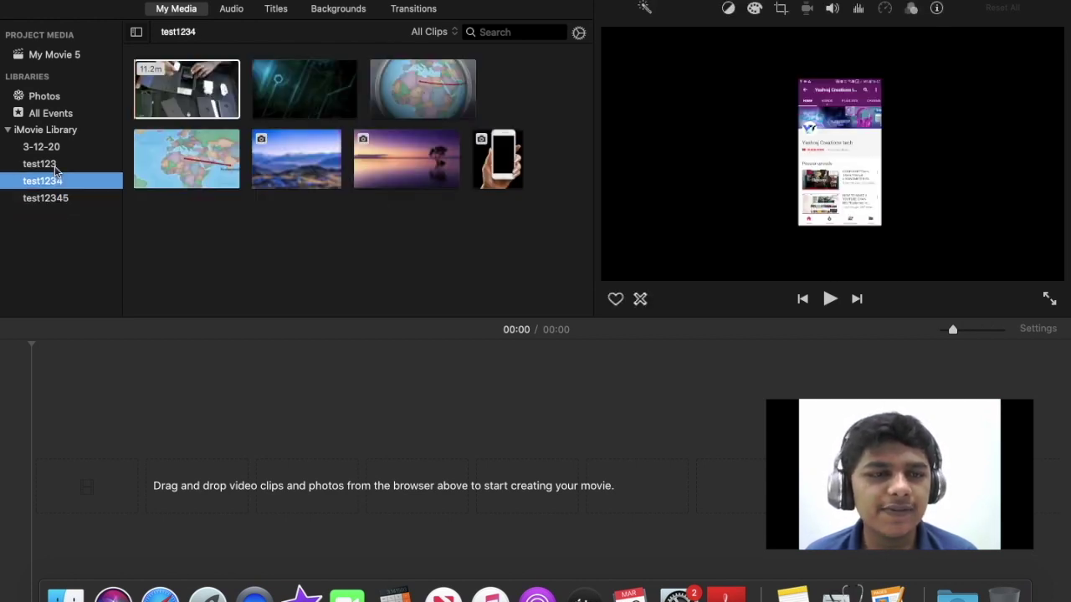
left_click(39, 164)
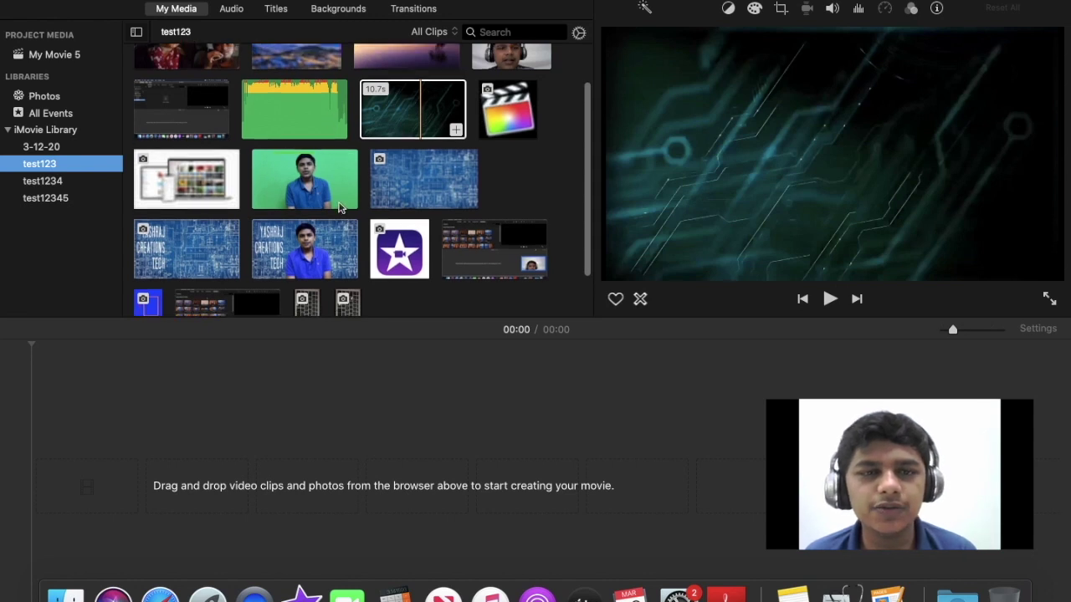
scroll(418, 138, "up", 2)
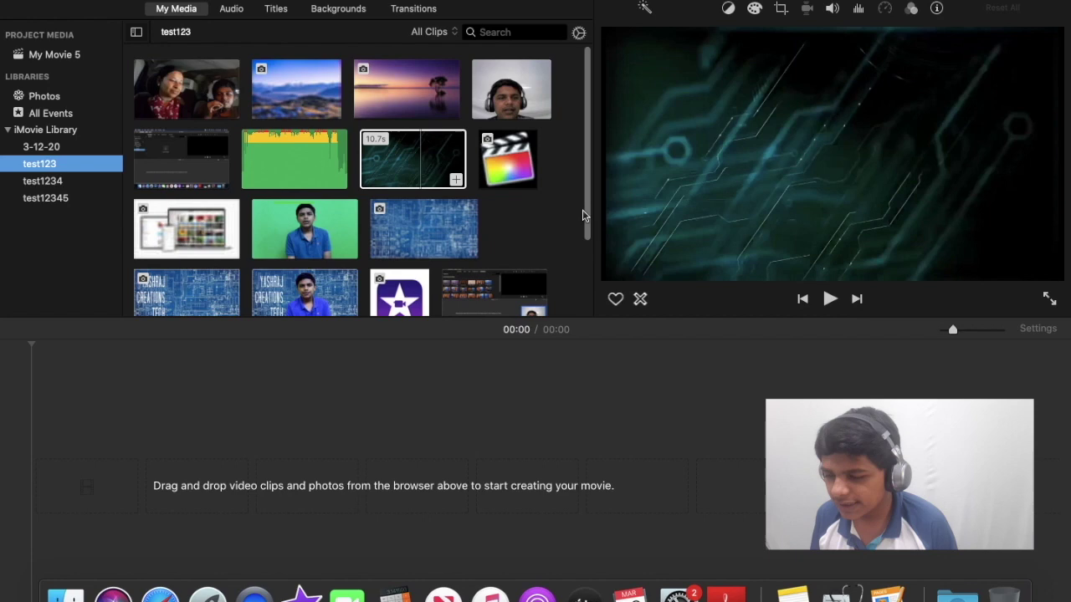
scroll(210, 146, "down", 5)
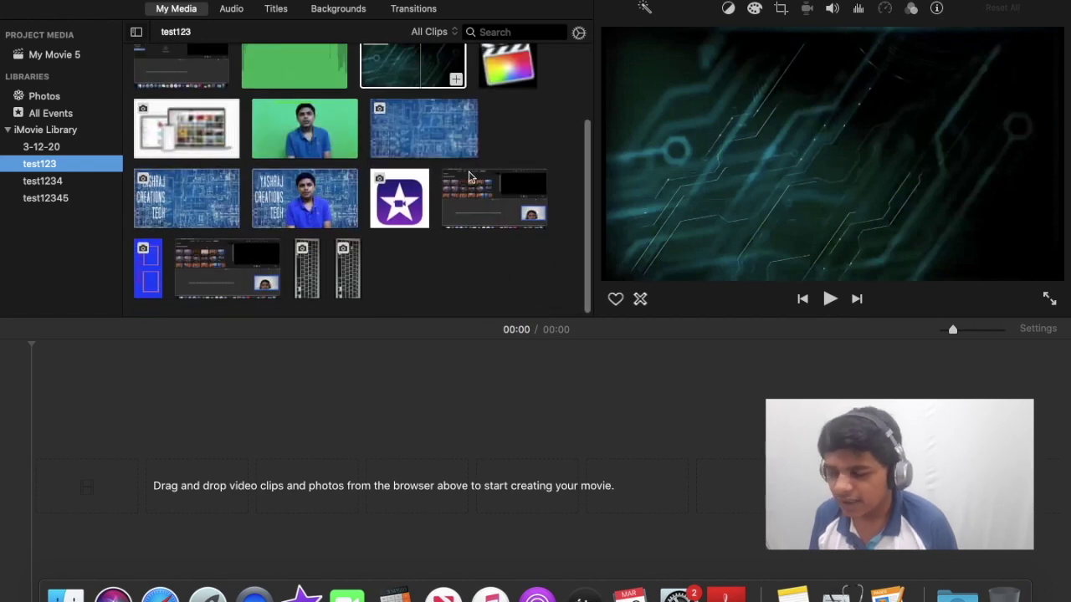
left_click_drag(587, 156, 597, 67)
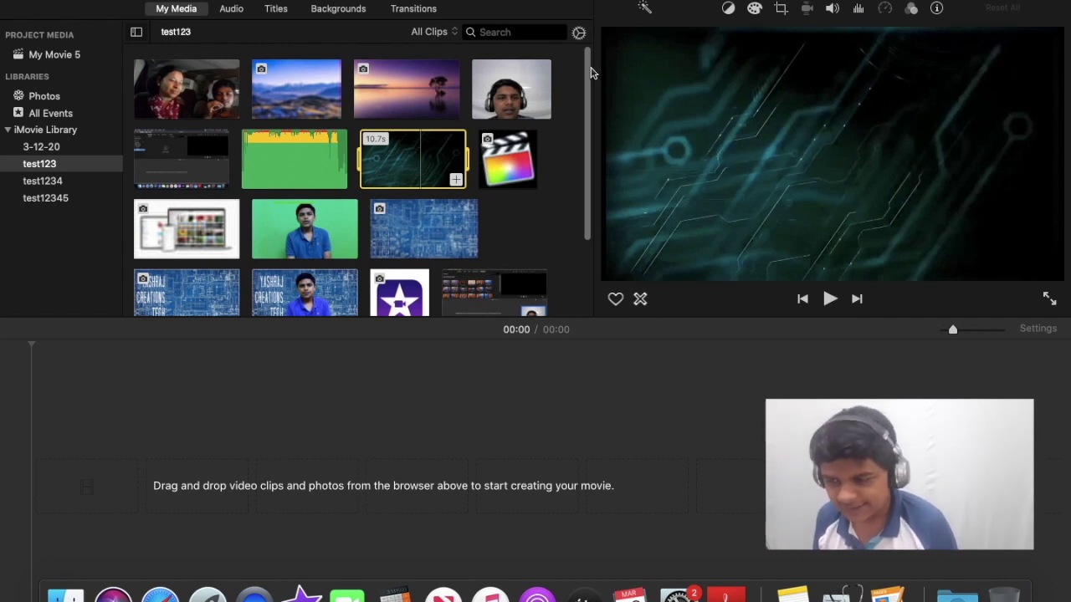
- Place the purple sunset photo in the empty timeline and delete it from there
left_click_drag(381, 99, 232, 485)
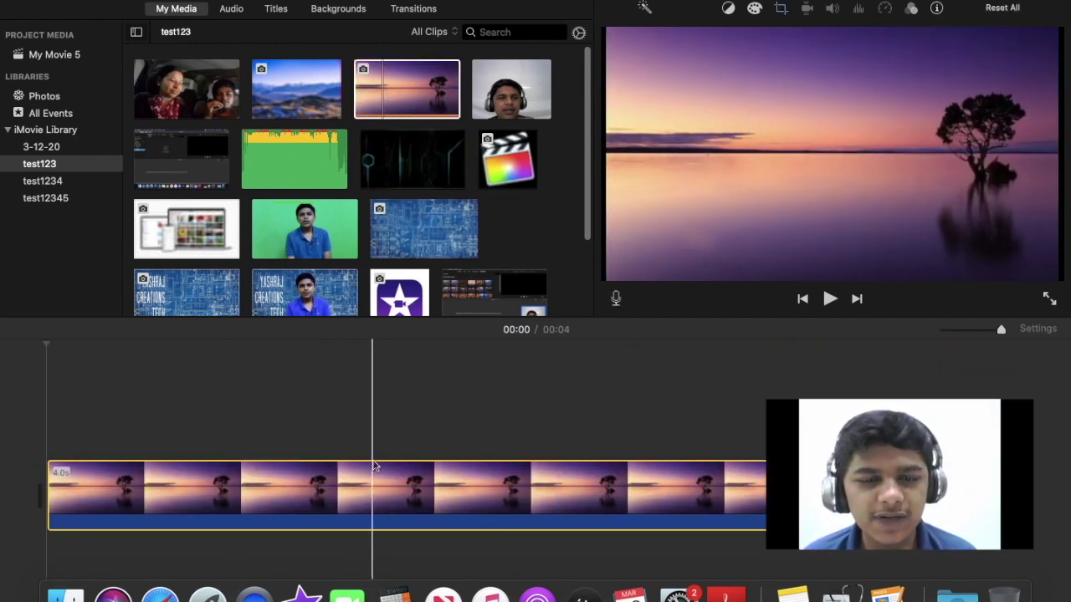
key("Delete")
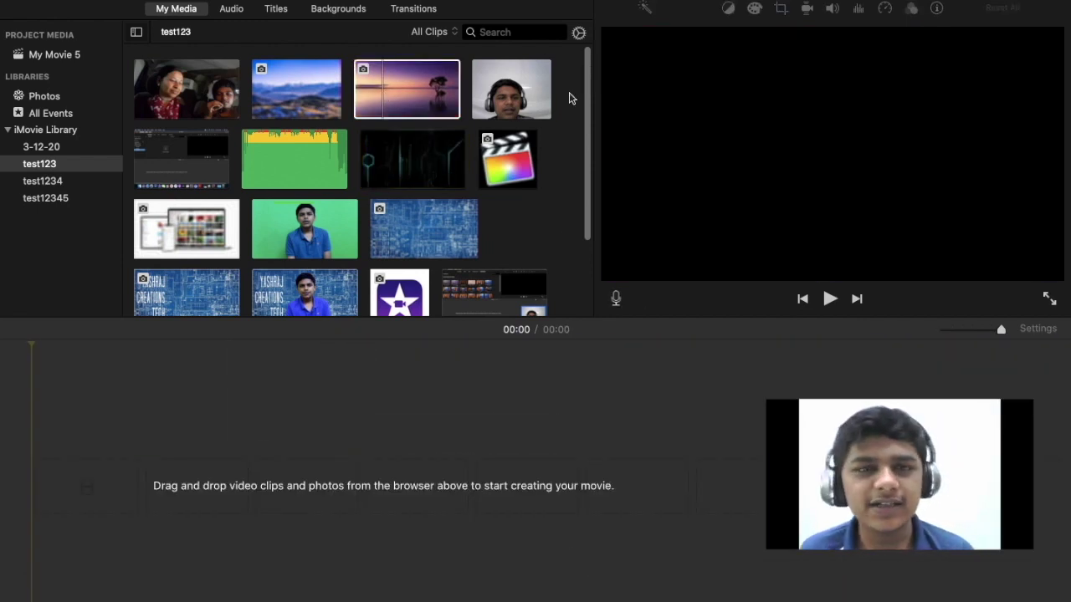
- Add the mountain photo and the sunset photo to the timeline in that order, and connect the headphones webcam clip above them as a cutaway
left_click(203, 88)
left_click(287, 95)
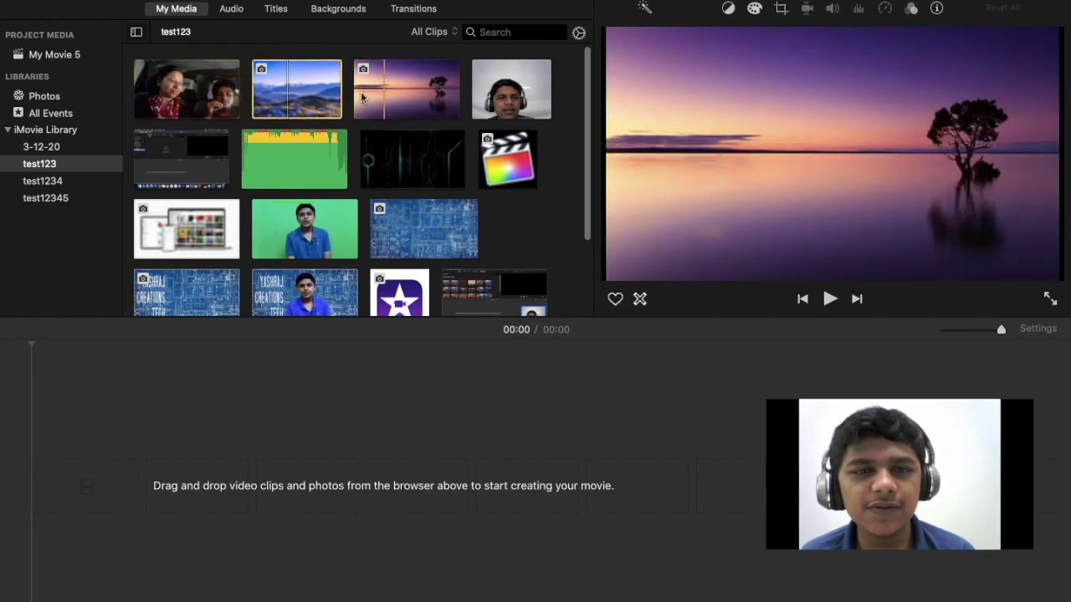
left_click(374, 99)
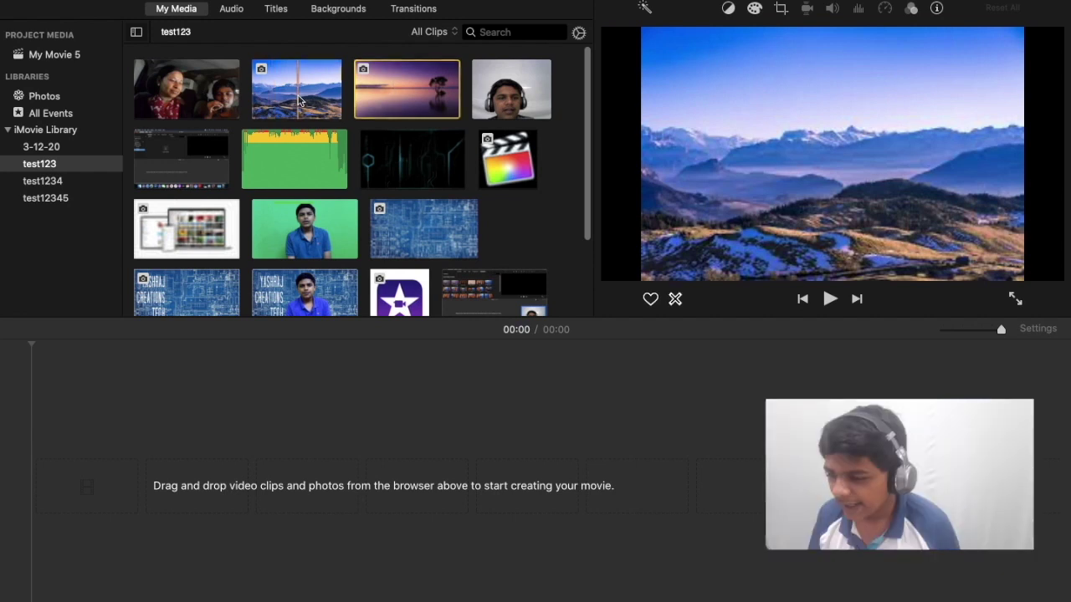
left_click_drag(299, 100, 59, 494)
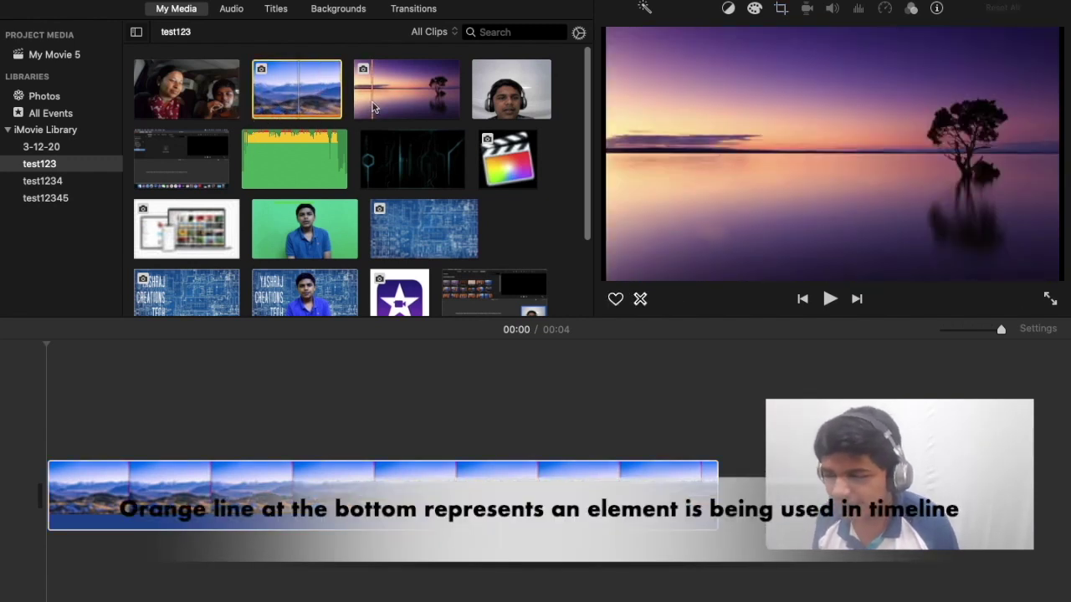
left_click_drag(373, 107, 817, 485)
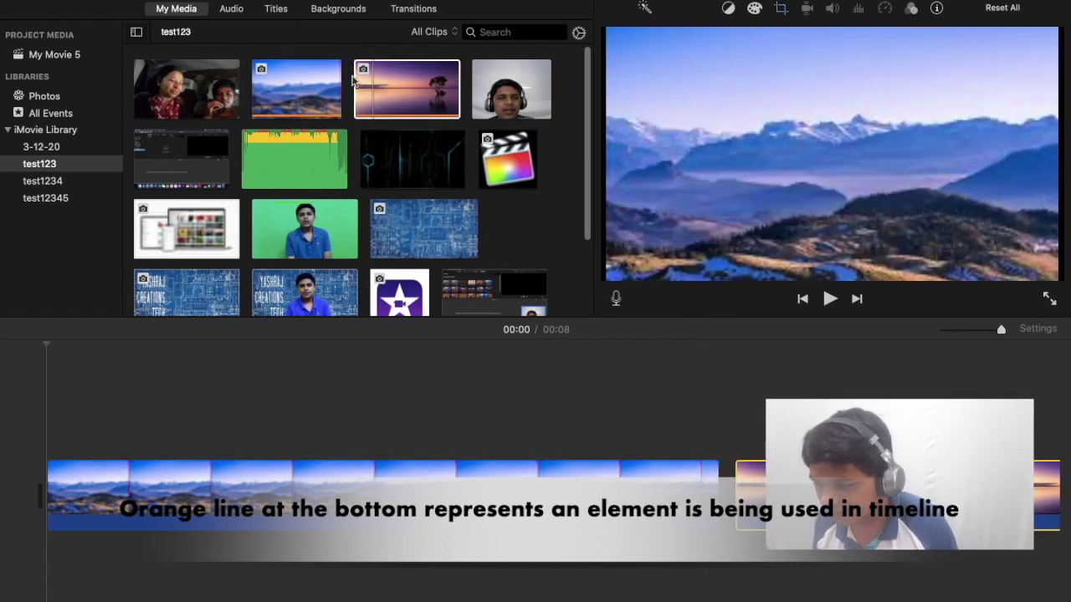
left_click(506, 92)
key("q")
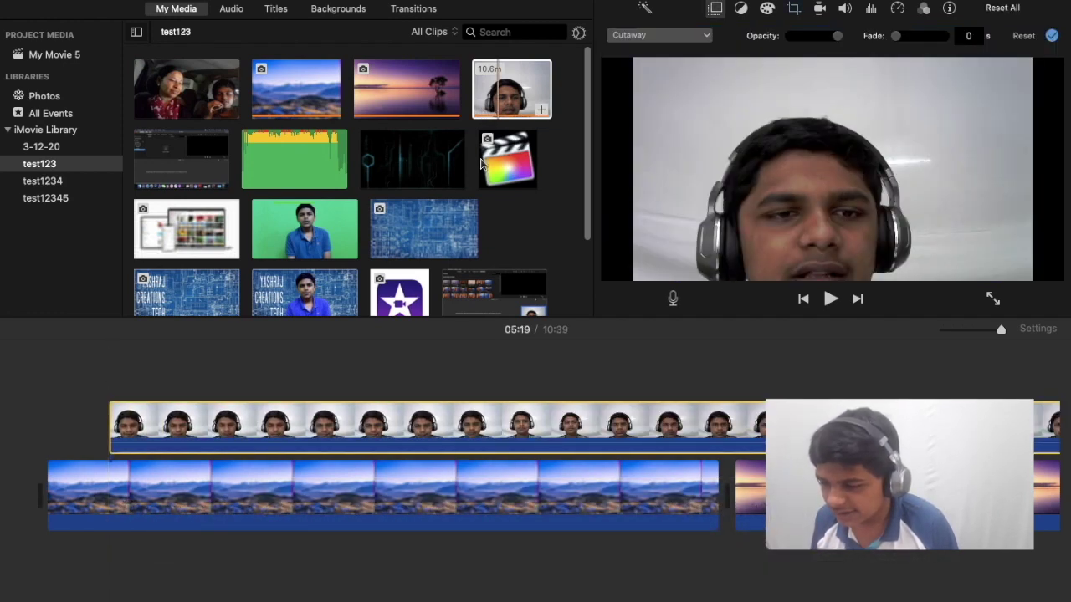
- Select all the clips in the timeline and delete them
left_click_drag(385, 396, 859, 586)
key("Delete")
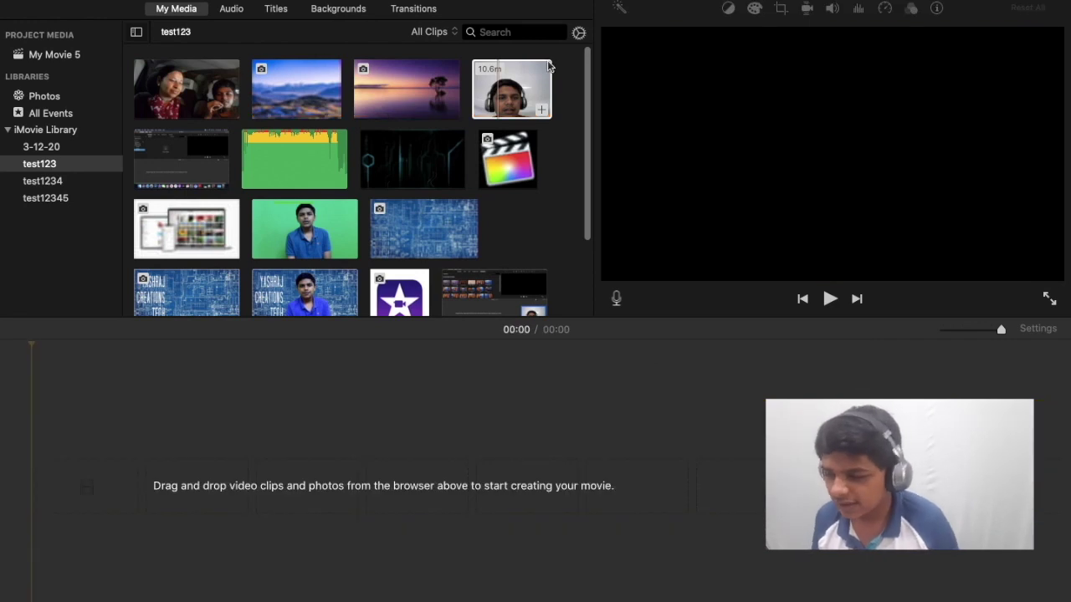
- Mark the purple sunset photo in the test123 event as rejected
left_click(510, 90)
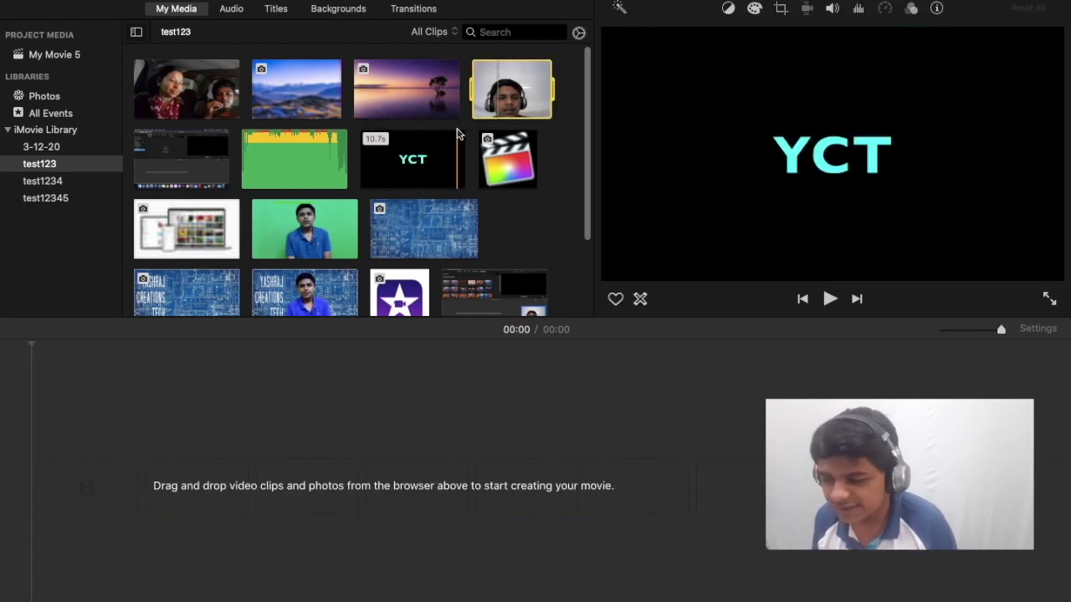
left_click(423, 87)
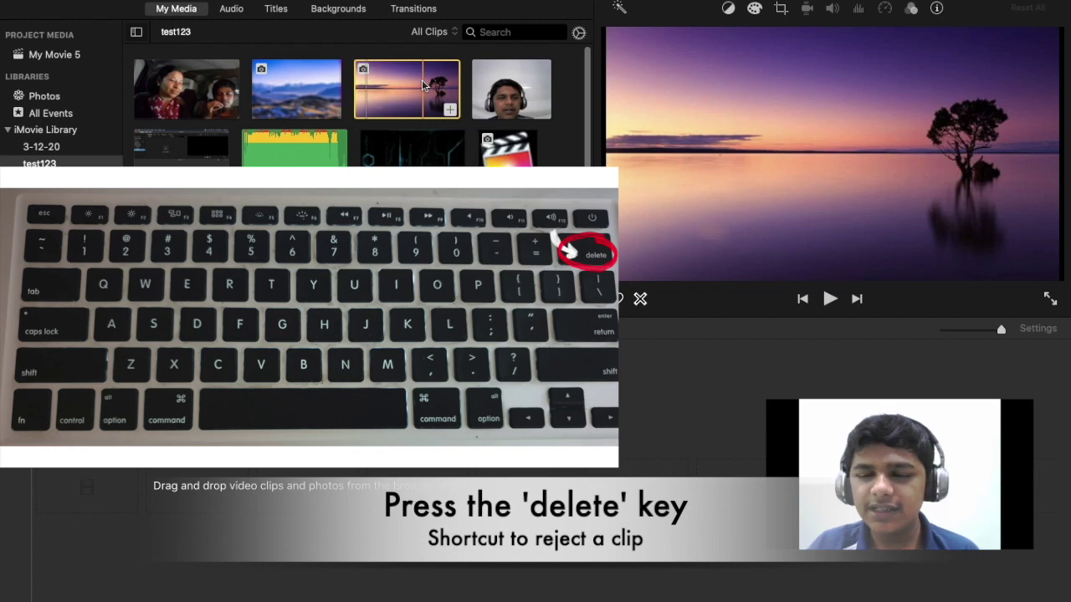
key("BackSpace")
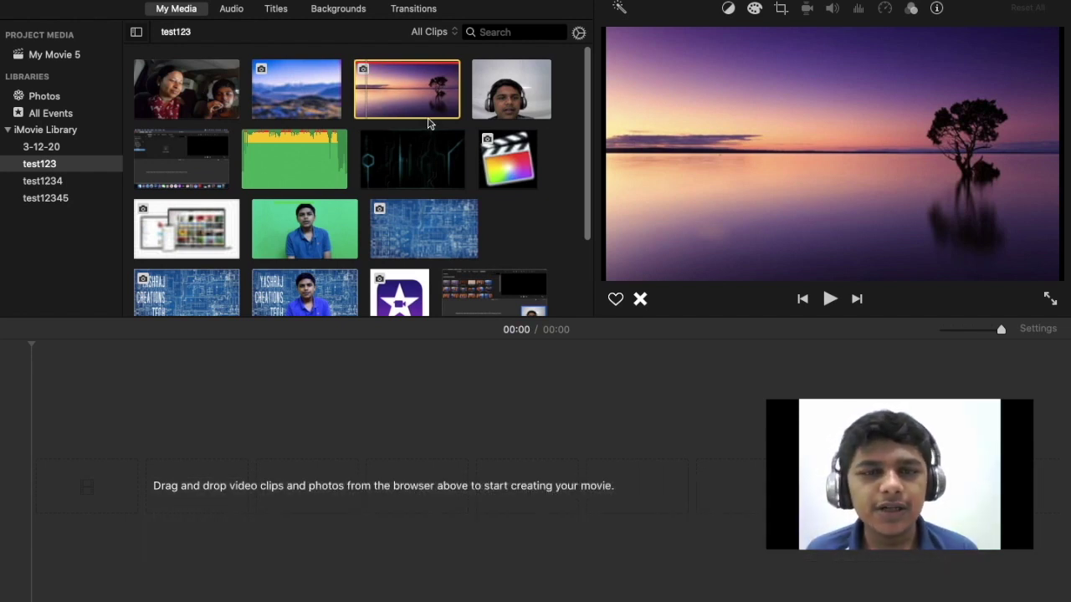
- Mark the green audio clip, the YCT intro video and the headphones webcam clip as favourites
left_click(401, 171)
left_click(308, 152)
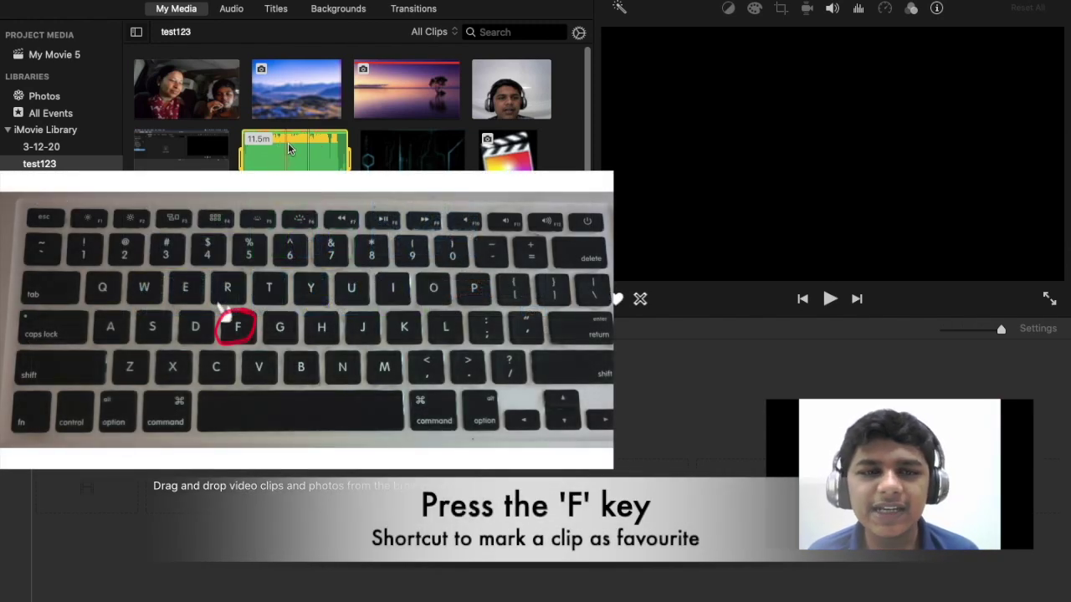
left_click(406, 160)
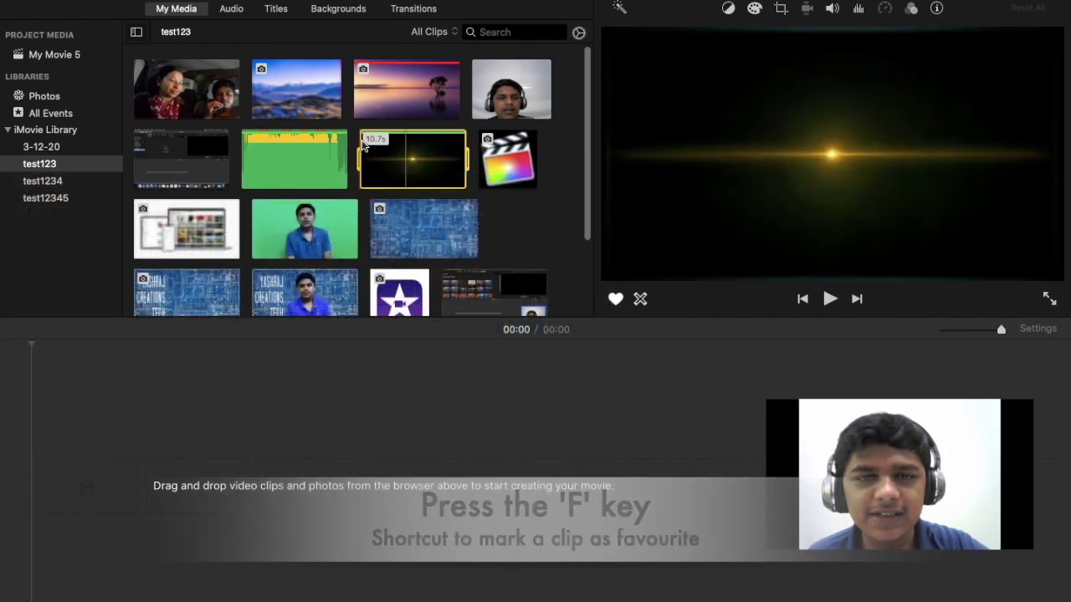
key("f")
left_click(508, 100)
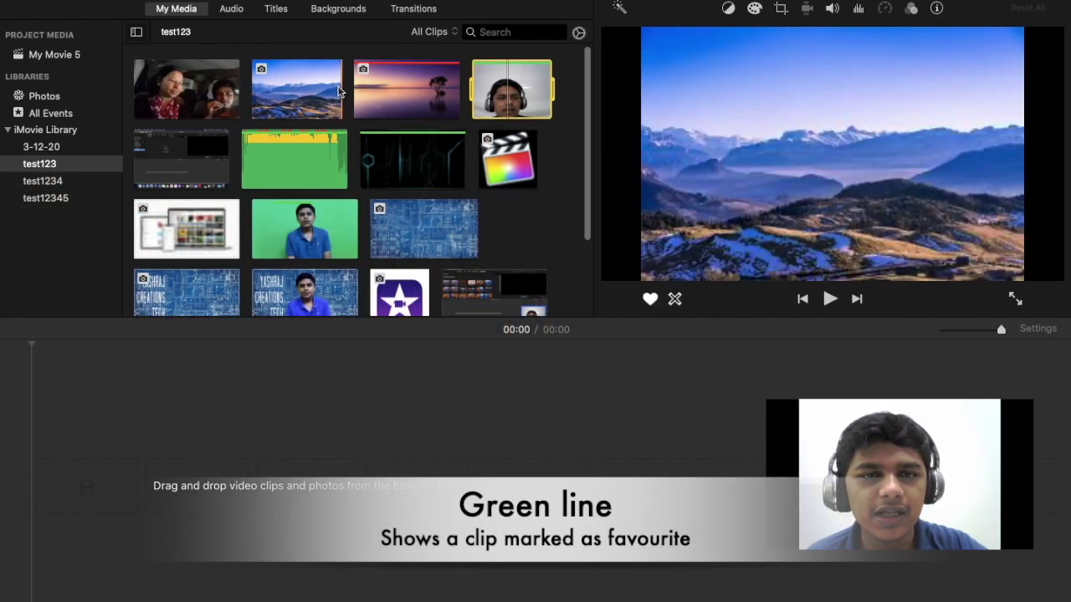
- Mark the mountain photo, the devices picture, the green-screen clip and the plain blueprint picture as favourites
left_click(283, 90)
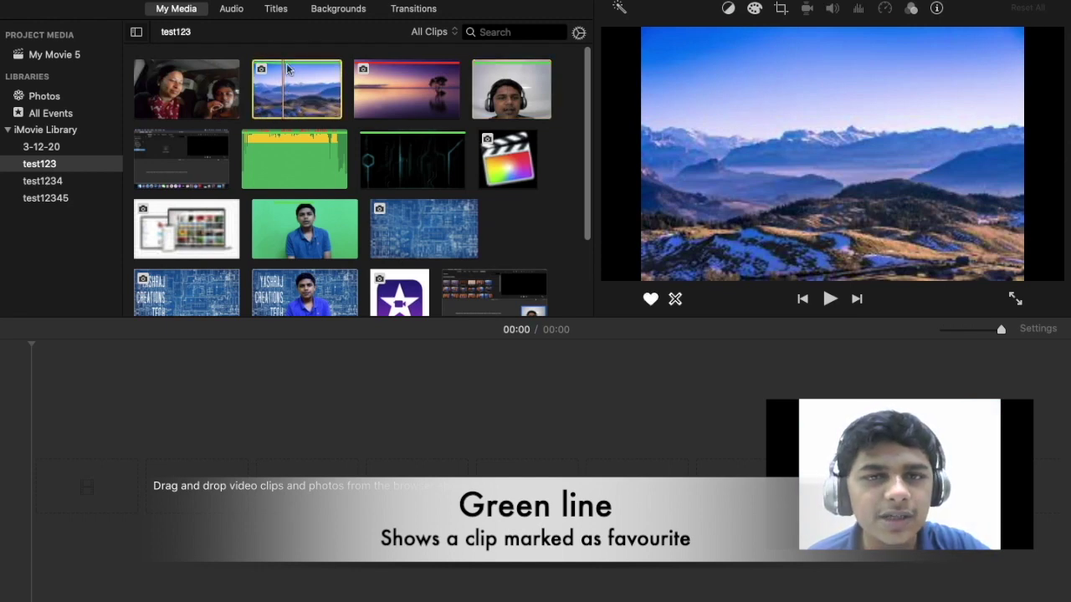
left_click(181, 230)
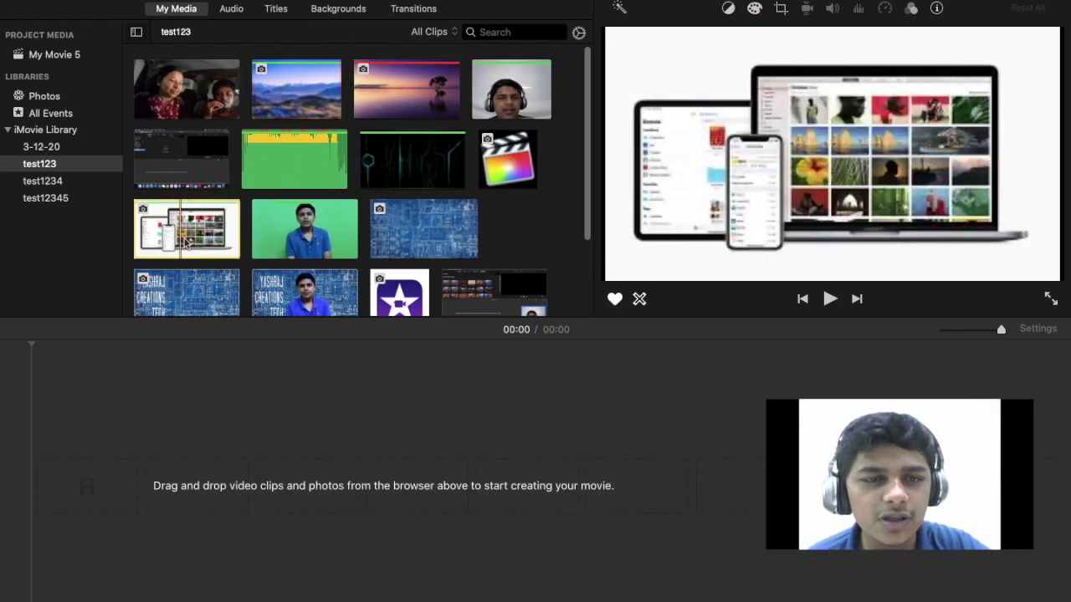
left_click(306, 226)
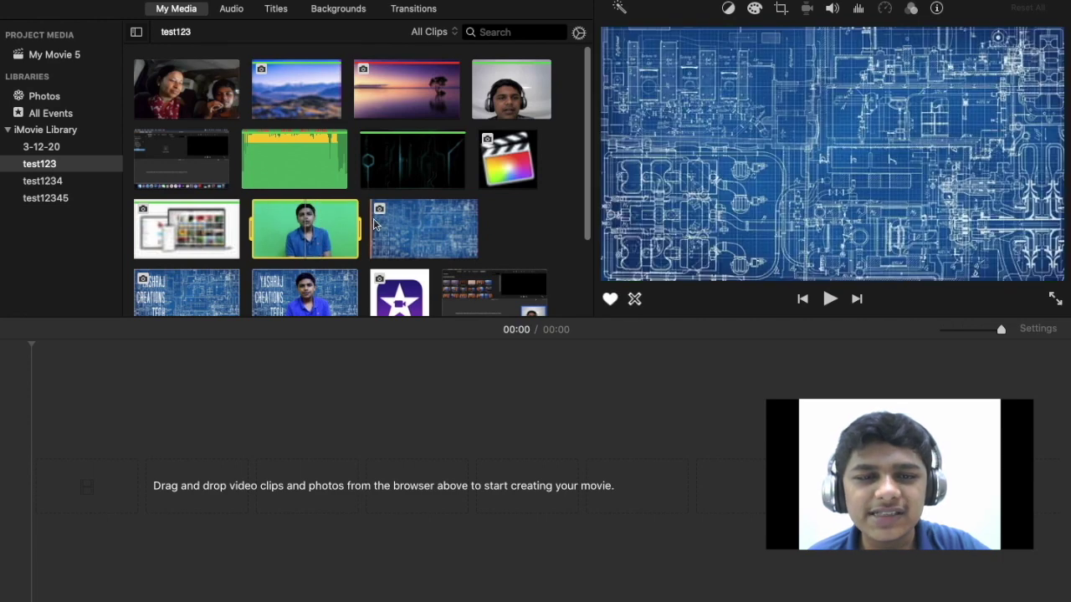
left_click(471, 235)
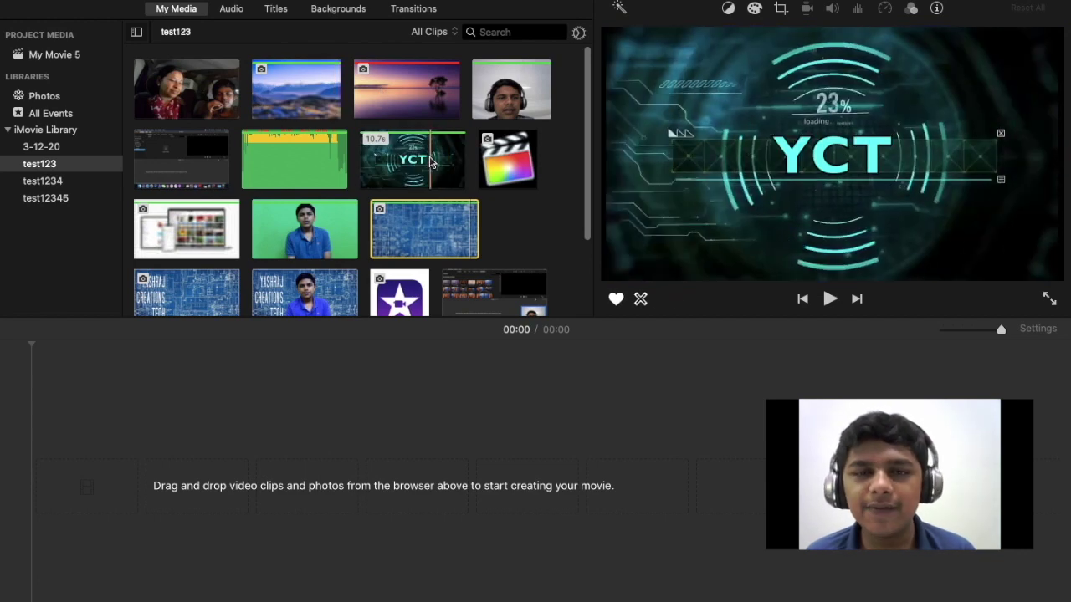
- Unrate the sunset photo, the headphones webcam clip and the YCT intro video
left_click(432, 108)
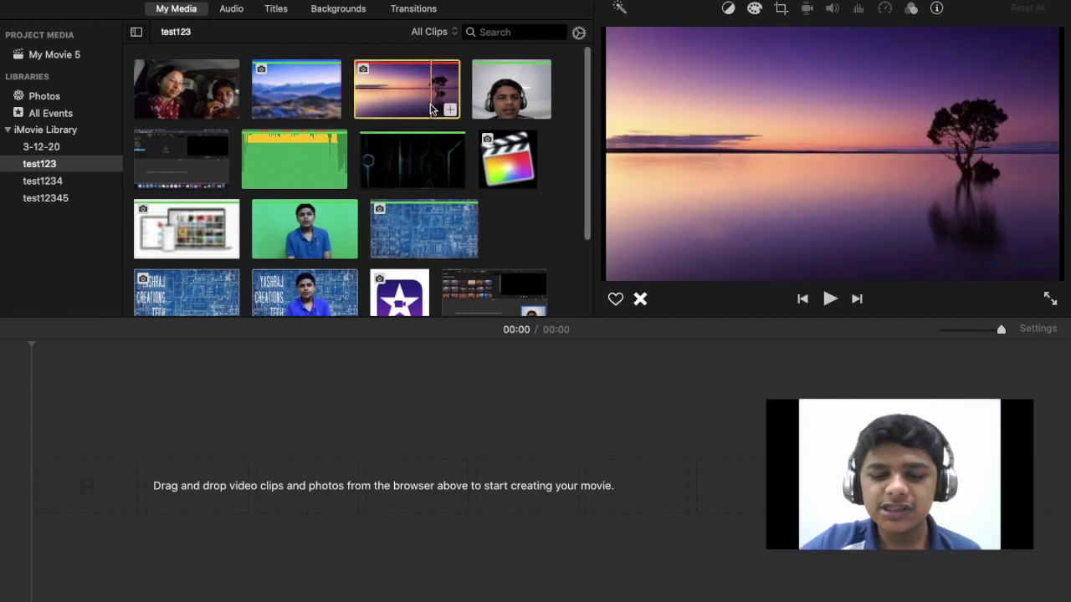
key("u")
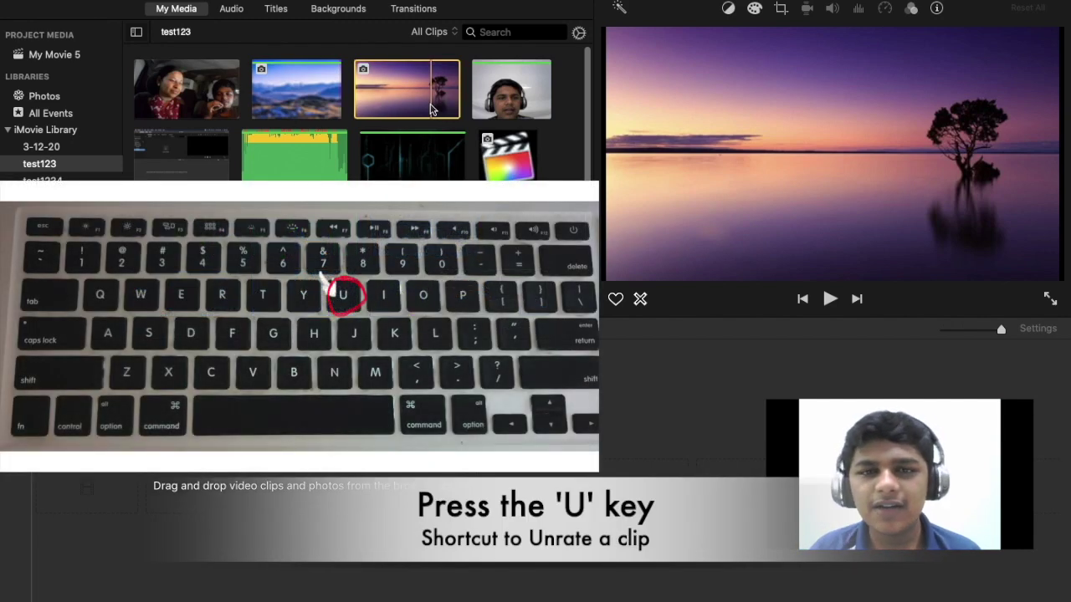
left_click(533, 102)
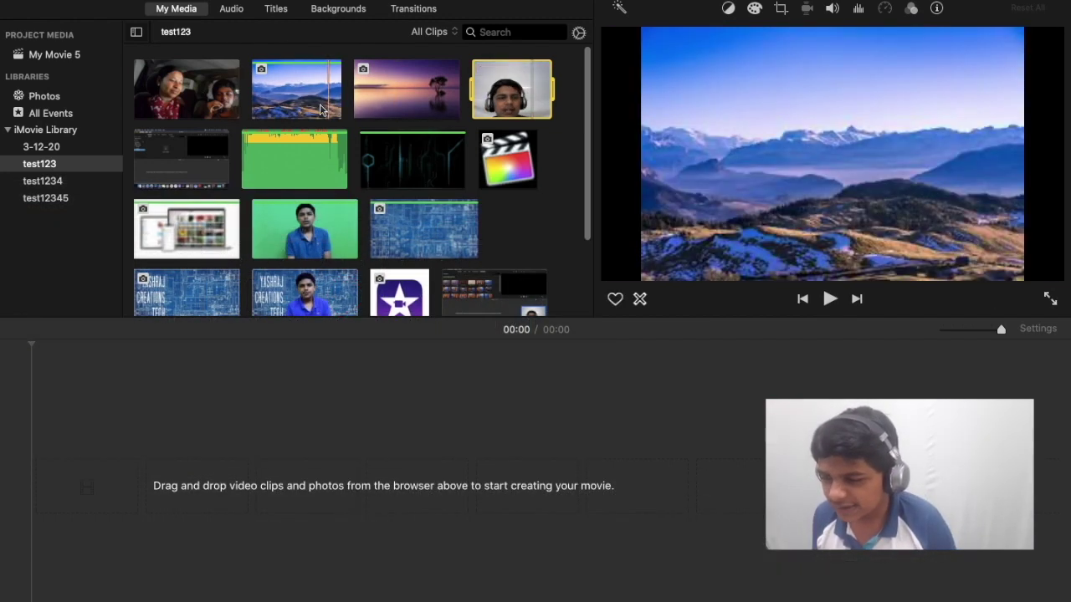
left_click(389, 150)
- Append the selected YCT intro video to the timeline and delete it from there
key("e")
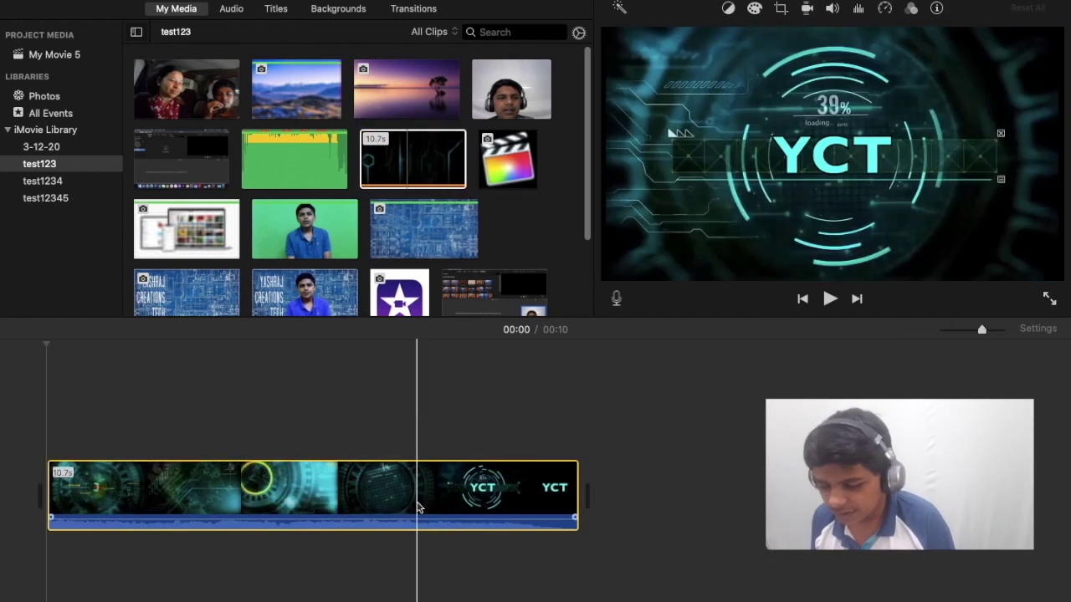
key("Delete")
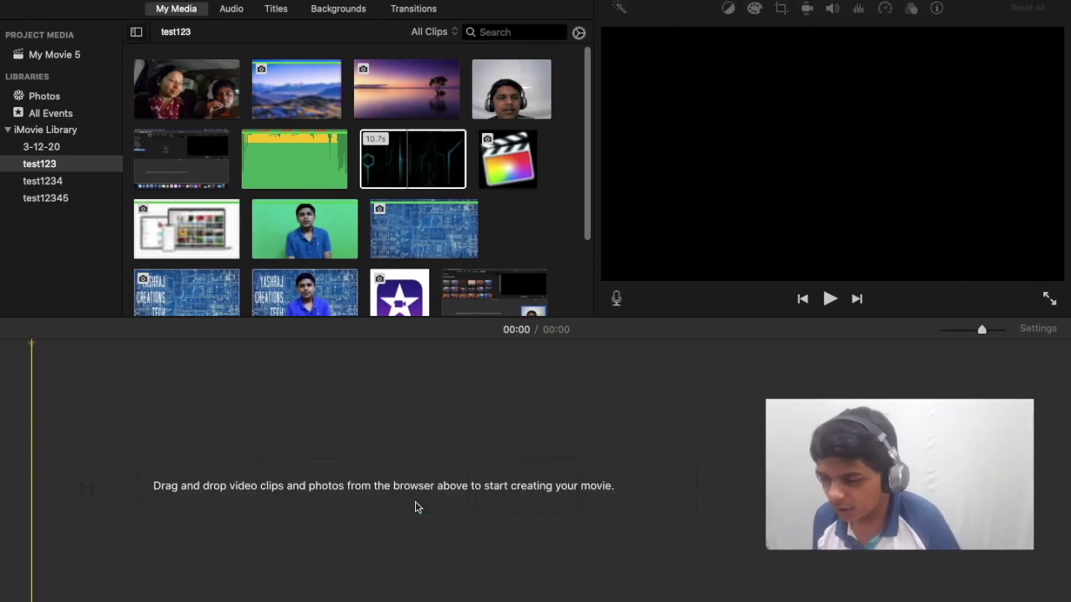
- Add the whole YCT intro video from the test123 event to the timeline
left_click(366, 151)
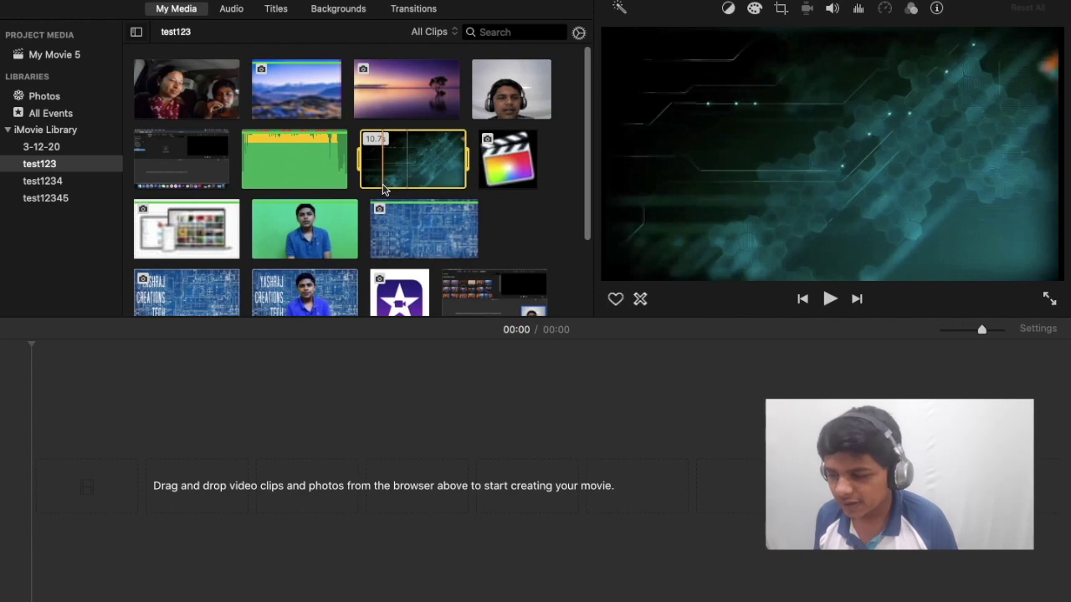
left_click_drag(383, 189, 289, 495)
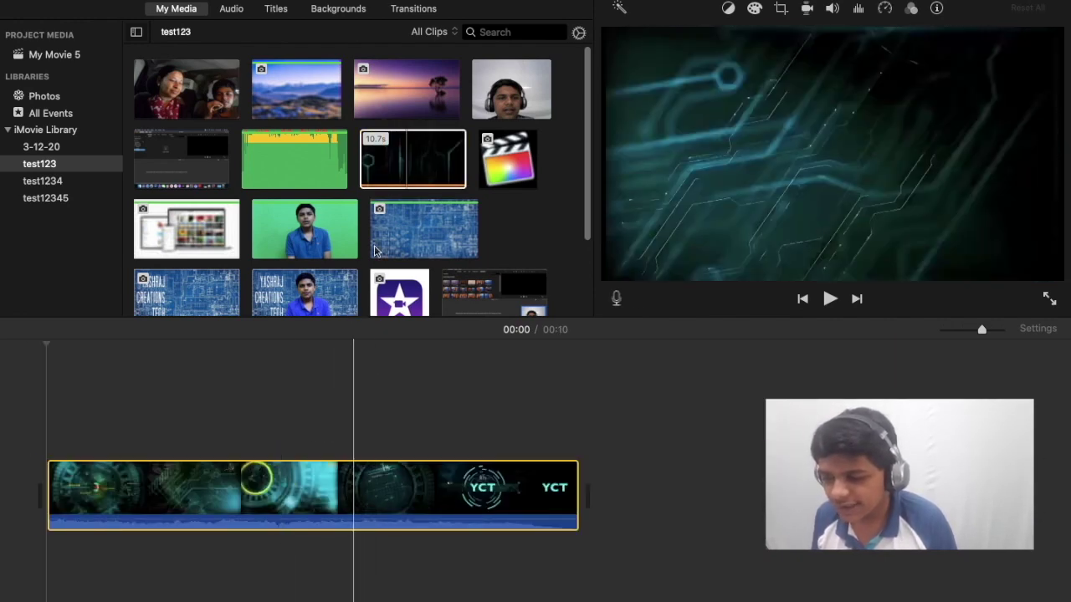
left_click(409, 171)
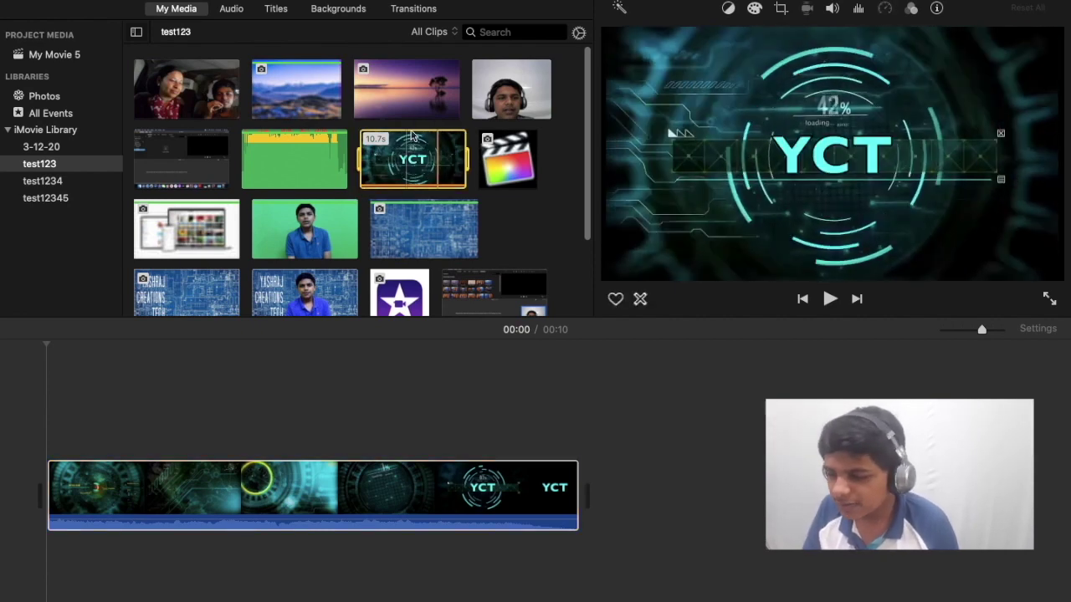
- Remove the favourite rating from the mountain photo and mark it as rejected
left_click(331, 177)
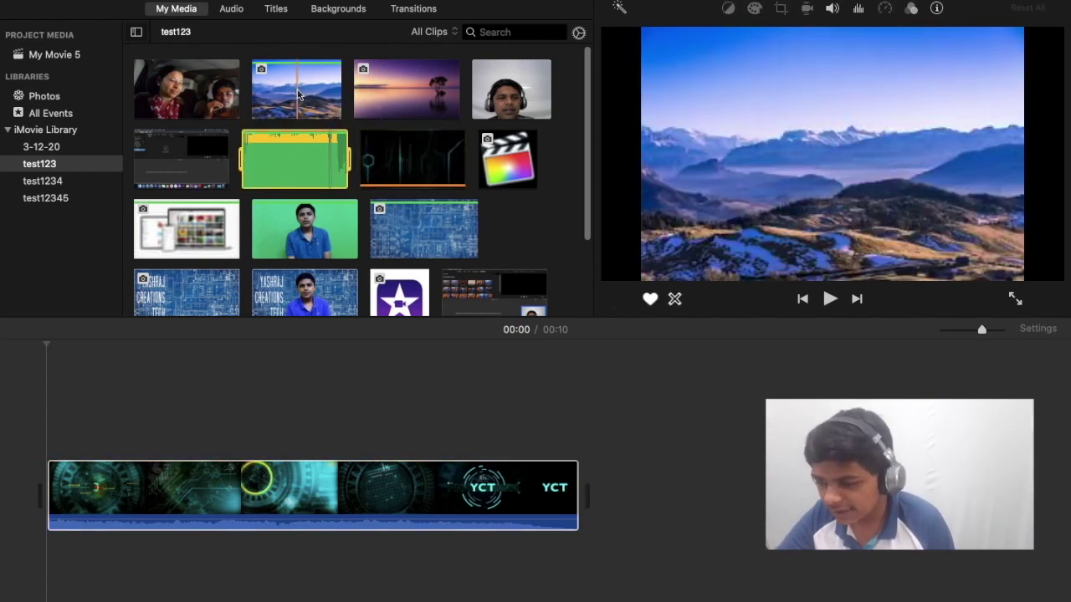
left_click(305, 105)
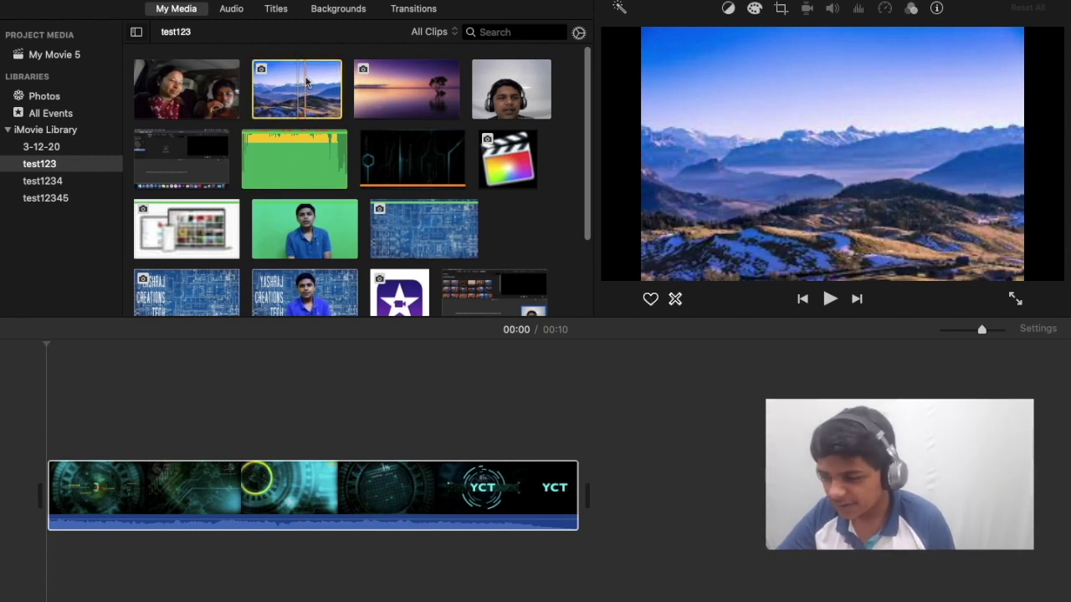
key("BackSpace")
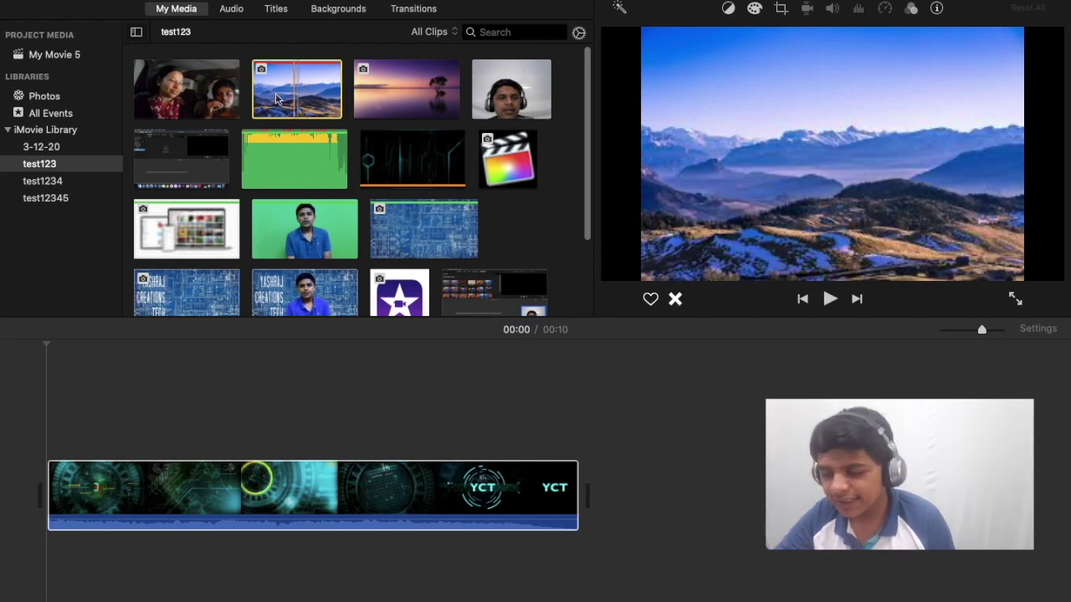
- Delete the YCT intro clip from the timeline
left_click_drag(431, 402, 493, 557)
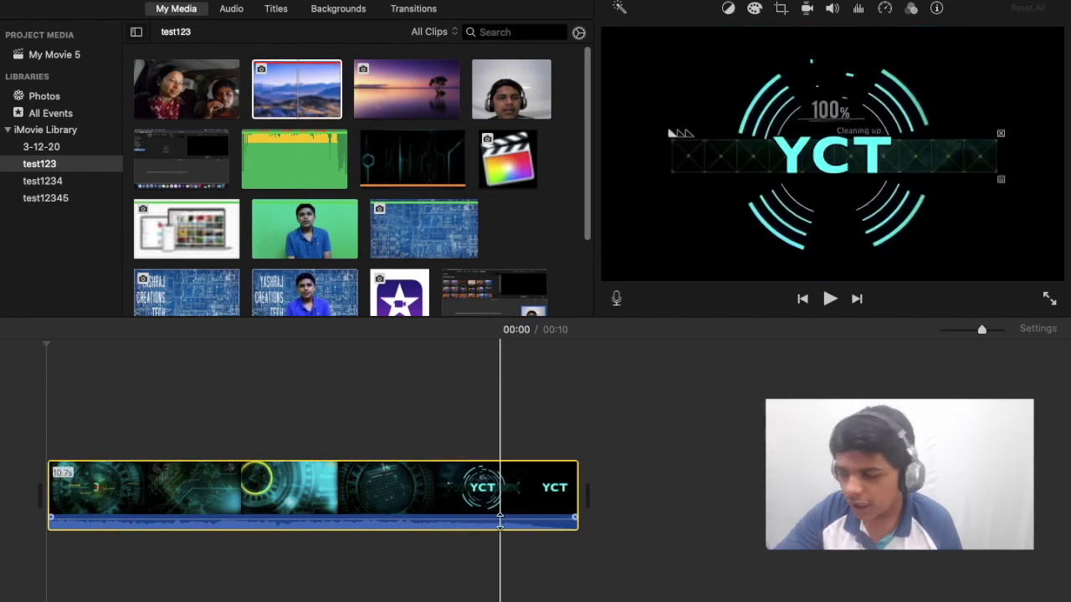
key("BackSpace")
- Add the rejected mountain photo to the timeline and delete it from there, twice
left_click_drag(318, 77, 178, 520)
left_click_drag(772, 410, 569, 585)
key("BackSpace")
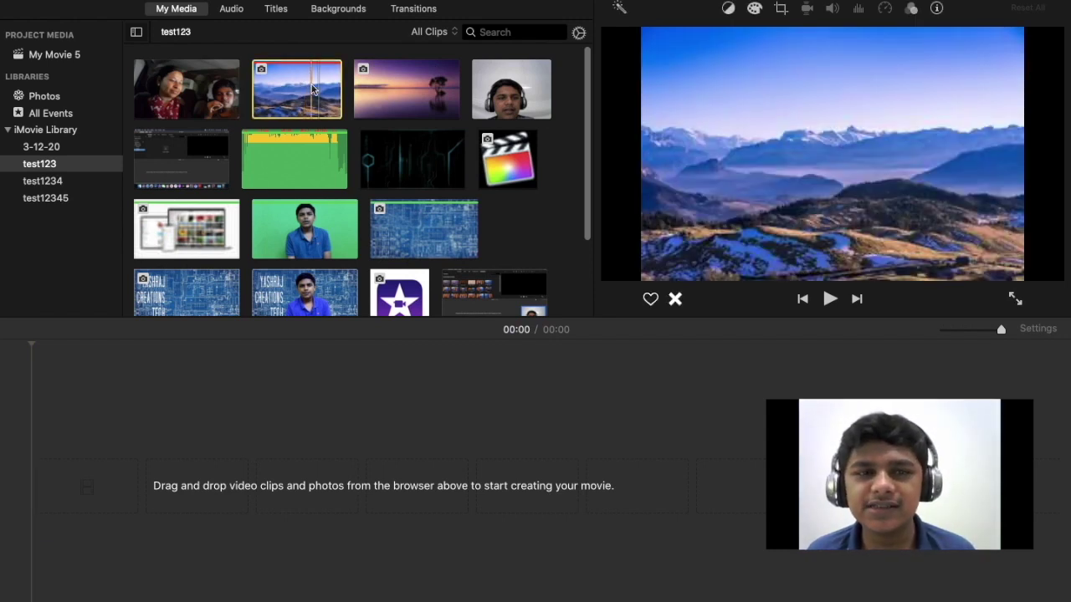
left_click_drag(322, 81, 164, 494)
key("Delete")
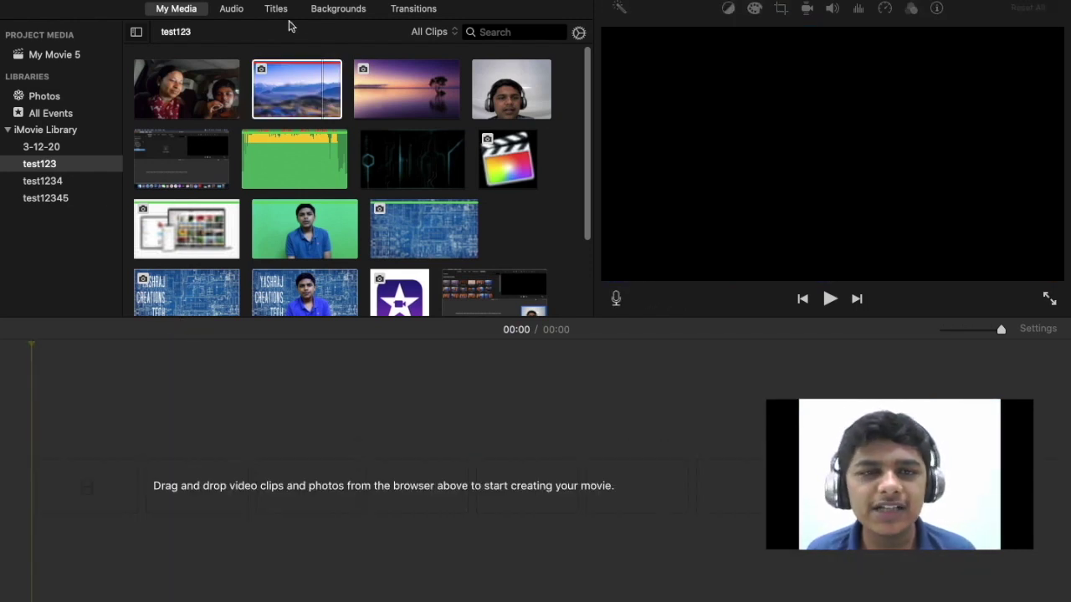
- Mark the sunset photo with the tree as a favourite
left_click(276, 74)
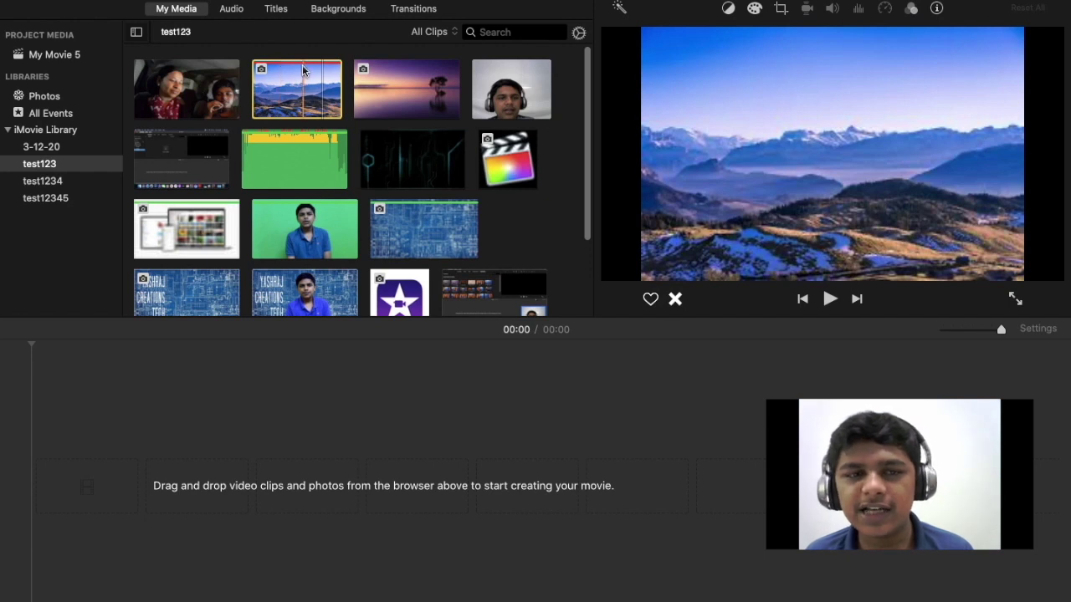
left_click(401, 96)
key("f")
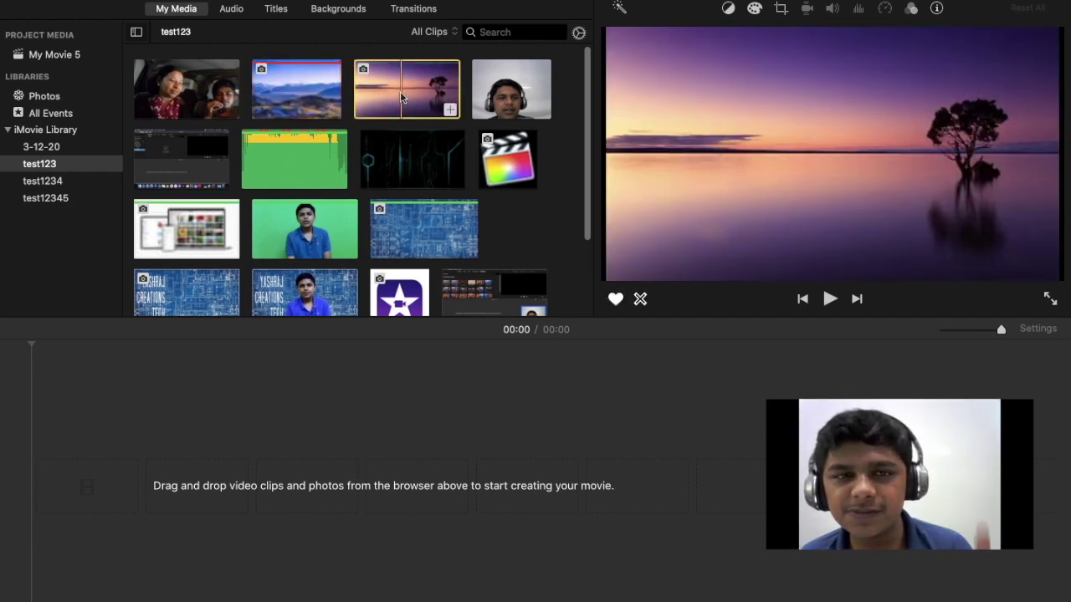
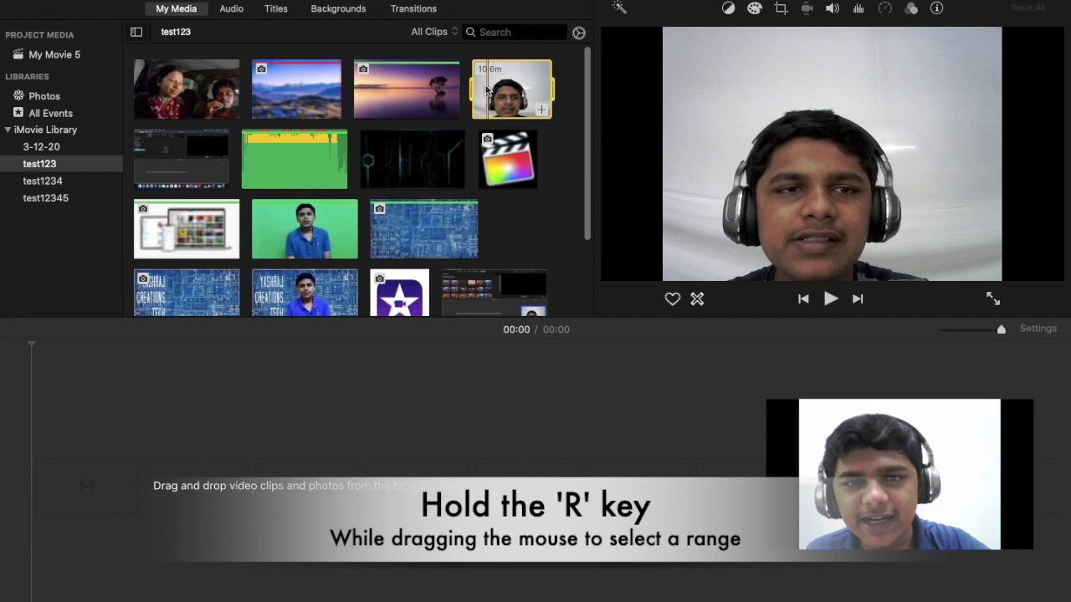
- Select a range just past the middle of the headphones webcam clip and reject only that range
left_click_drag(486, 90, 504, 94)
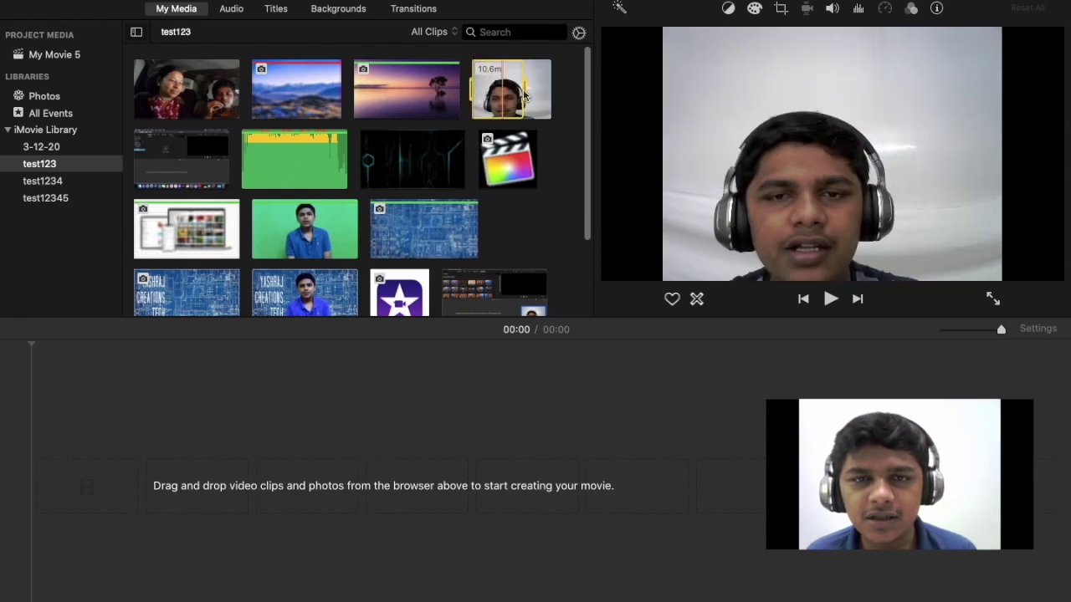
left_click_drag(473, 90, 561, 89)
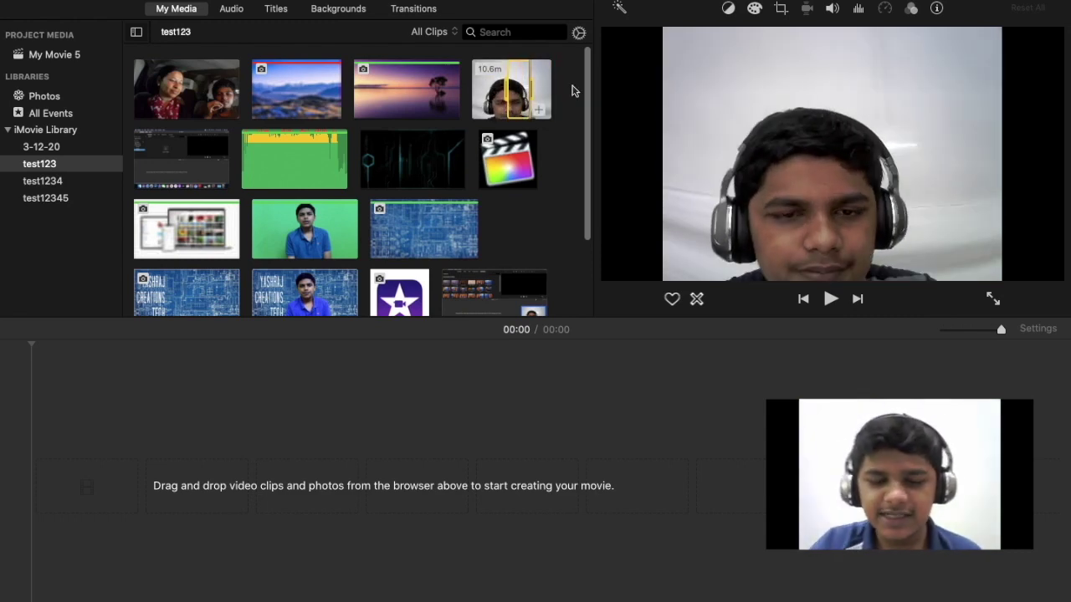
key("Delete")
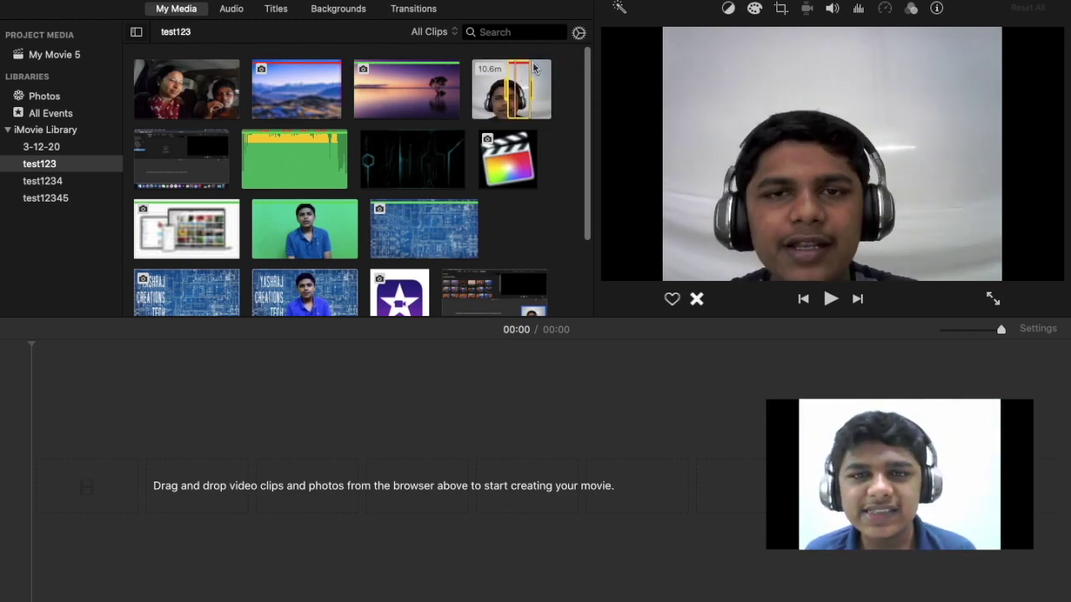
- Play part of the headphones webcam clip and add a range of about 3.1 minutes from its middle to the timeline
left_click(541, 76)
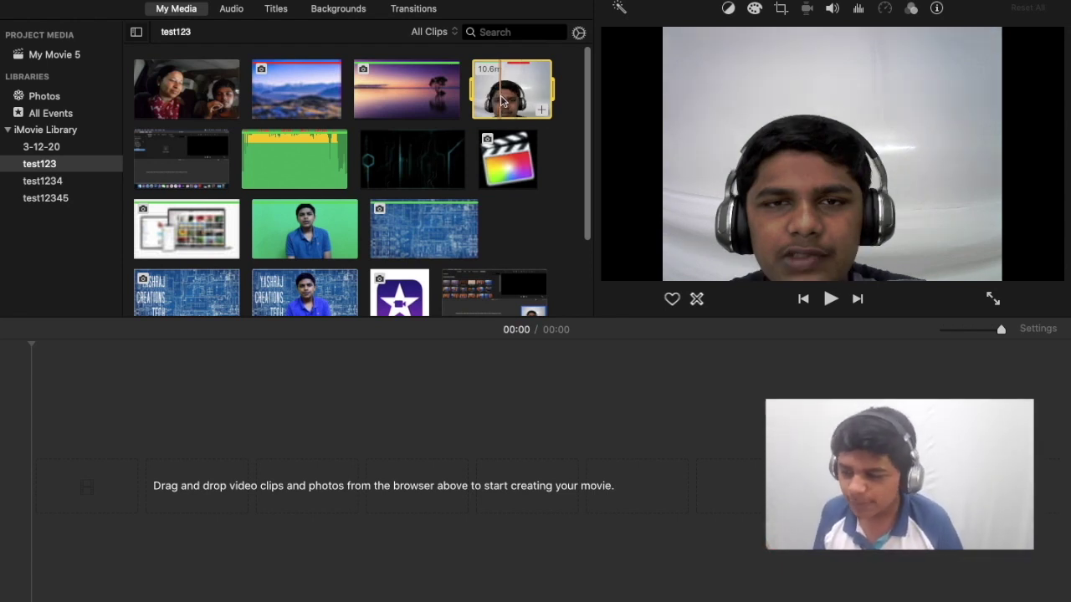
key("space")
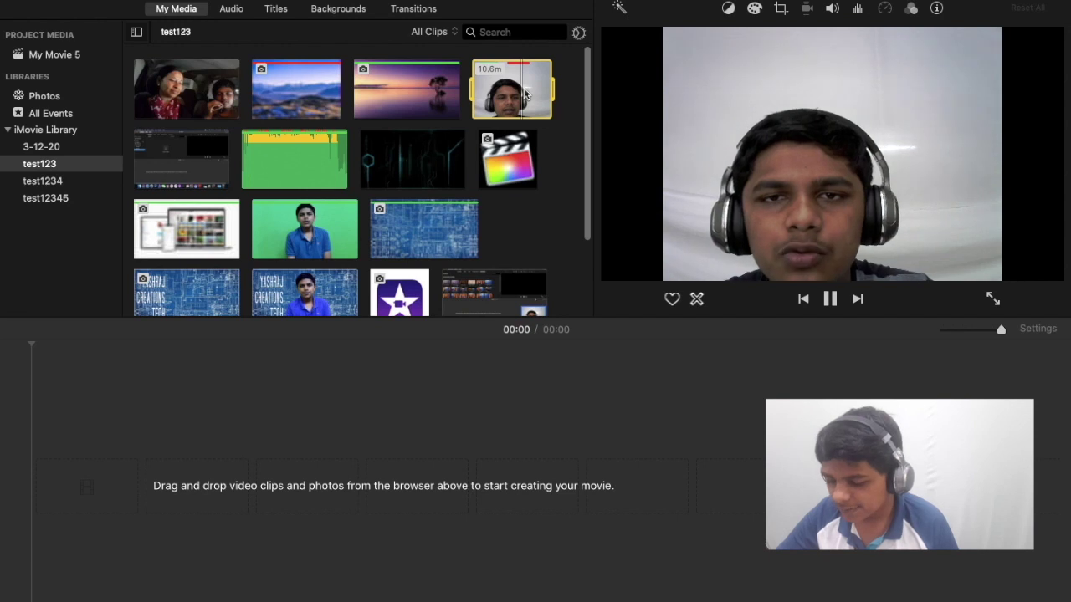
key("space")
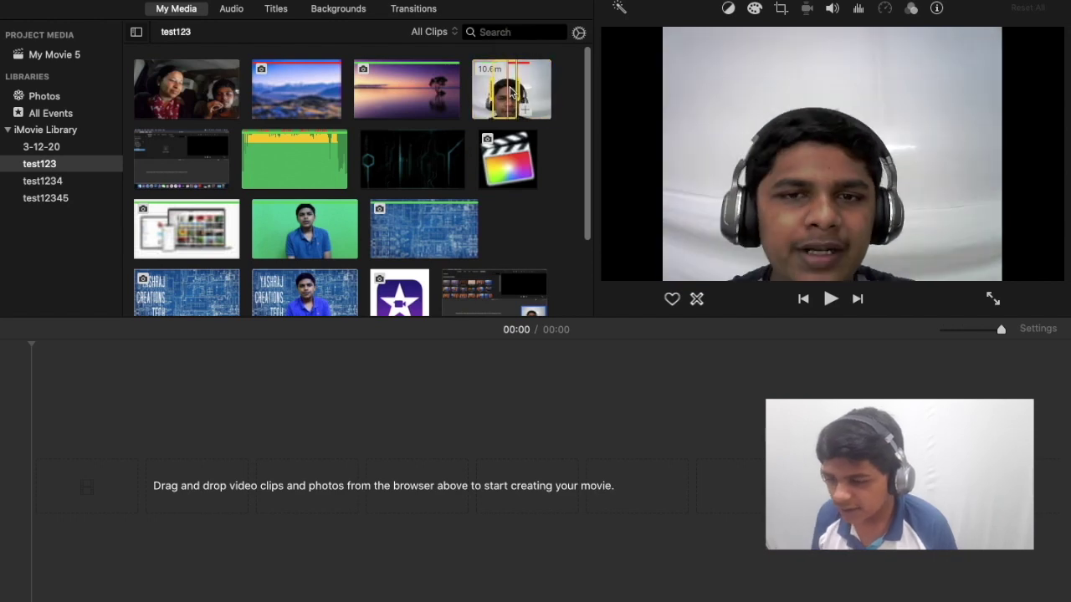
left_click_drag(504, 95, 279, 521)
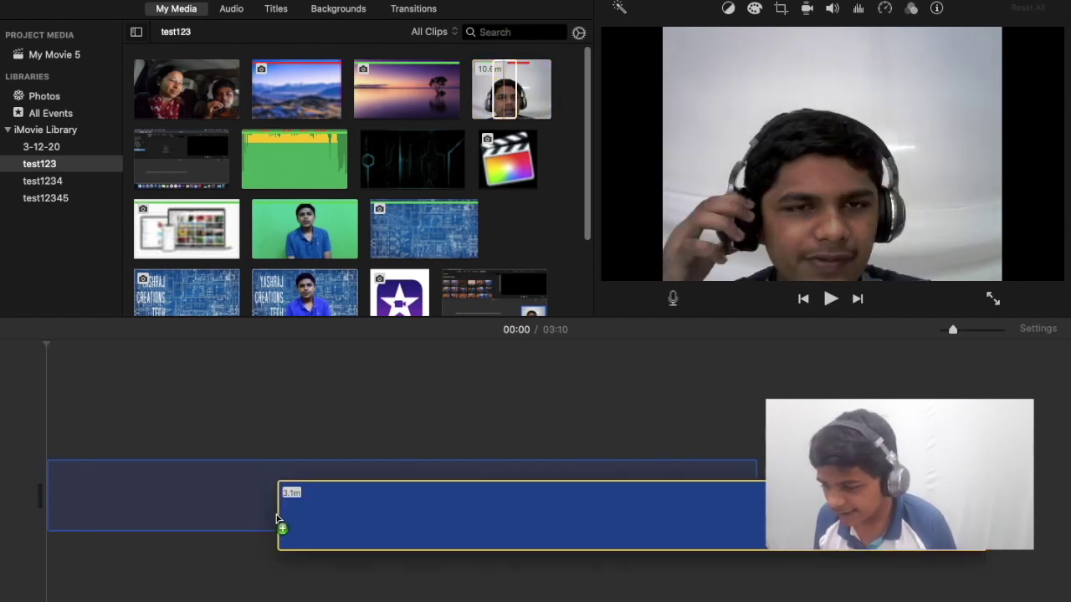
left_click(505, 98)
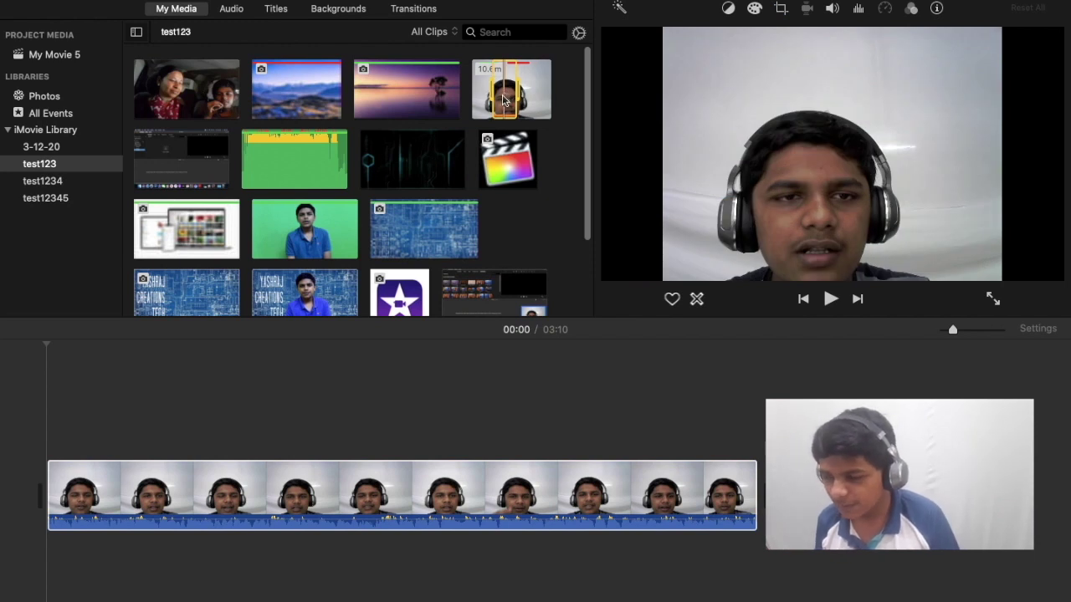
- Select a range in the second half of the YCT intro video and add it at the end of the timeline
left_click(372, 96)
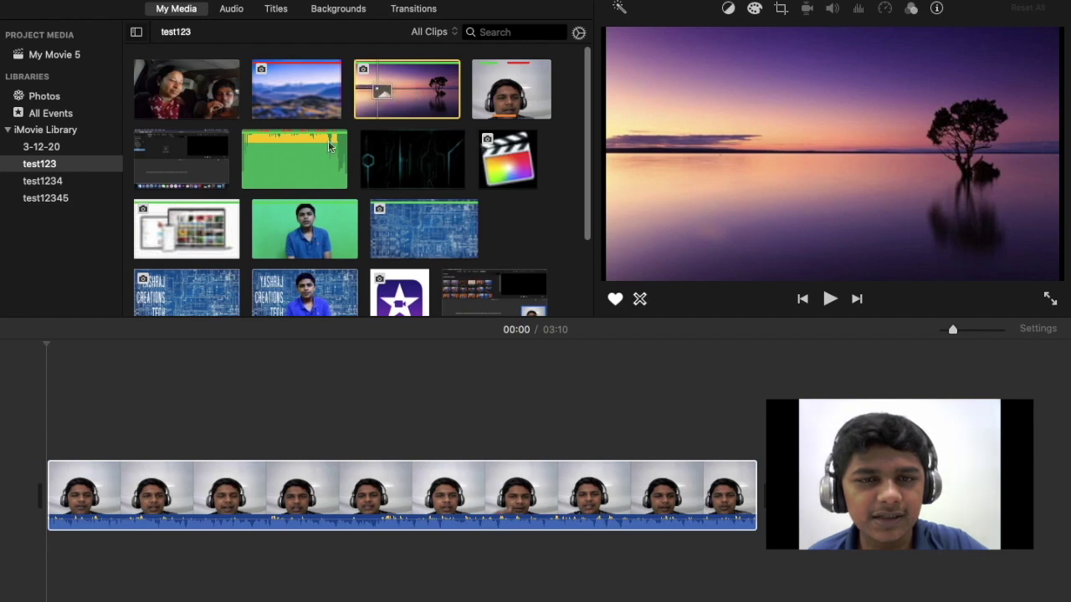
left_click(417, 152)
left_click_drag(419, 152, 454, 153)
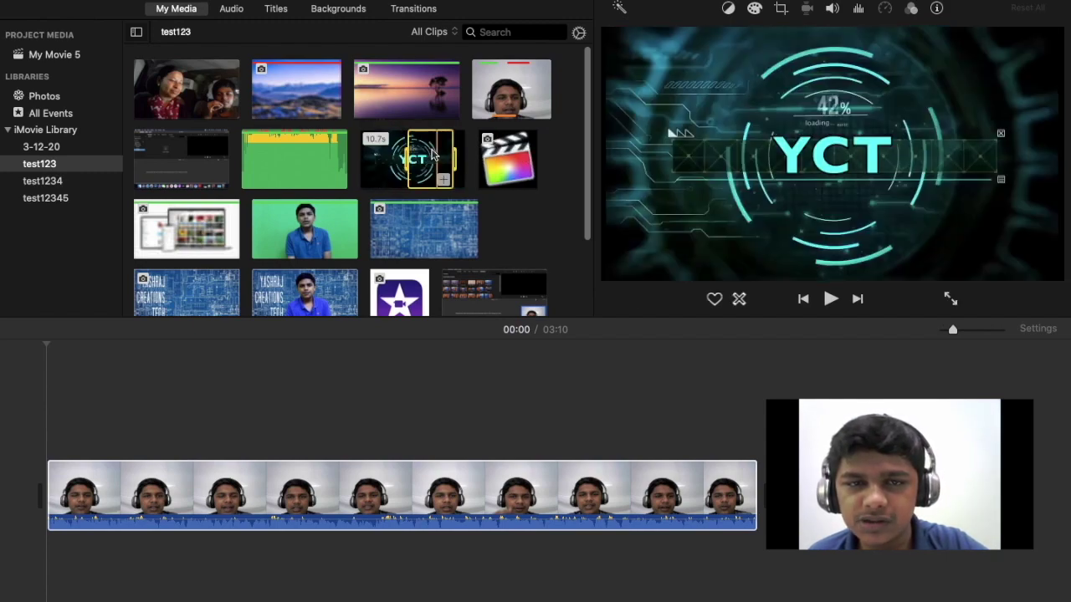
left_click_drag(431, 156, 843, 427)
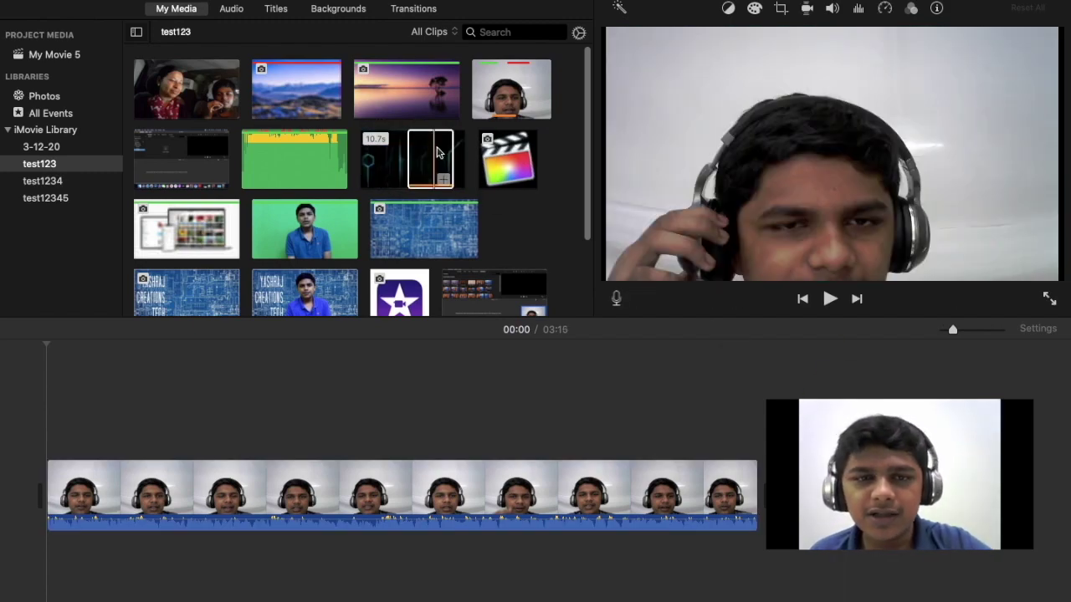
- Select all the clips in the timeline and delete them
left_click(410, 180)
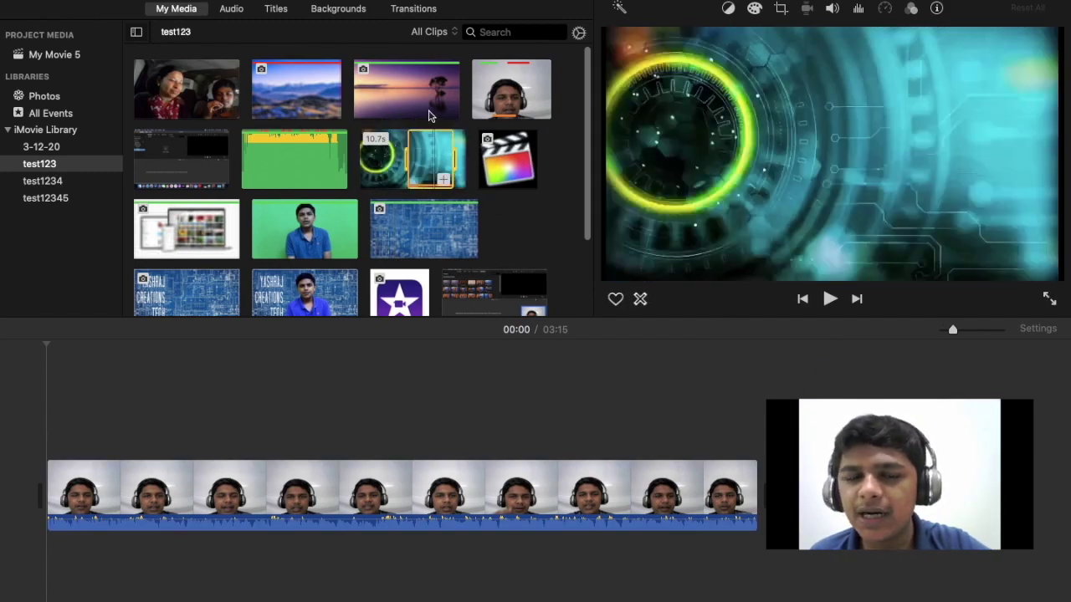
left_click_drag(801, 381, 396, 539)
key("Delete")
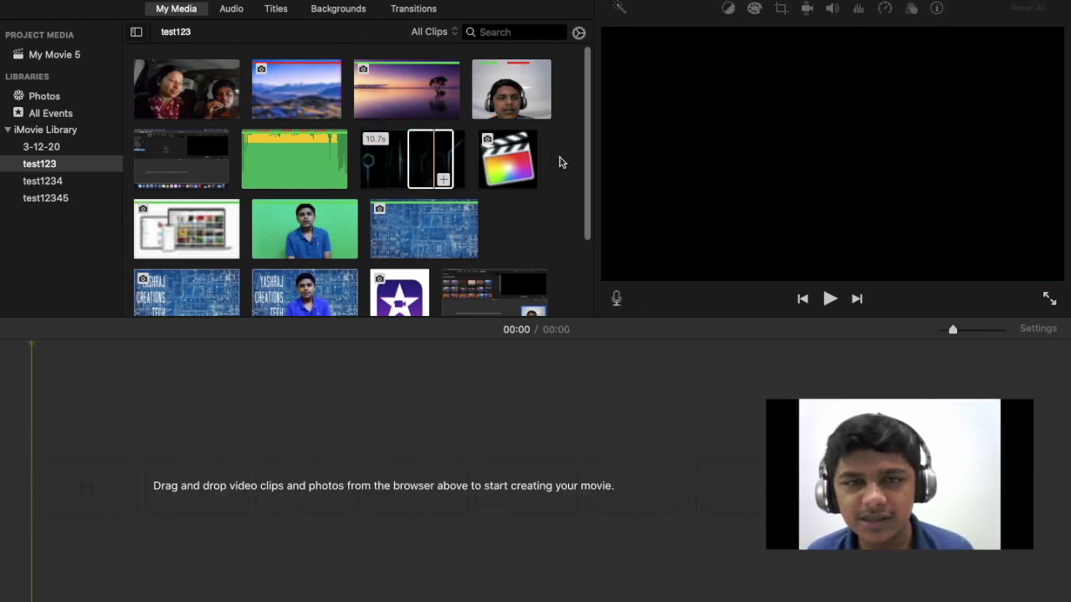
- Unrate the sunset photo, the headphones webcam clip, the mountain photo, the plain blueprint picture and the green audio clip
left_click(513, 113)
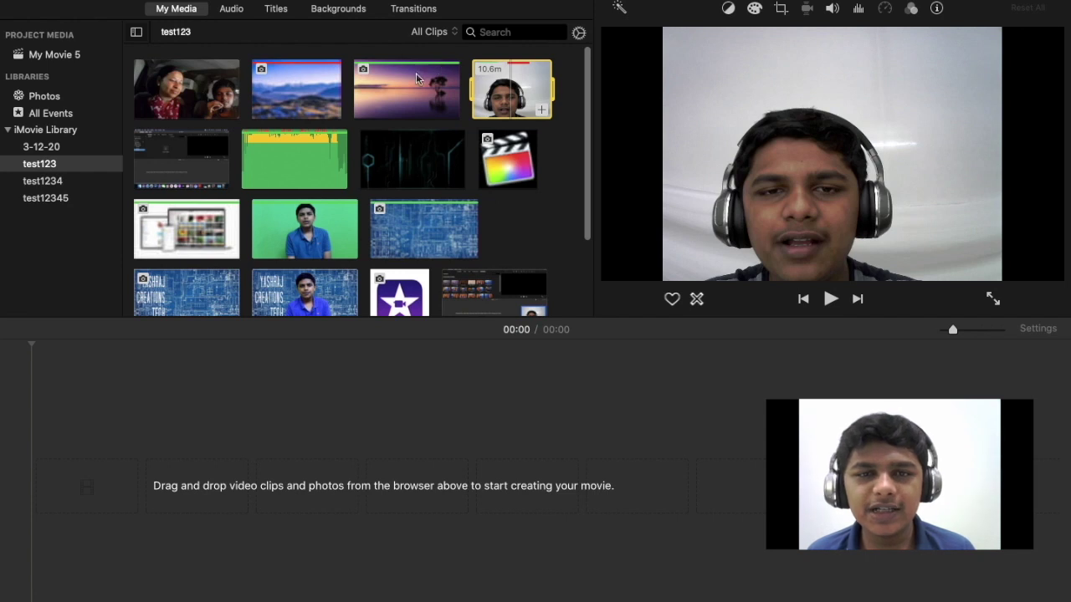
left_click(416, 83)
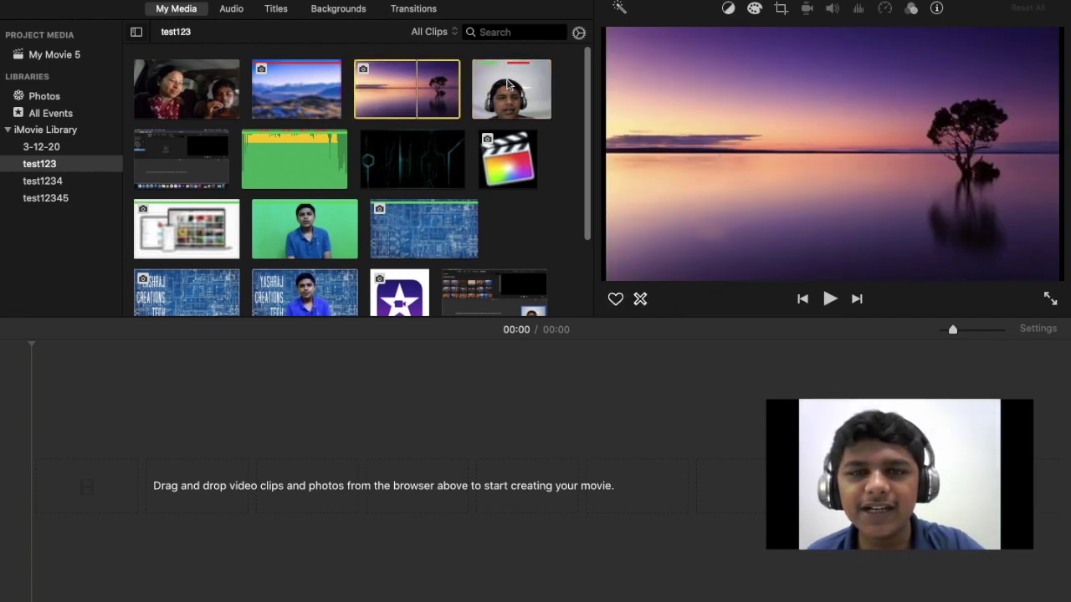
left_click(508, 81)
left_click(330, 97)
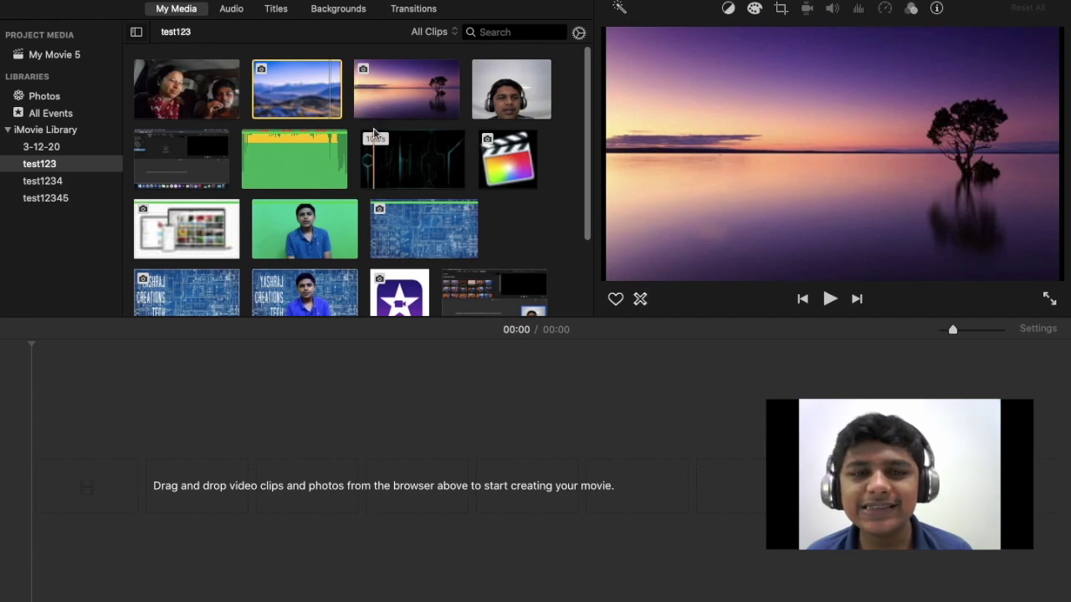
left_click(431, 219)
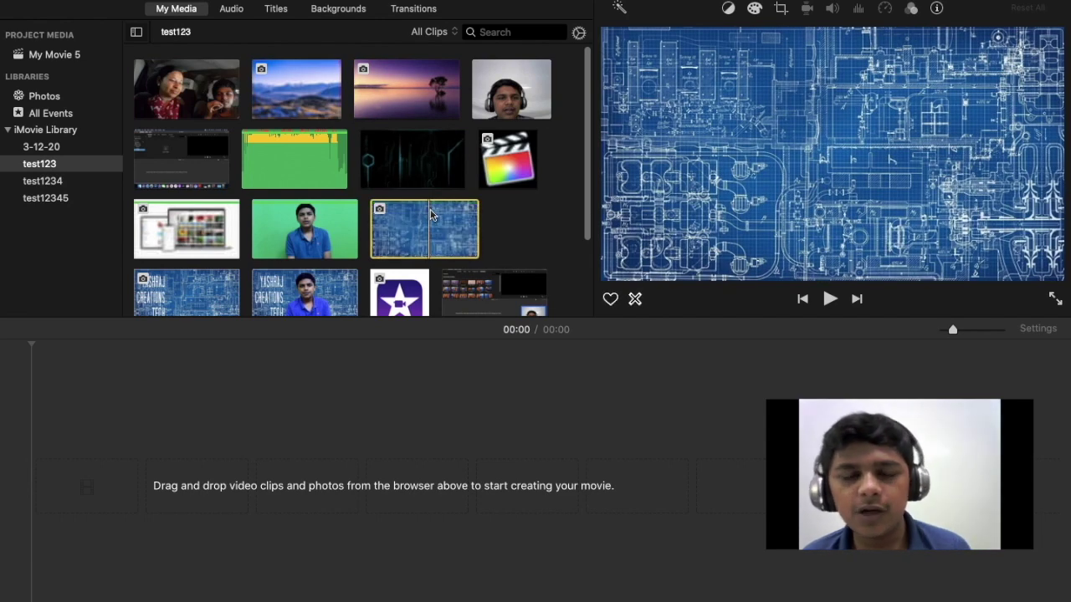
left_click(297, 141)
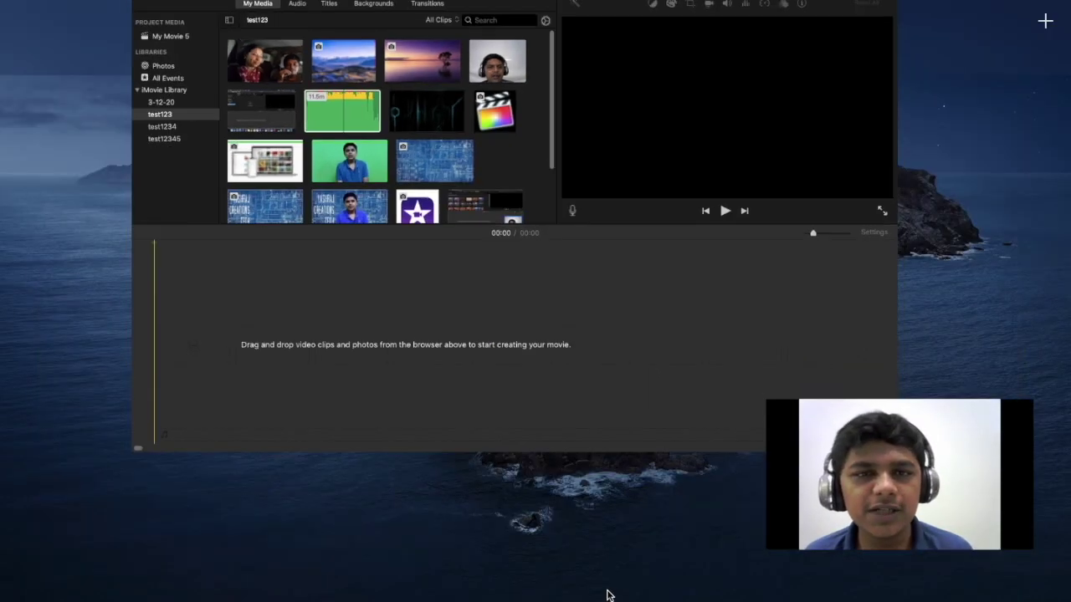
- Switch to the Pages document with the topics list and review the entries Rating Clips and Browser
key("ctrl+Up")
left_click(354, 21)
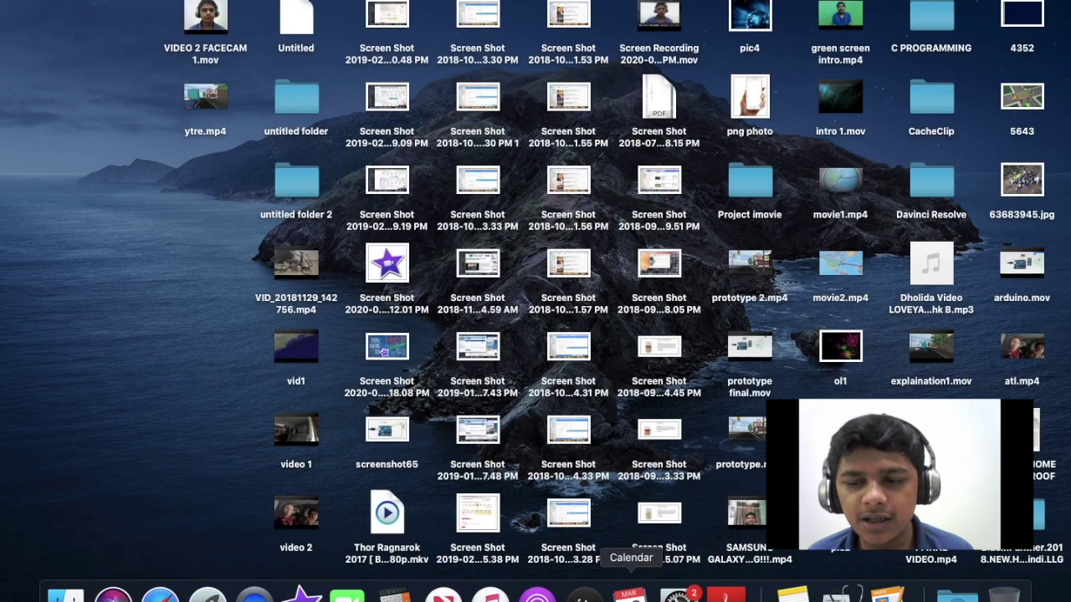
left_click(887, 592)
left_click_drag(388, 142, 278, 143)
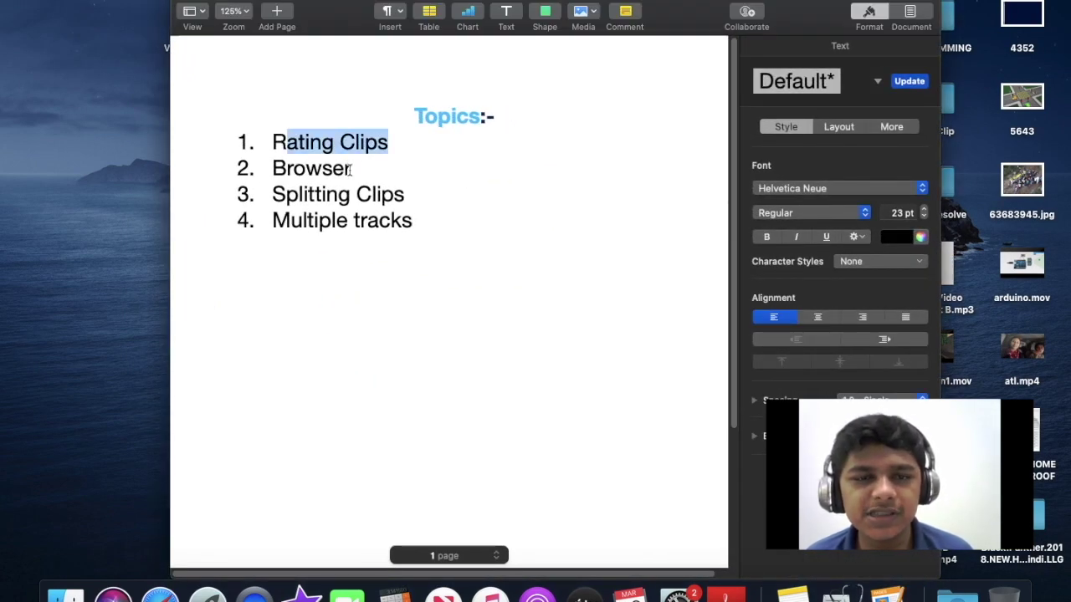
left_click(352, 169)
- Switch back to iMovie and hide the libraries list beside the media browser
key("ctrl+Up")
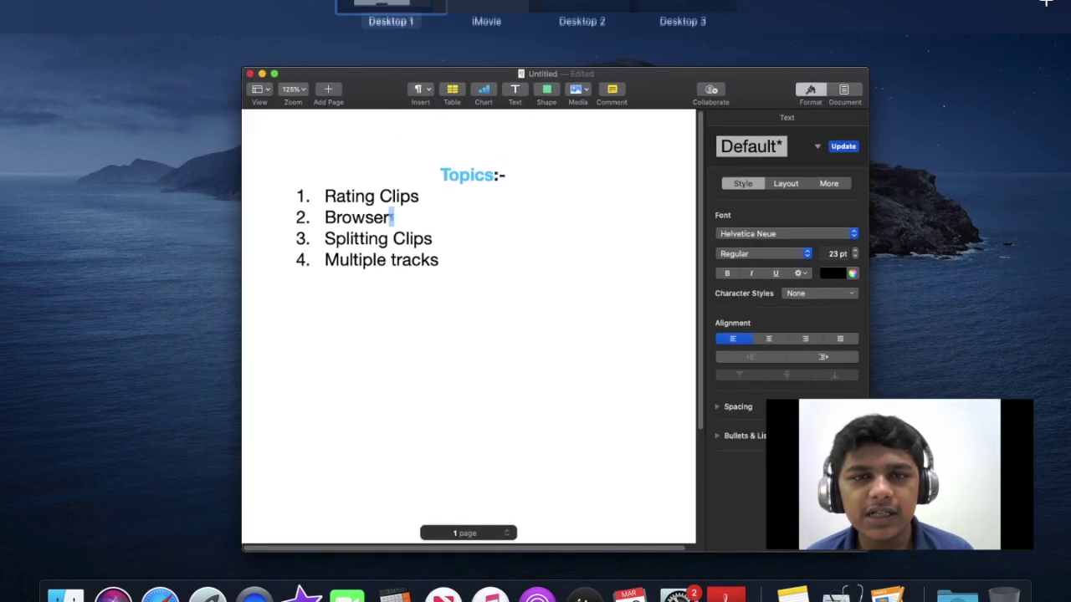
left_click(485, 43)
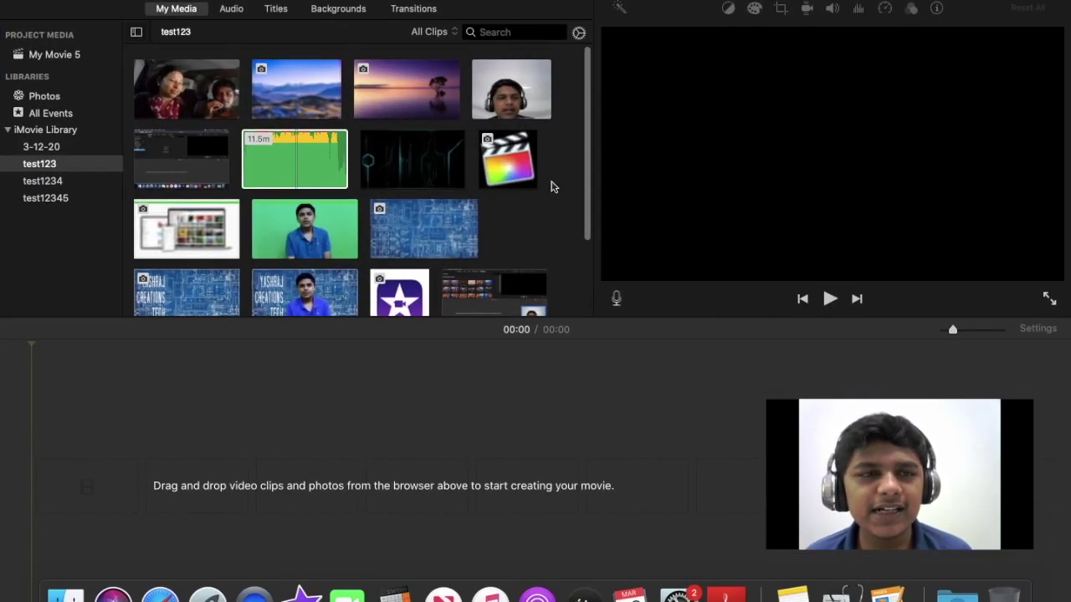
left_click(136, 32)
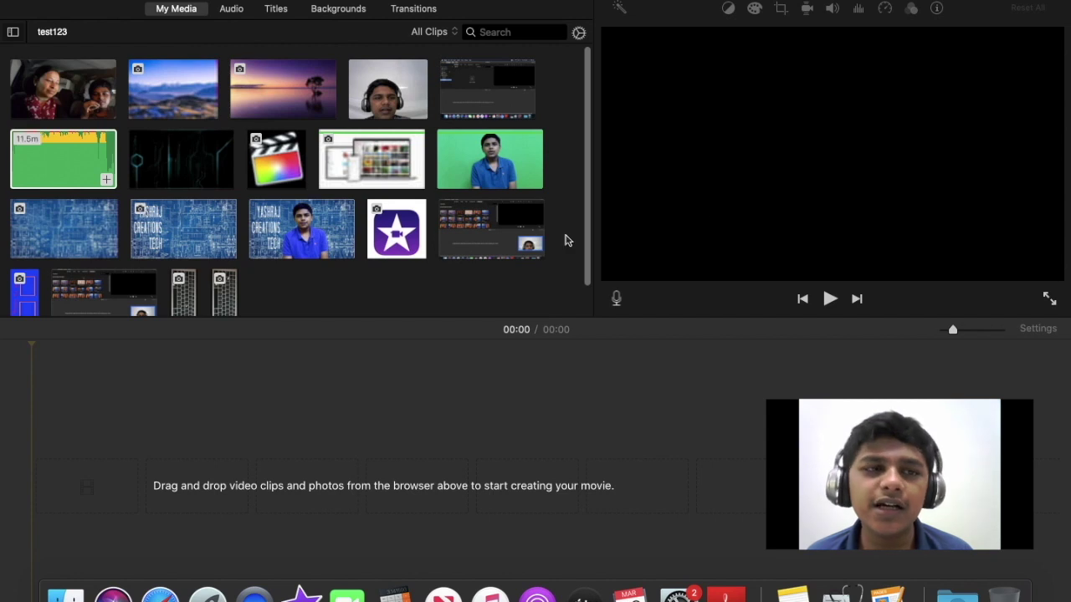
- Show the libraries list, open the 3-12-20 event to view its green car clip, and return to the test123 event
left_click(16, 31)
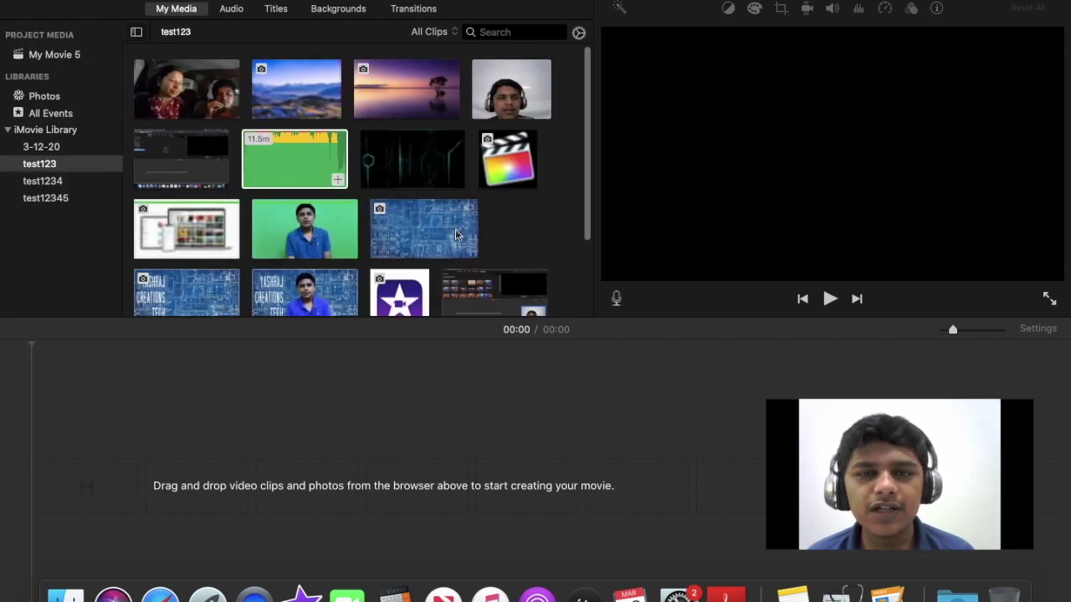
left_click(23, 147)
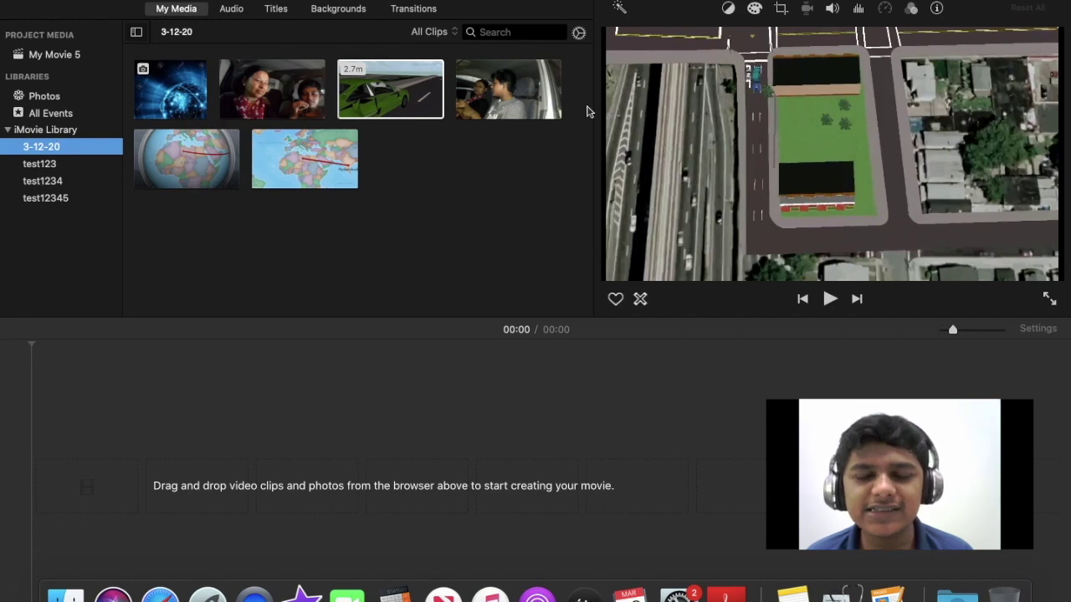
left_click(396, 83)
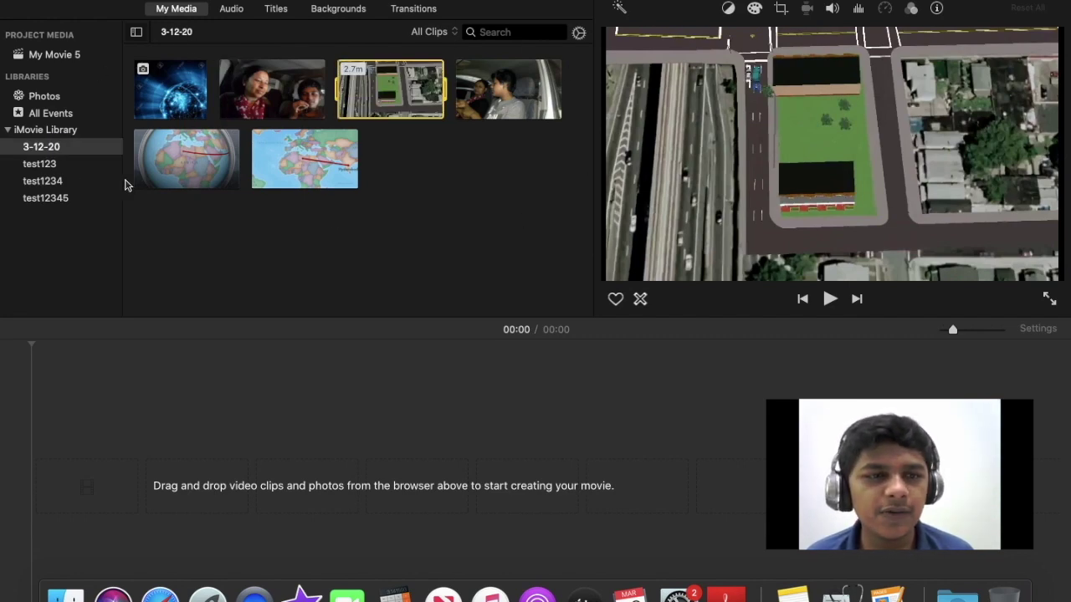
left_click(74, 165)
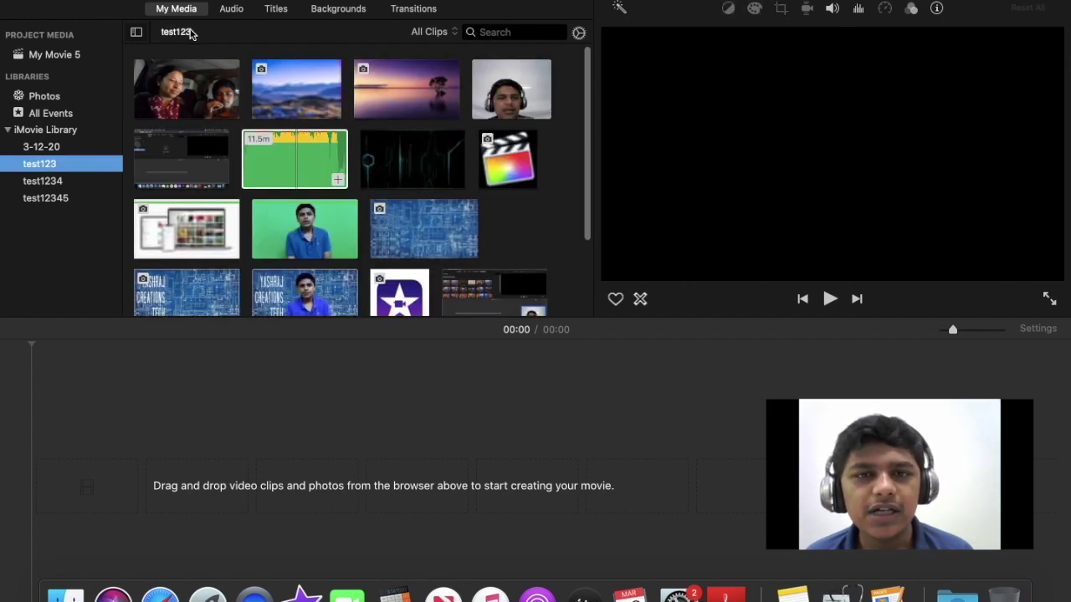
- Search the test123 event for "green", select the matching green-screen clip, and clear the search
left_click(494, 32)
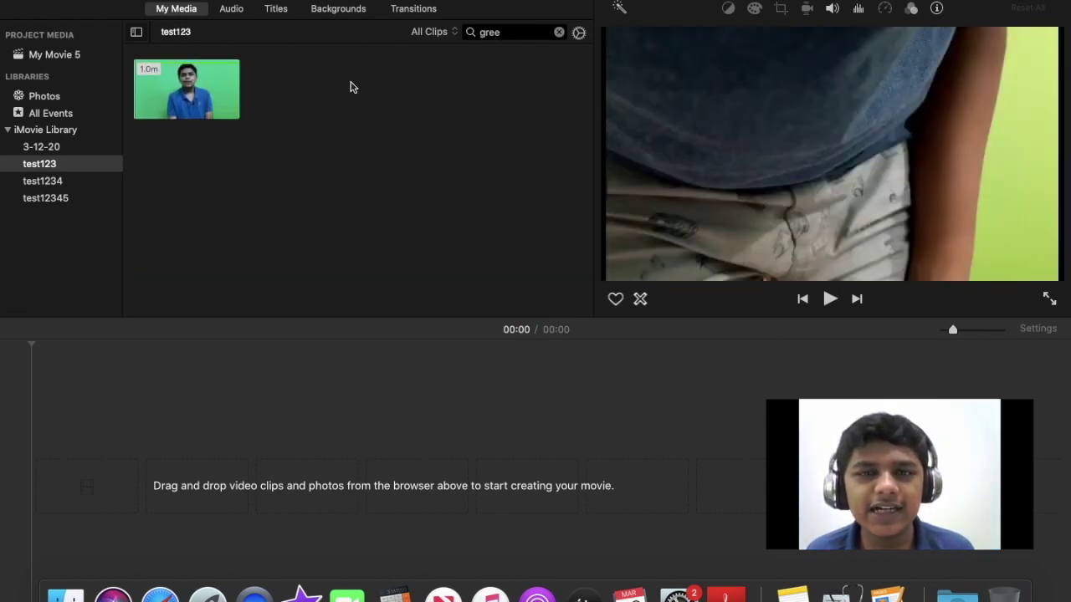
type("n")
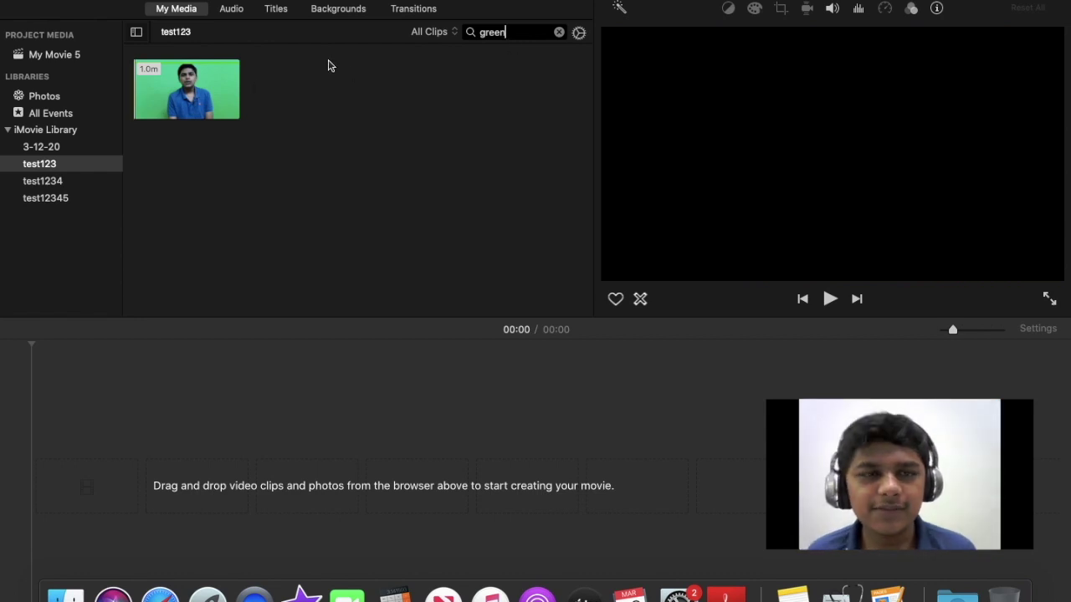
left_click(222, 94)
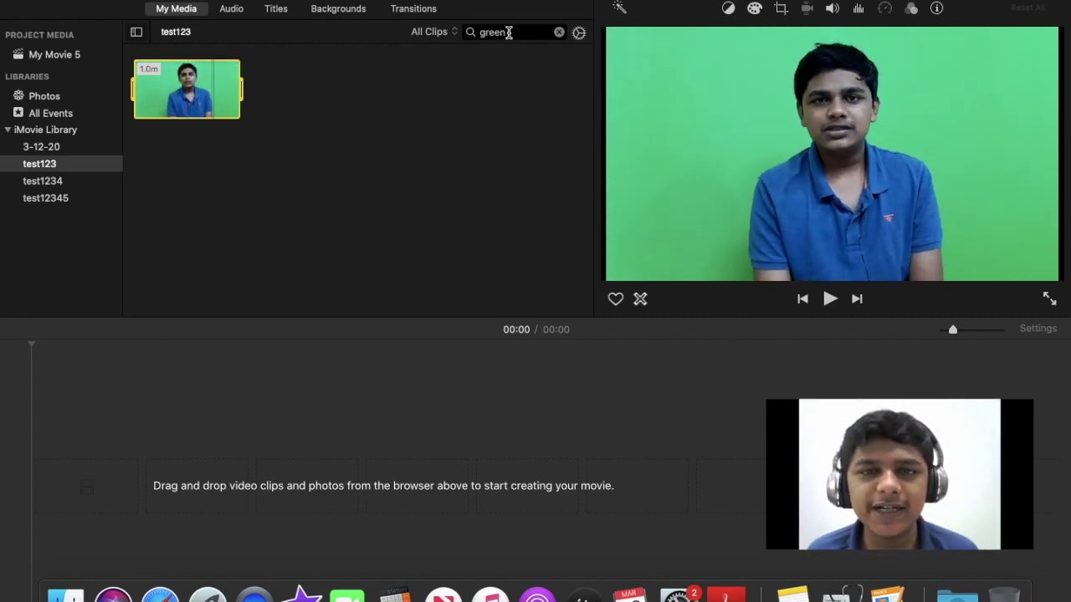
double_click(506, 33)
left_click(557, 33)
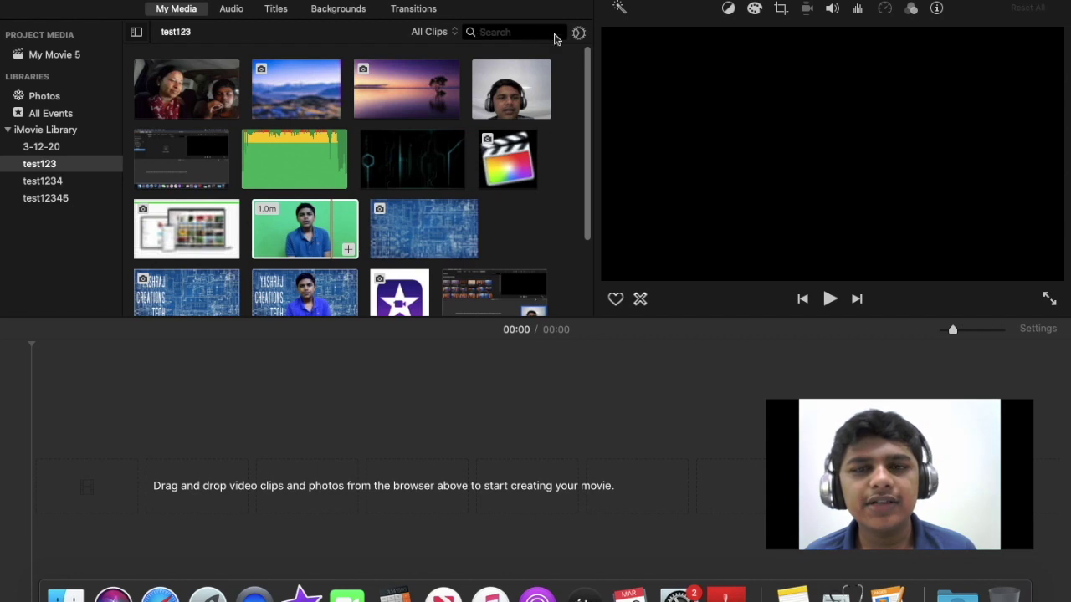
- Reject the sunset photo, the headphones webcam clip and the dark tech intro clip, and filter the browser with Hide Rejected
left_click(433, 32)
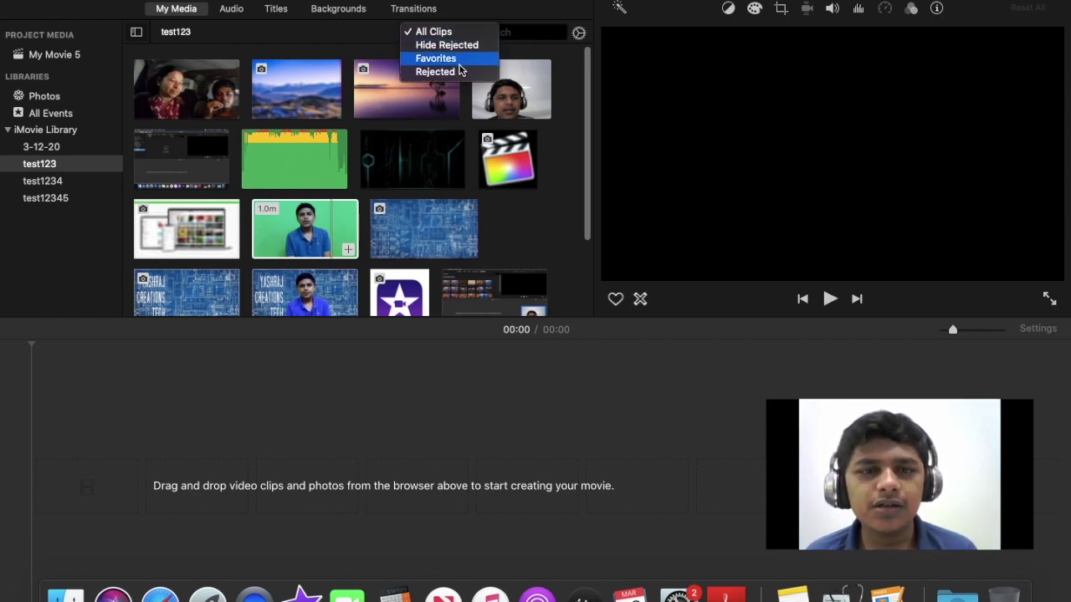
left_click(375, 40)
left_click(418, 108)
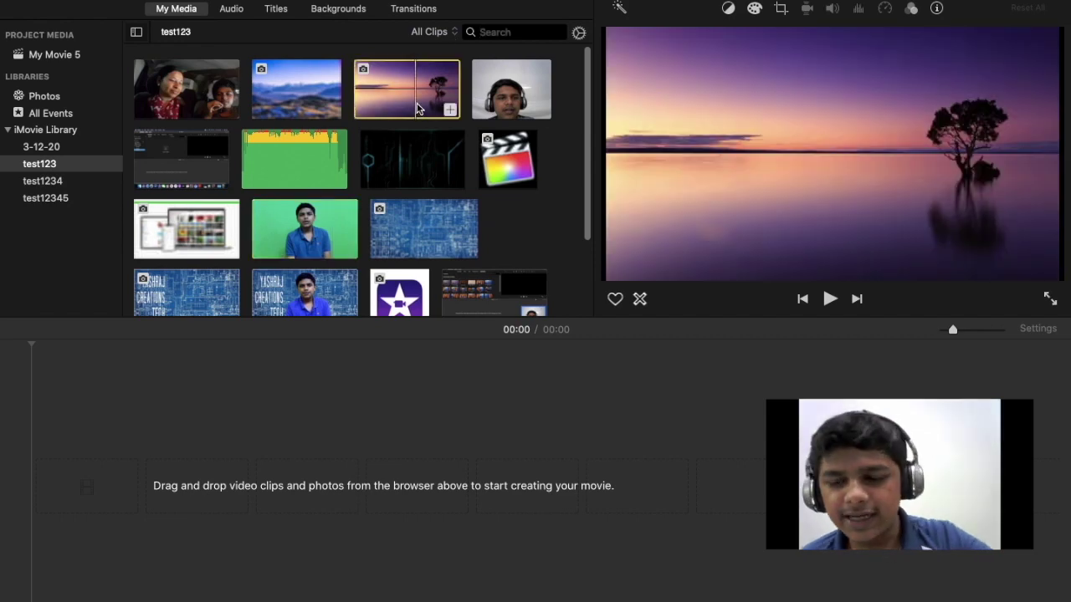
left_click(511, 89)
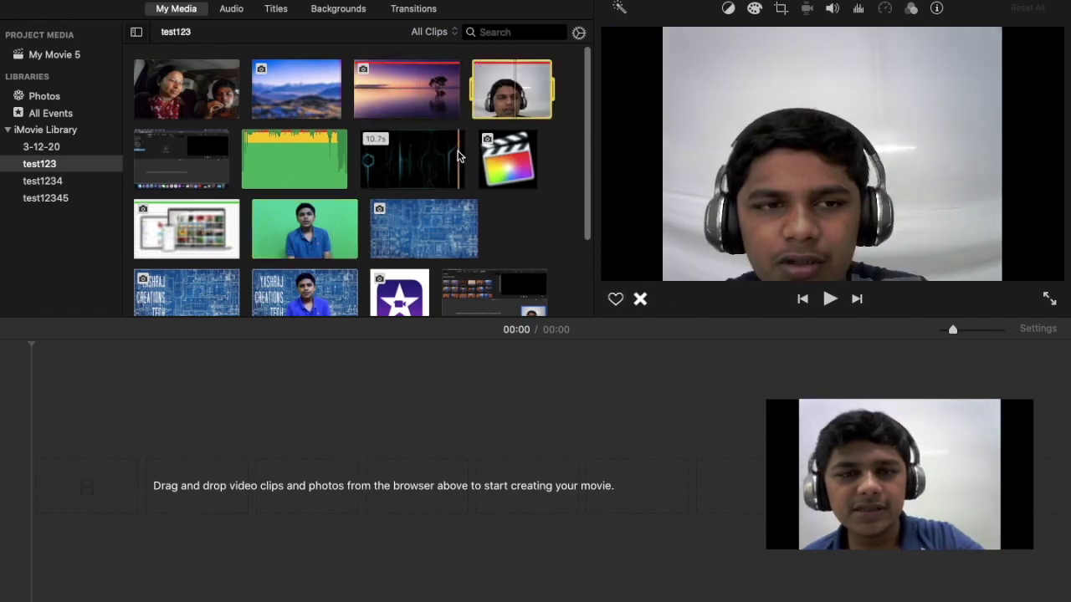
left_click(412, 159)
left_click(434, 30)
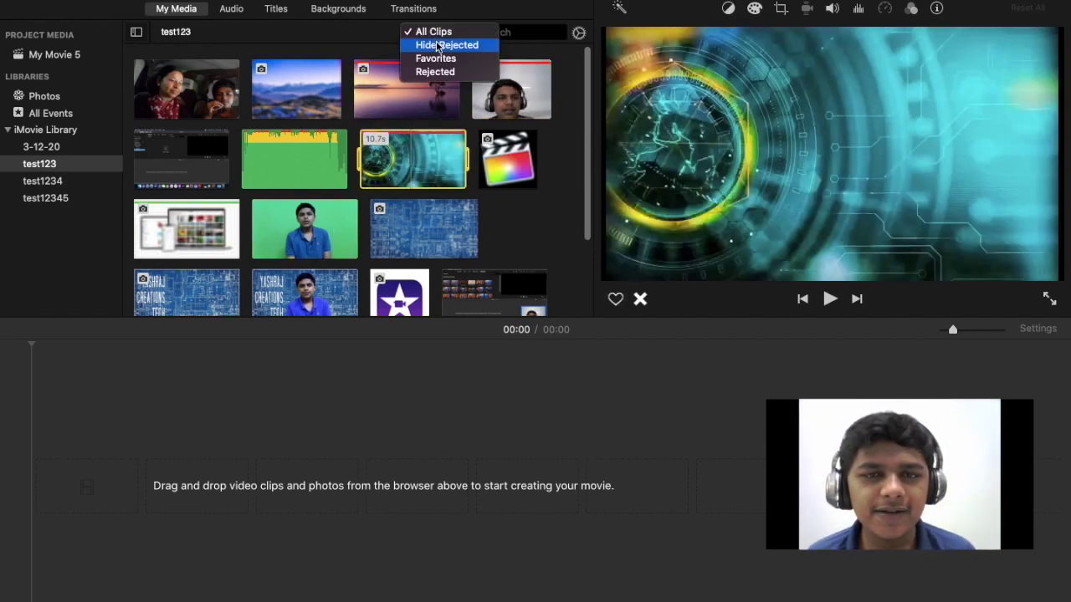
left_click(435, 46)
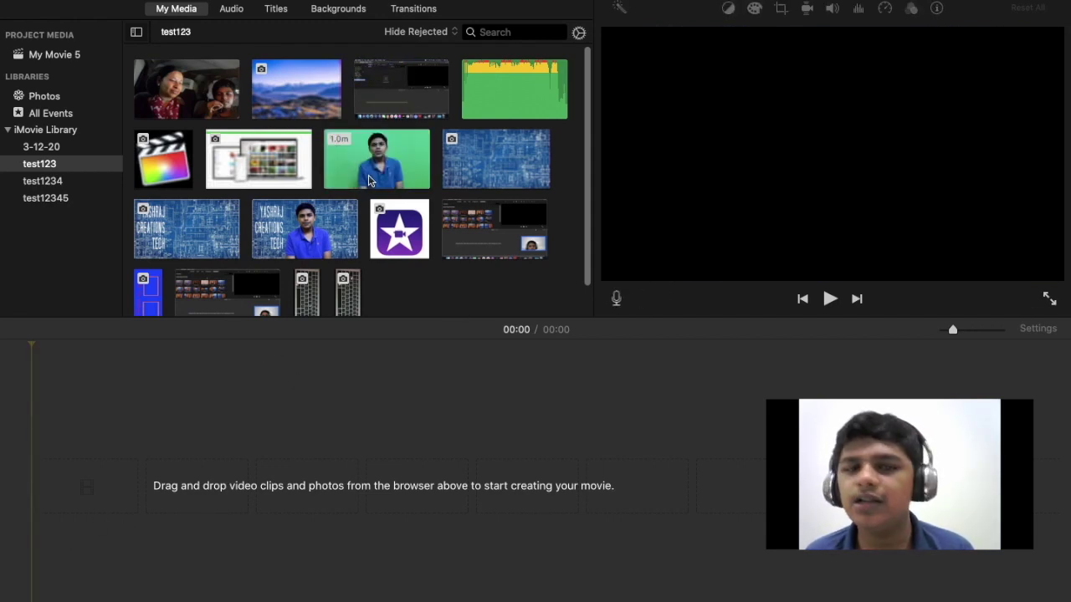
- Mark the plain blueprint picture as a favorite and filter the browser to Favorites
left_click(369, 177)
left_click(484, 181)
key("f")
left_click(418, 32)
left_click(437, 48)
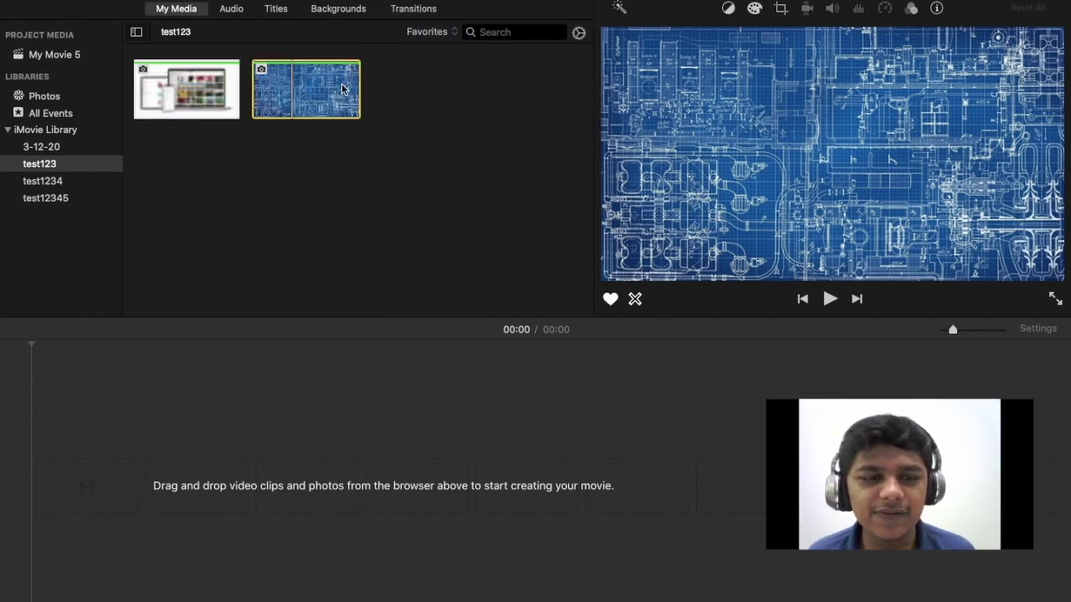
- Try adding the favorite blueprint and Apple devices pictures to the timeline, and undo the additions
left_click_drag(341, 84, 169, 371)
left_click_drag(174, 91, 975, 435)
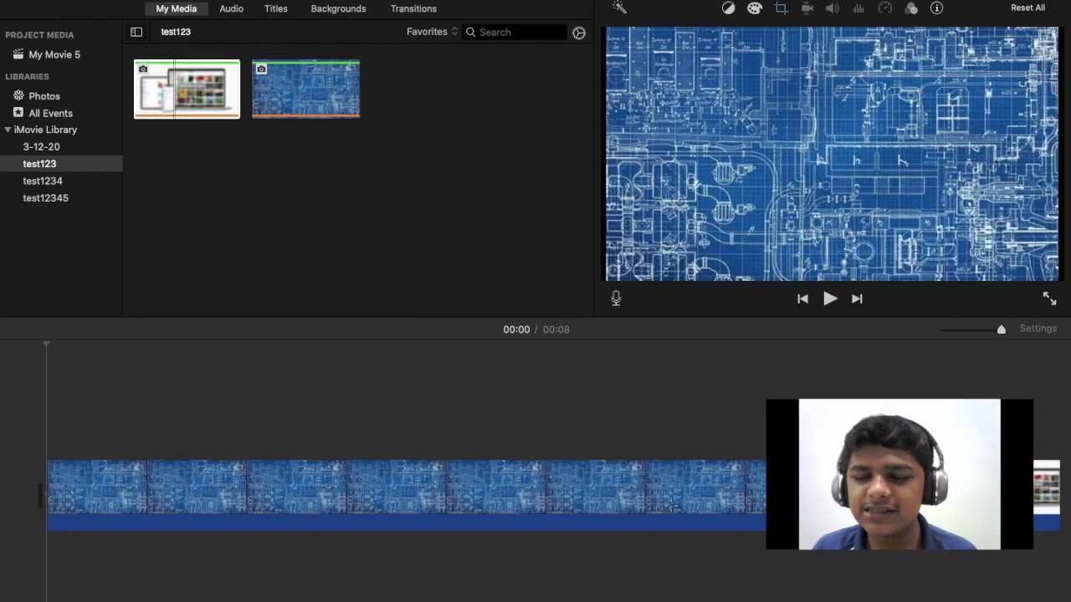
key("super+z")
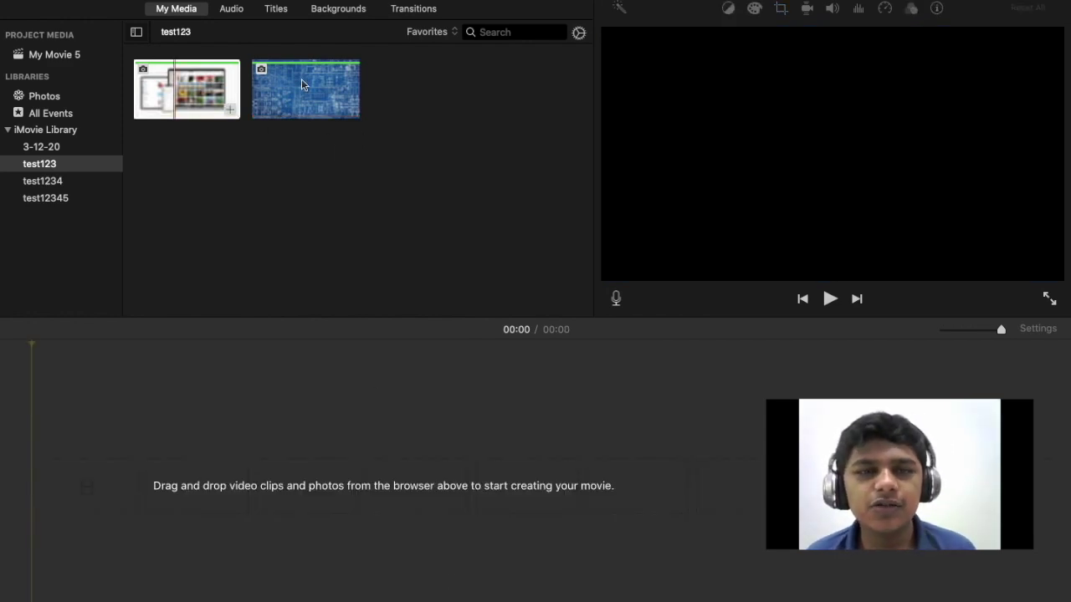
- Filter the browser to Rejected and select all the rejected clips
left_click(434, 33)
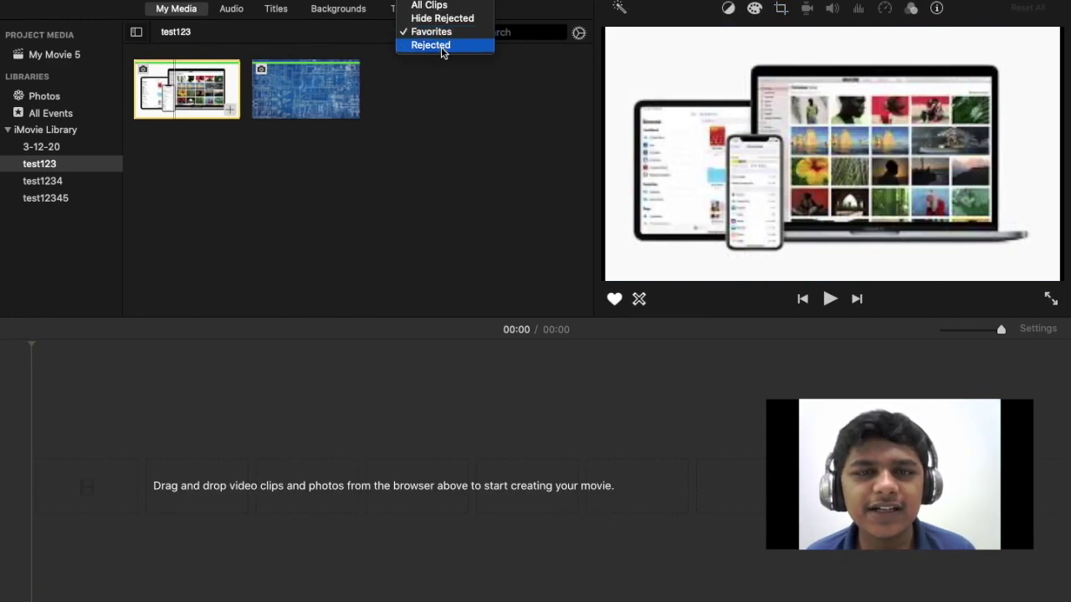
left_click(441, 45)
left_click_drag(491, 73, 192, 109)
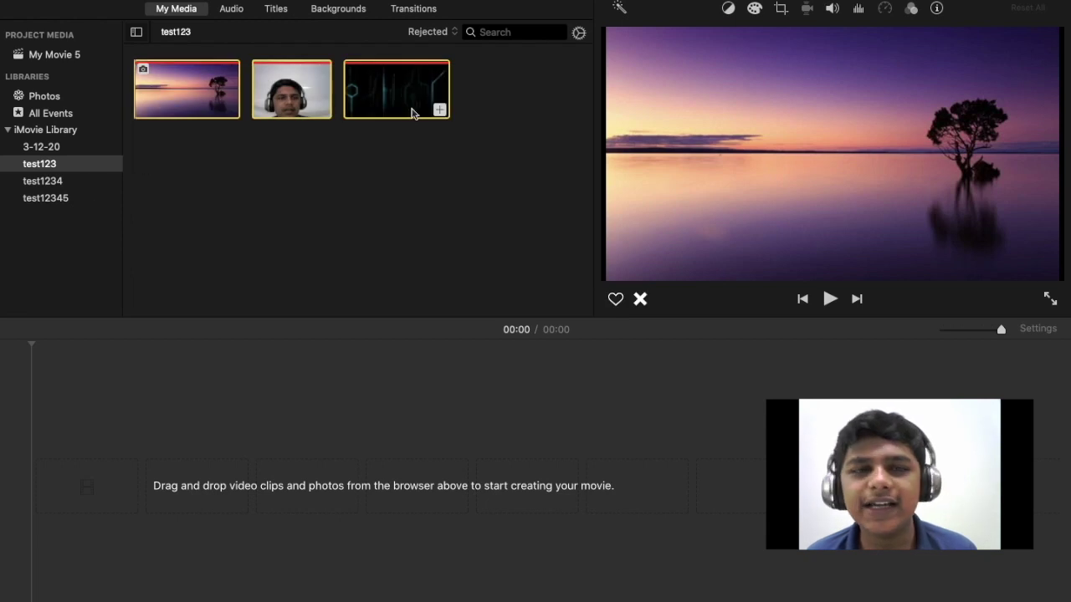
- Try adding the selected rejected clips to the timeline, and clear them out again
left_click_drag(445, 95, 410, 542)
left_click_drag(287, 84, 277, 494)
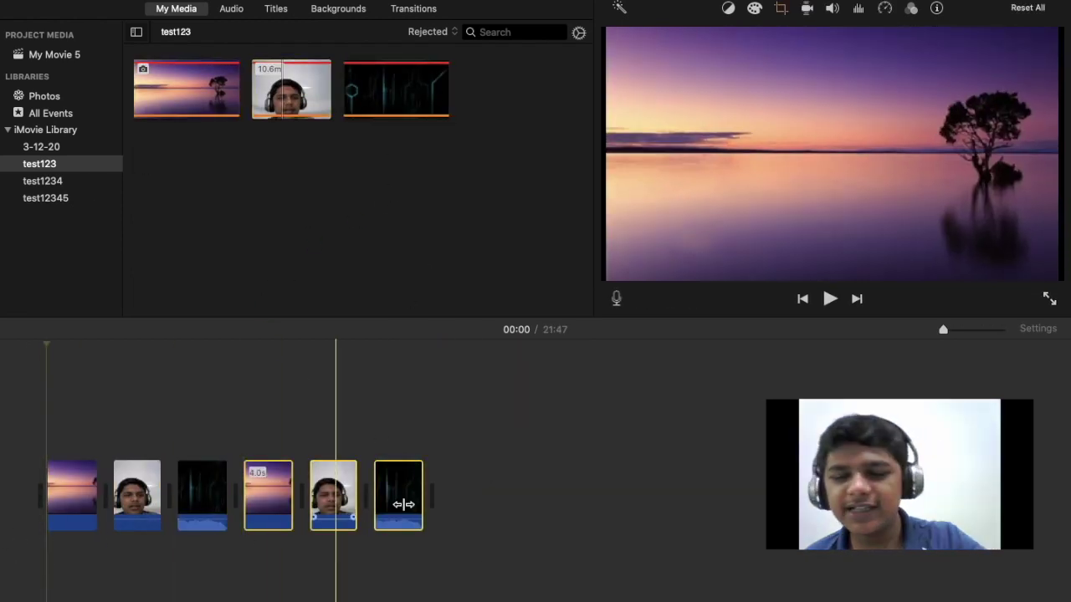
key("Delete")
left_click_drag(445, 453, 2, 526)
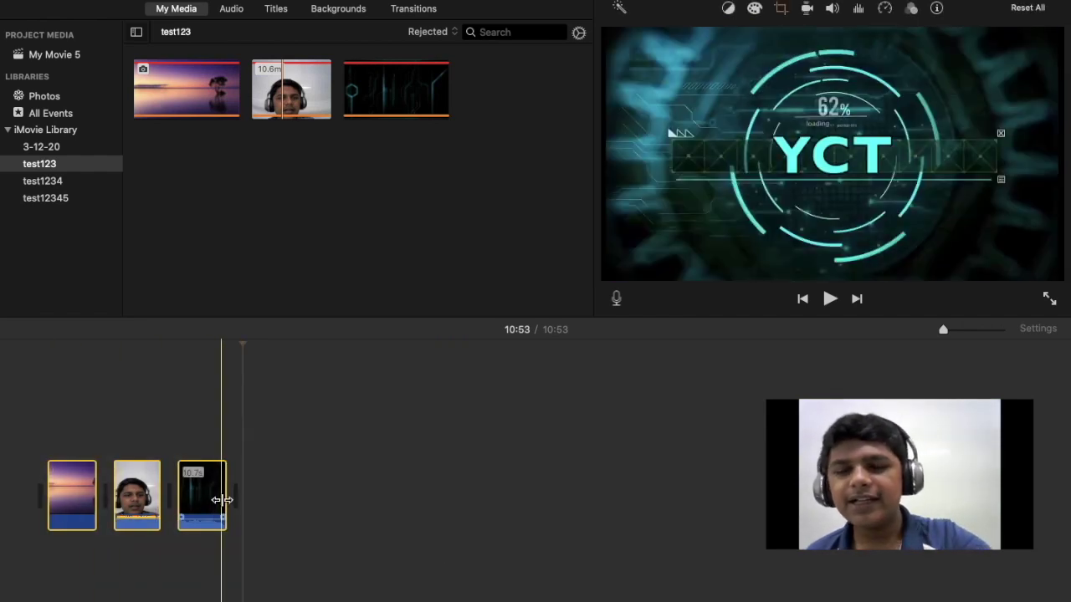
key("super+z")
- Set the browser filter back to All Clips, and hide and reopen the libraries list
left_click(452, 37)
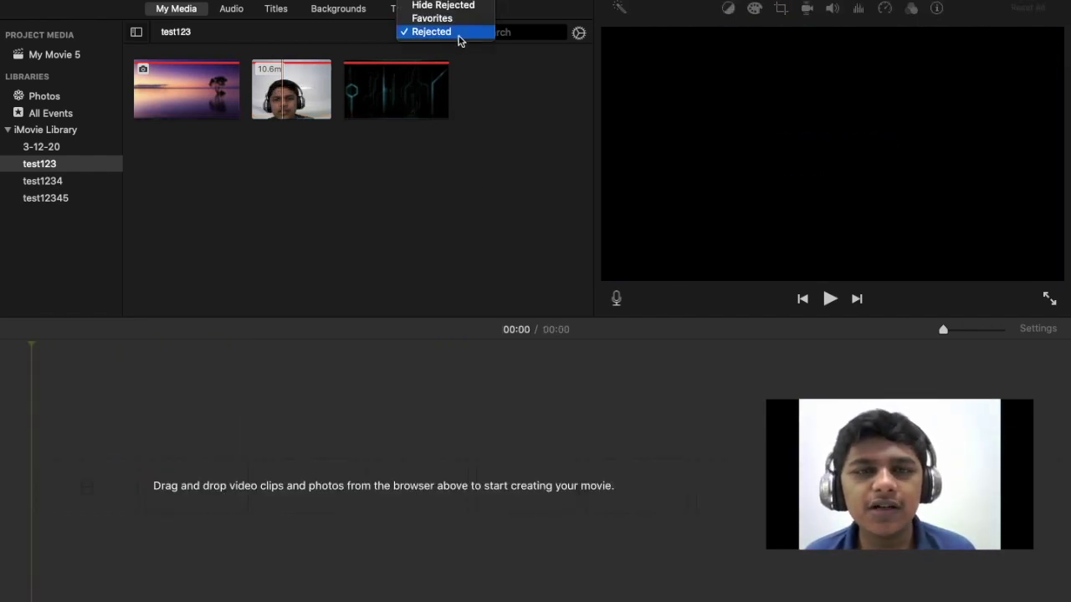
left_click(443, 4)
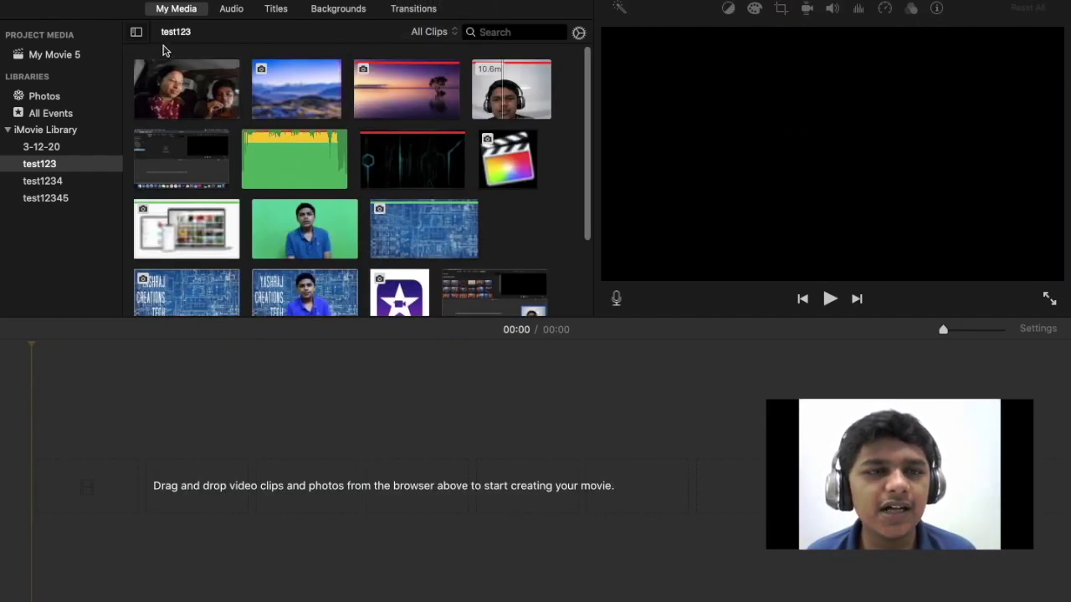
left_click(134, 34)
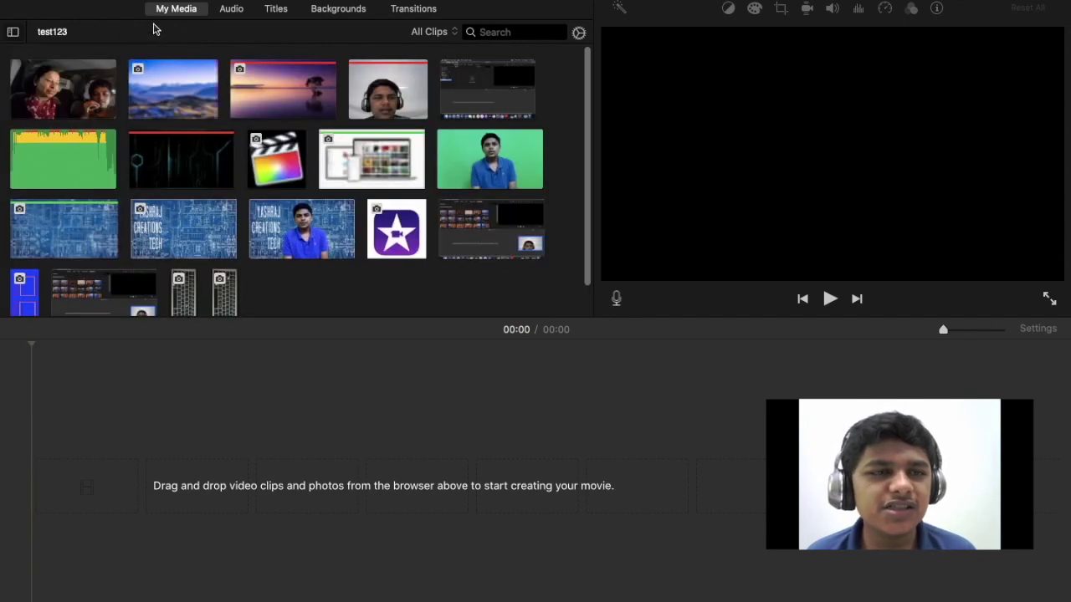
left_click(13, 34)
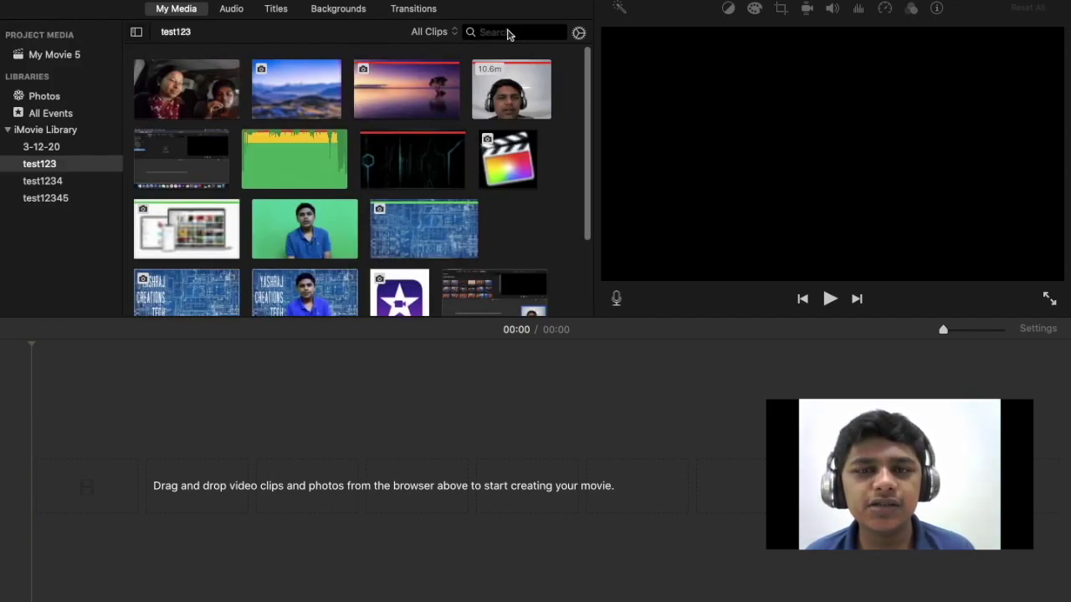
- Set the browser's clip size to the smallest and its zoom to ½s, and set the timeline zoom to maximum
left_click(577, 34)
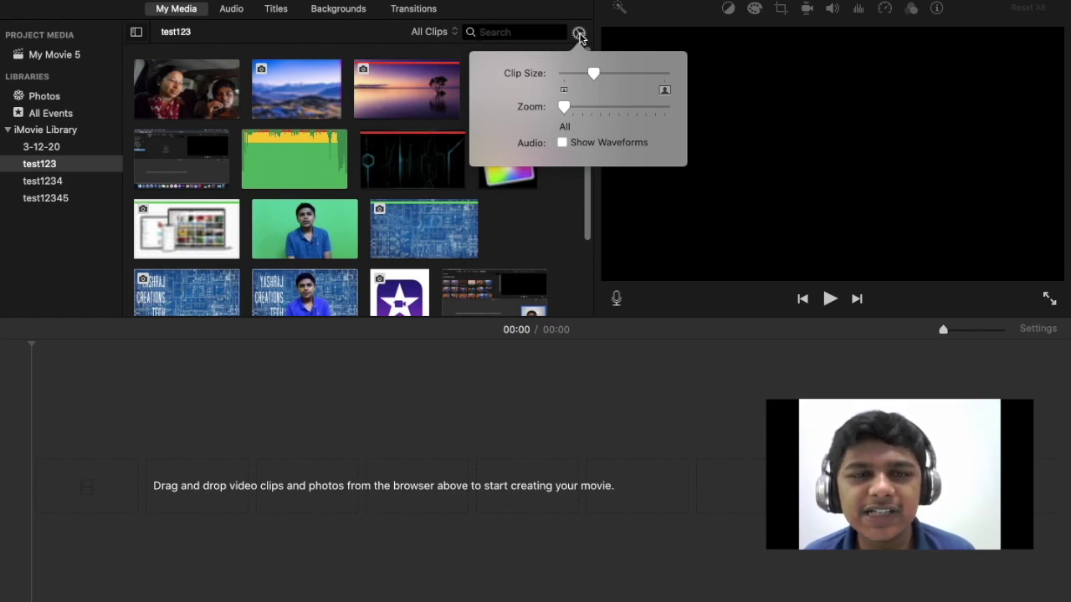
left_click_drag(595, 81, 678, 123)
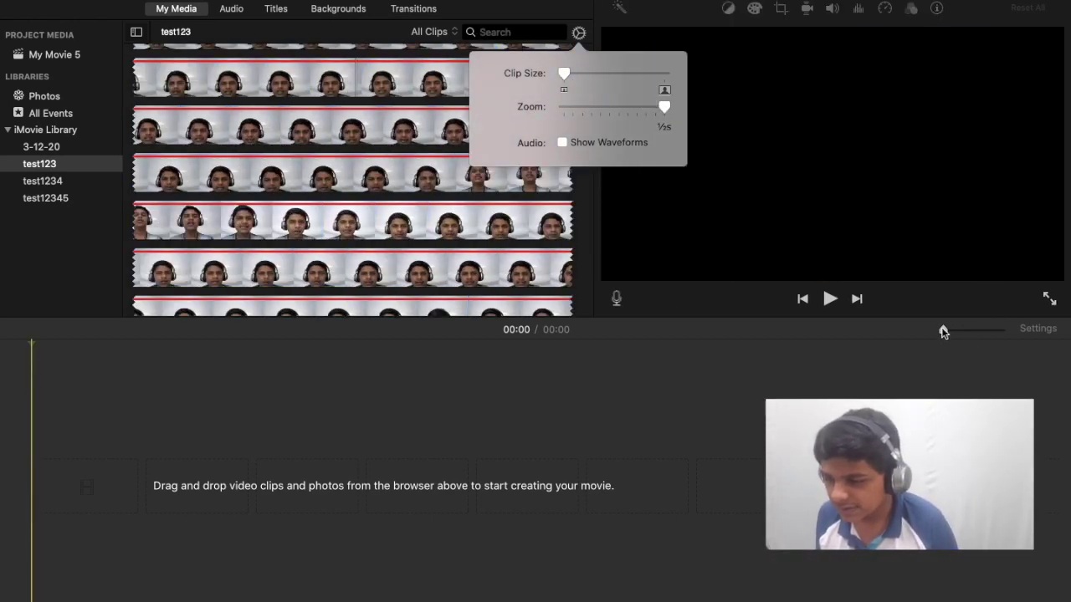
left_click_drag(944, 338, 1070, 348)
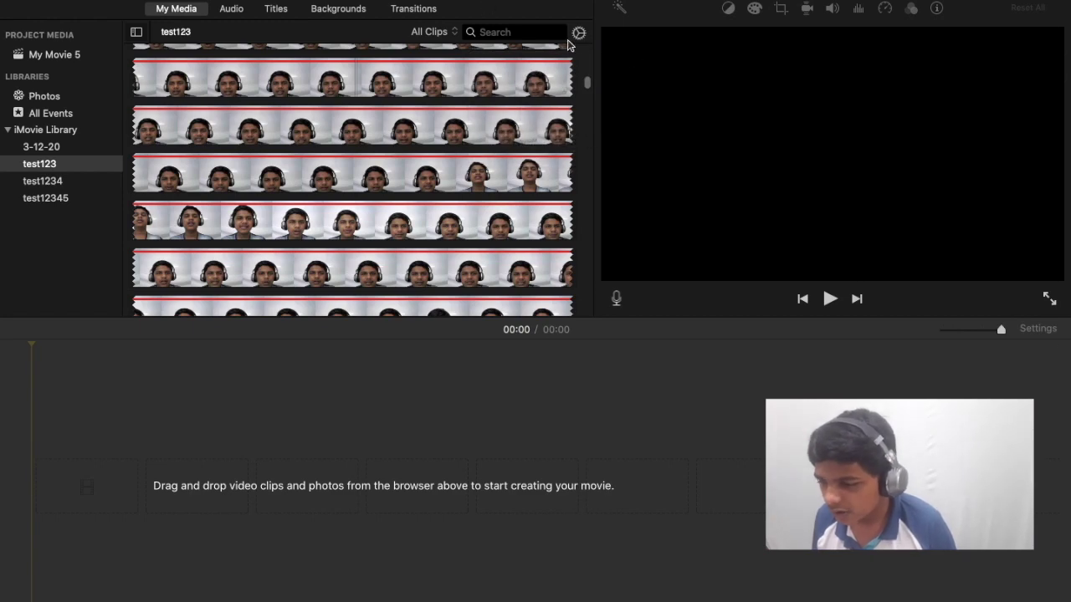
- Set the browser's clip zoom back to All
left_click(578, 33)
left_click_drag(605, 105, 579, 105)
left_click(347, 218)
- Add the green-screen clip to the timeline, place the playhead at 00:52, and enlarge the timeline zoom to maximum
left_click_drag(375, 125, 150, 494)
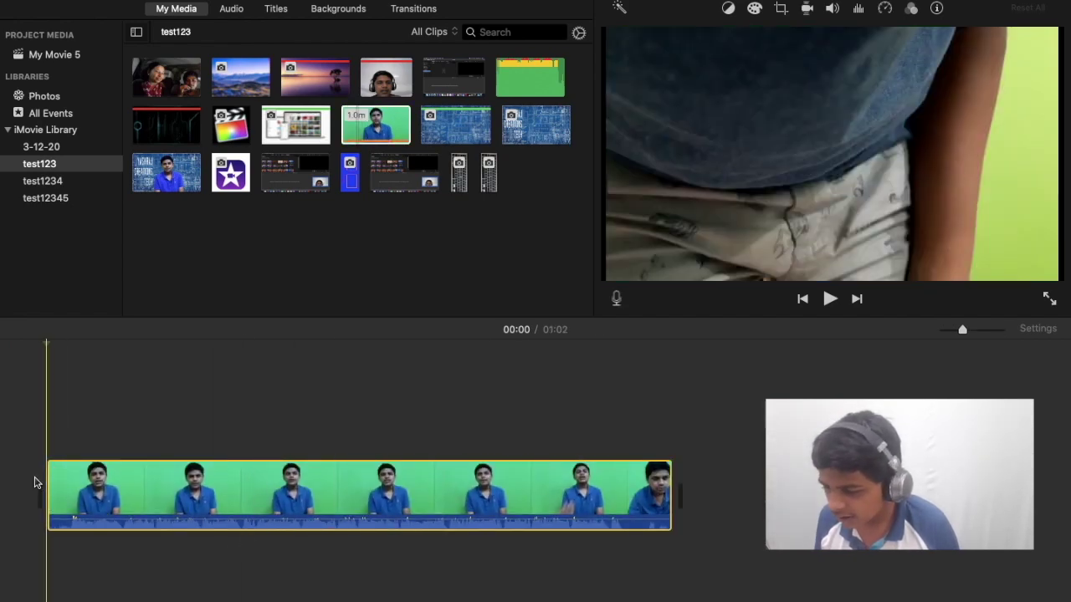
left_click(566, 495)
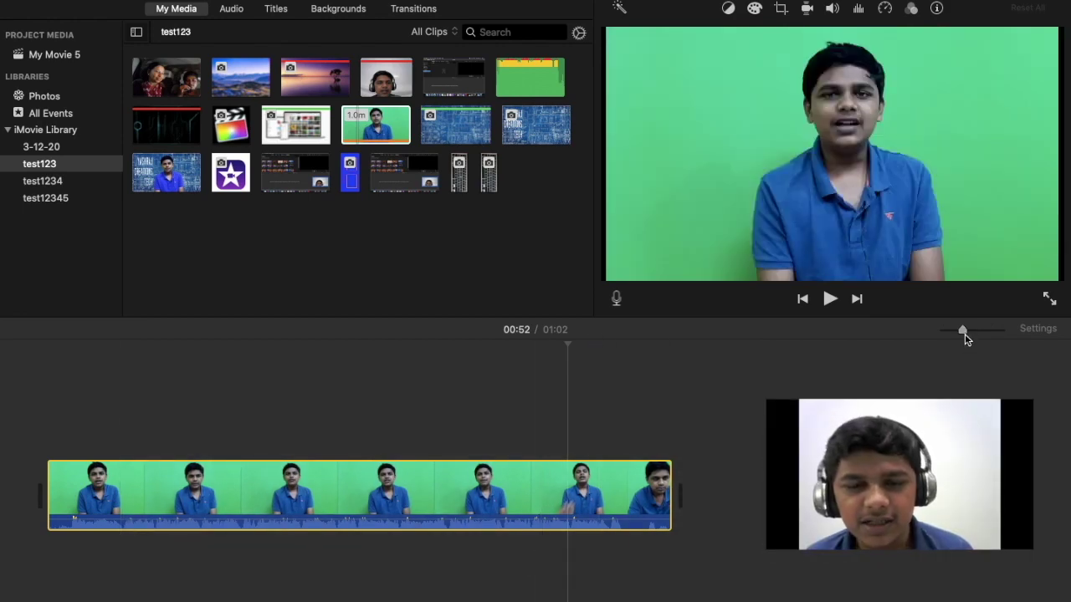
left_click_drag(967, 338, 1000, 331)
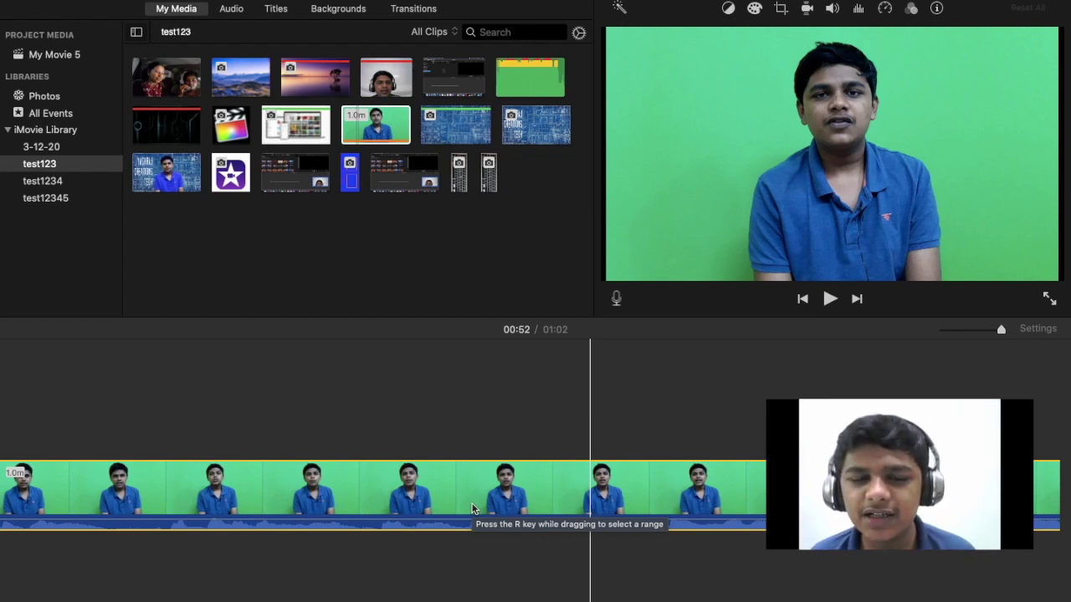
scroll(473, 509, "left", 10)
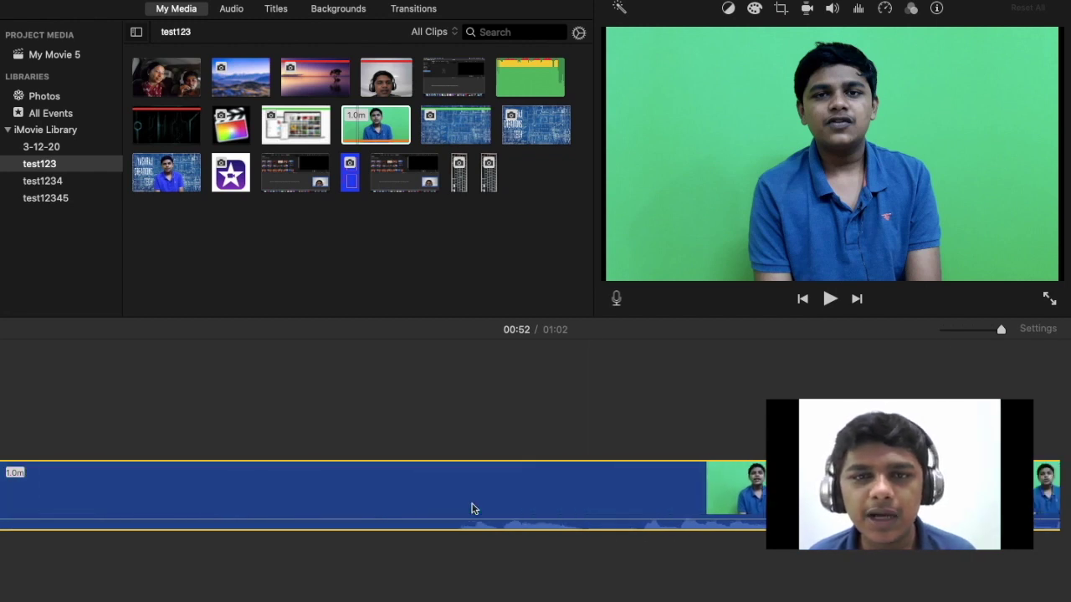
- Delete the green-screen clip and the green audio clip from the timeline, with the timeline zoom reduced to minimum
key("Delete")
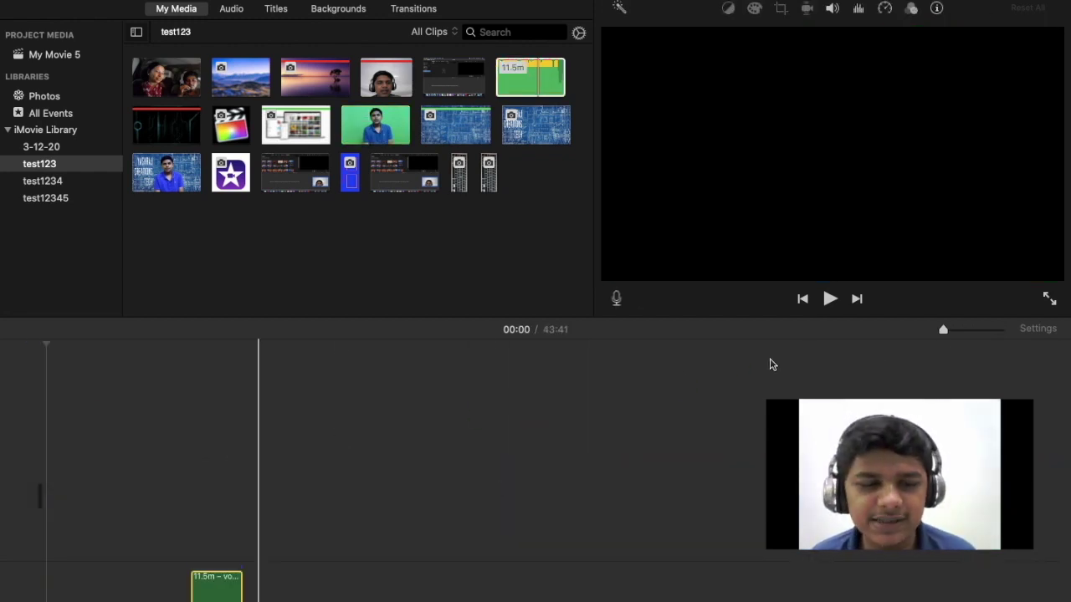
mouse_move(952, 328)
left_mouse_down()
mouse_move(990, 329)
mouse_move(942, 328)
left_mouse_up()
key("Delete")
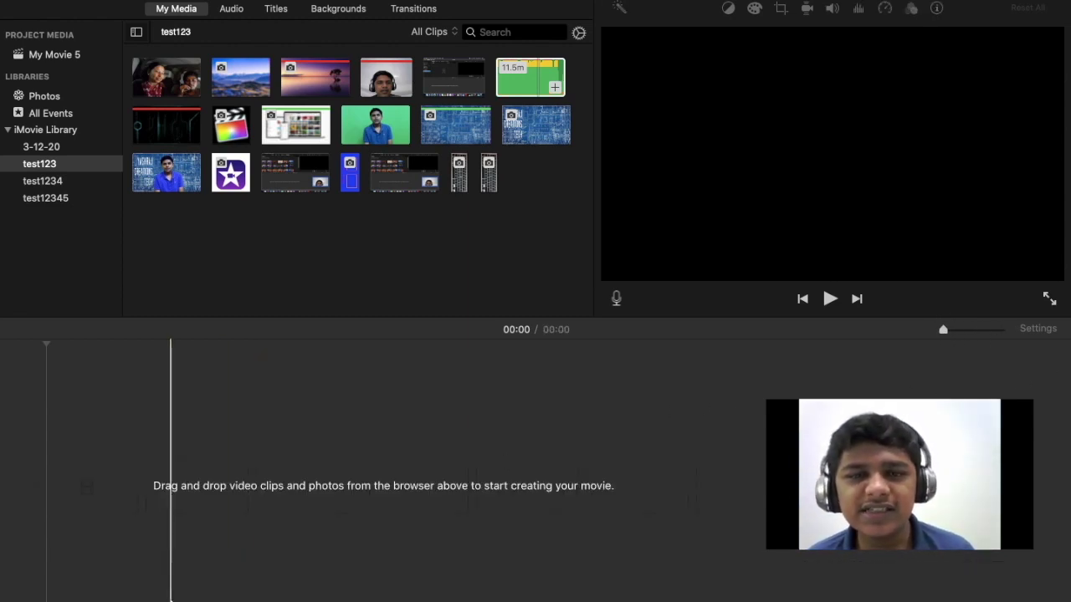
- Set the browser's clip size to the largest and its zoom to ½s, and look through the expanded clips
left_click(578, 32)
left_click_drag(569, 73, 730, 94)
left_click_drag(583, 106, 691, 123)
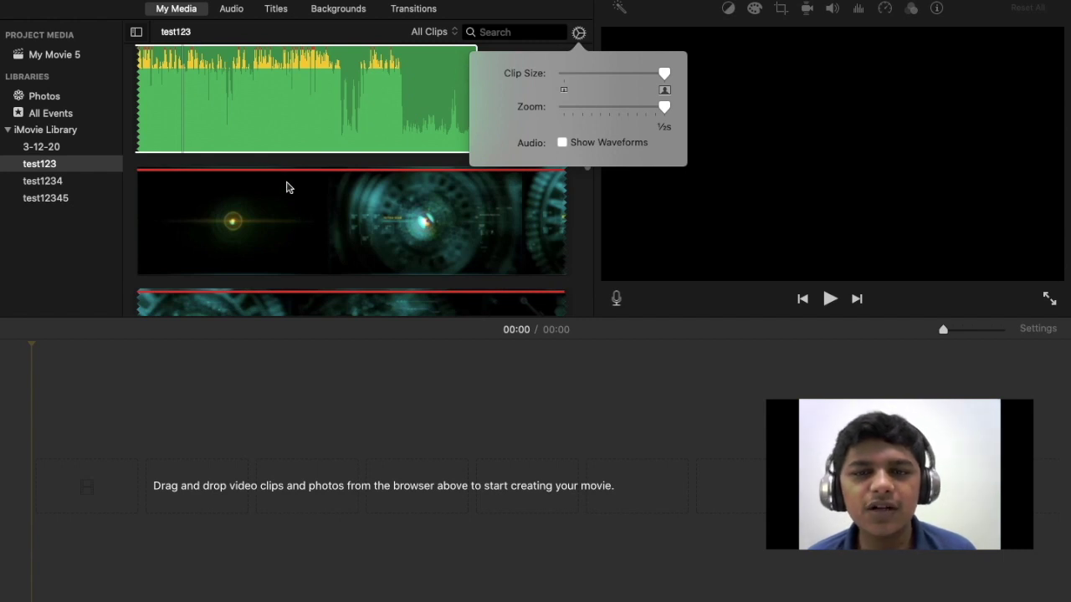
scroll(313, 257, "down", 5)
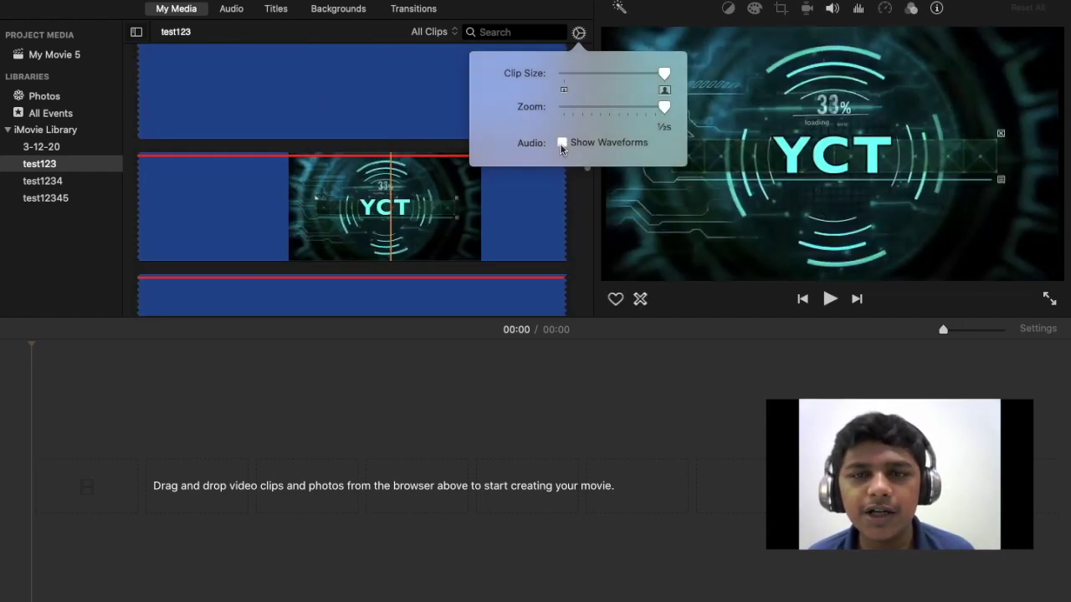
- Set the browser's clip zoom to All, reduce the clip size to near the smallest, and show the clips' audio waveforms
left_click_drag(611, 113, 530, 112)
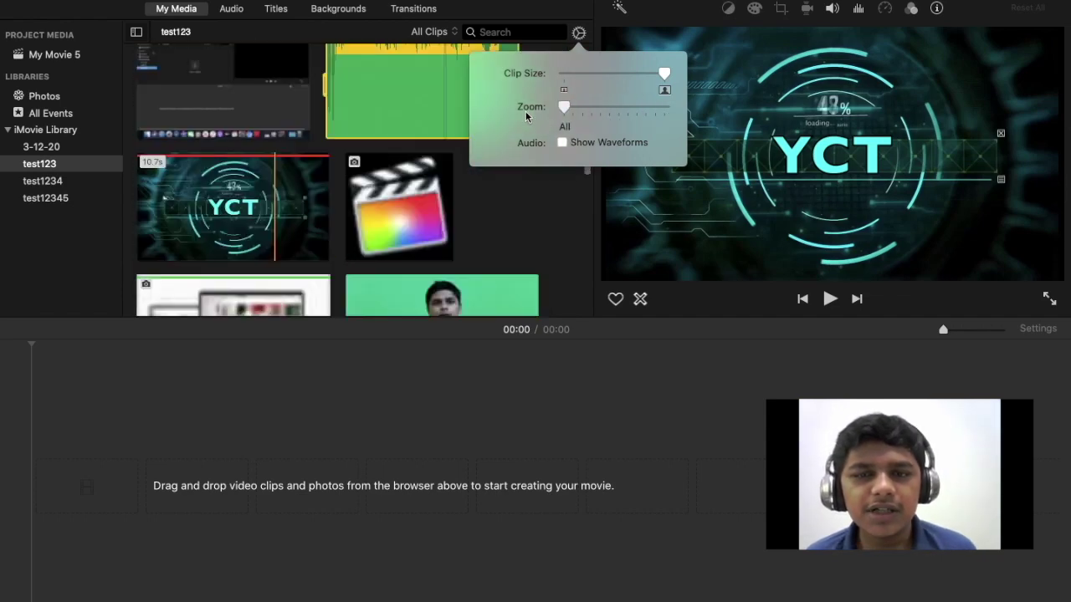
left_click(587, 74)
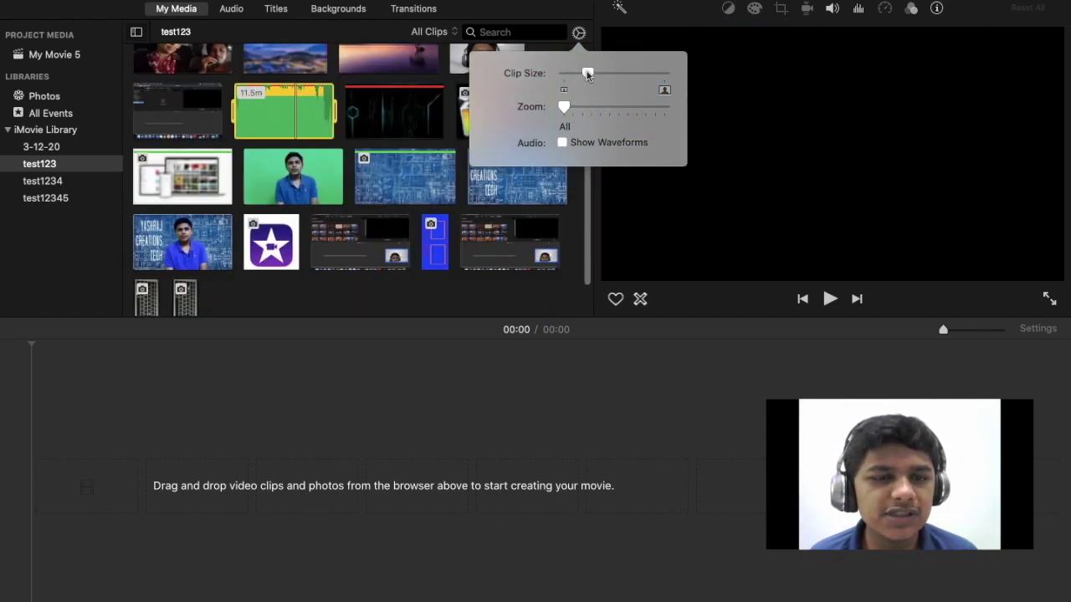
left_click(561, 143)
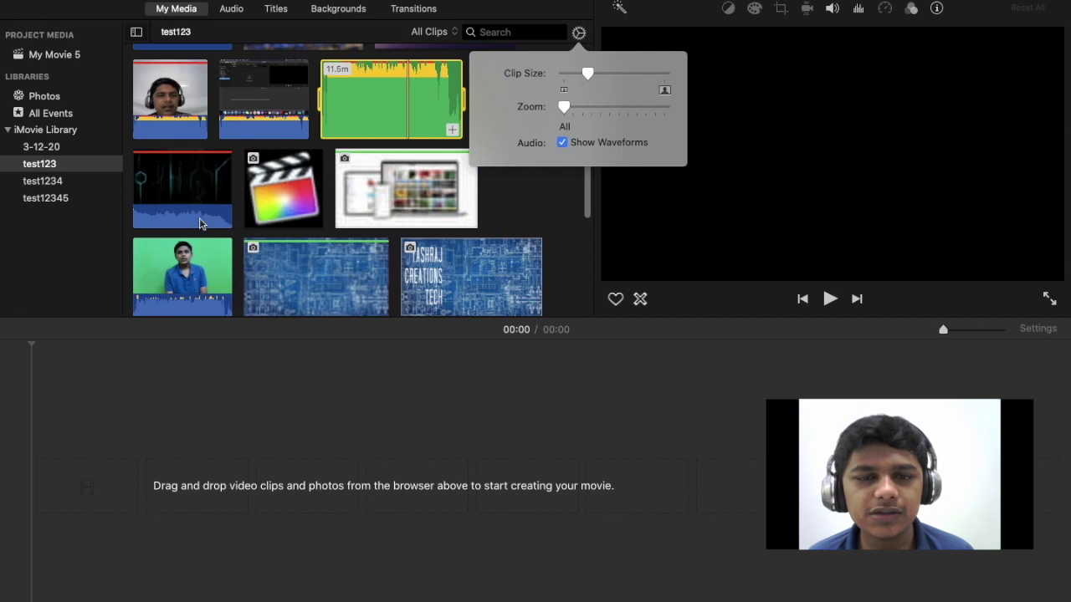
left_click(569, 74)
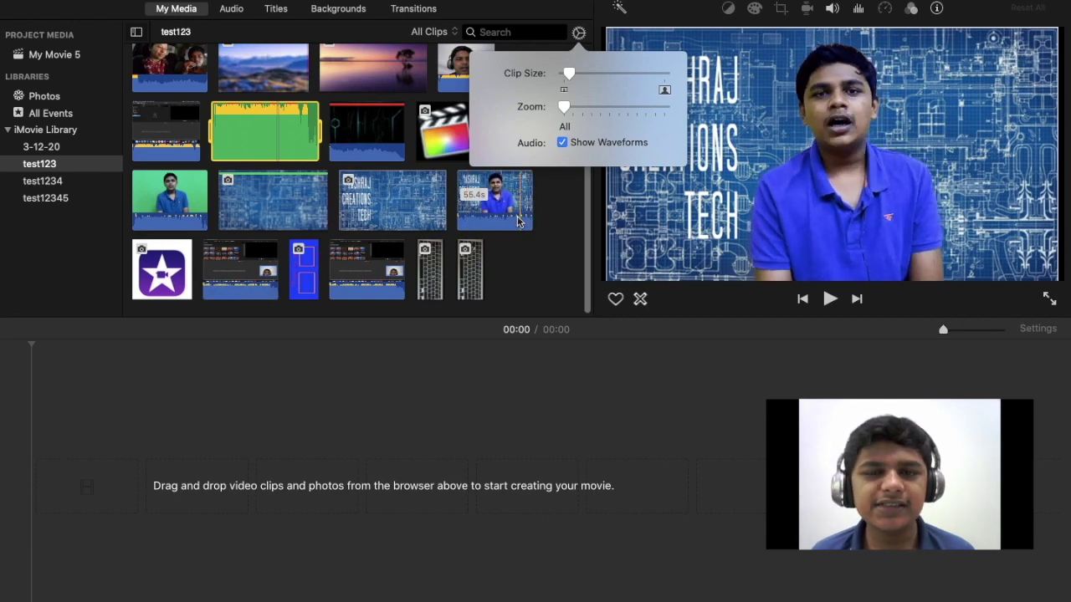
left_click(560, 189)
left_click(527, 218)
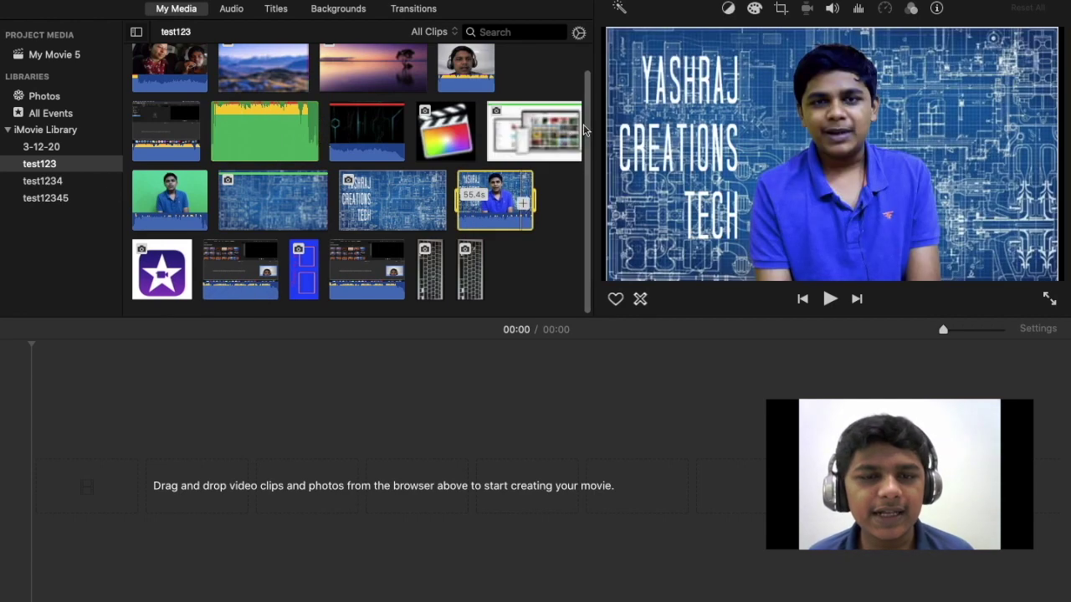
- Switch to the Topics list in the Pages document to check the next topic, and return to iMovie
key("ctrl+Up")
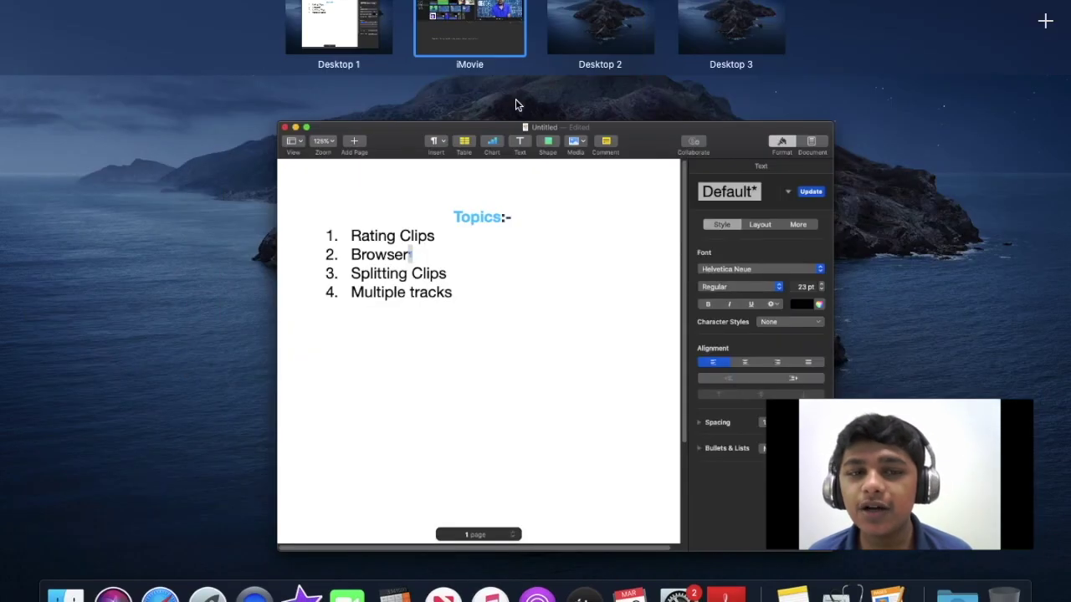
left_click(449, 259)
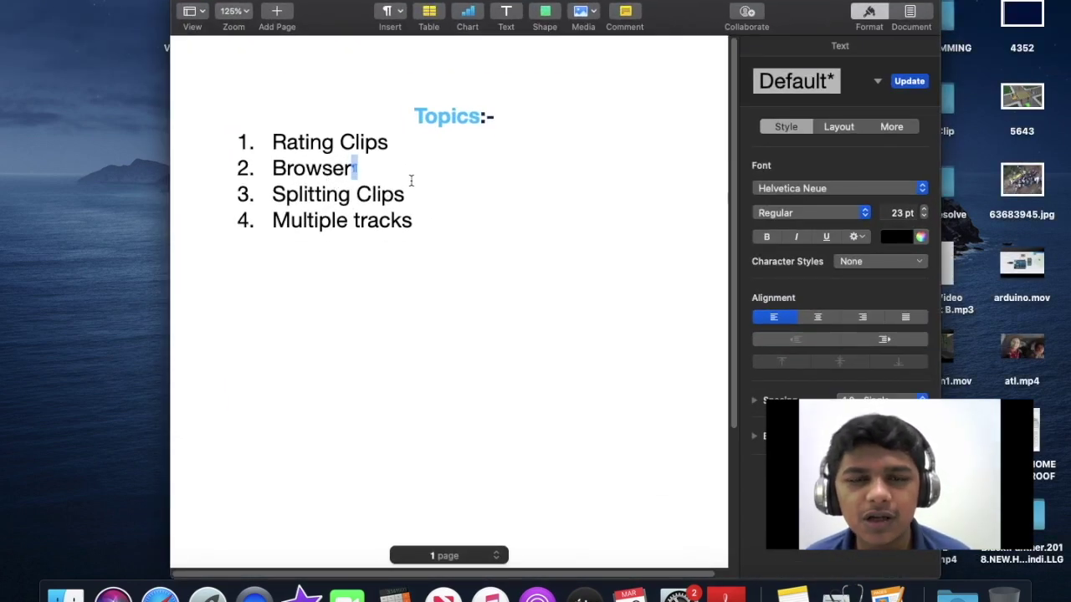
key("ctrl+Down")
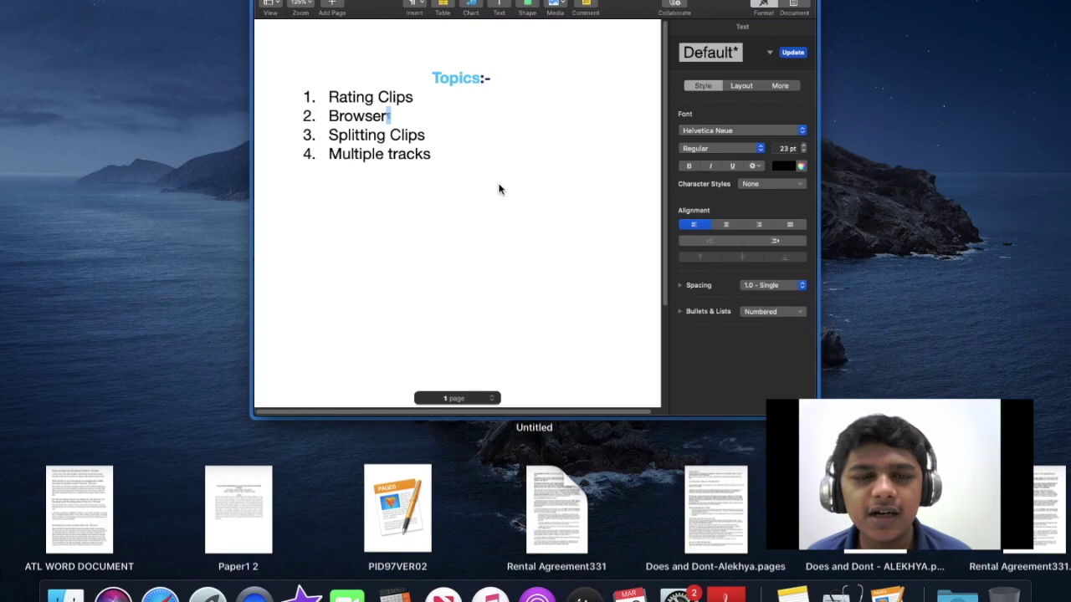
left_click(540, 273)
key("ctrl+Up")
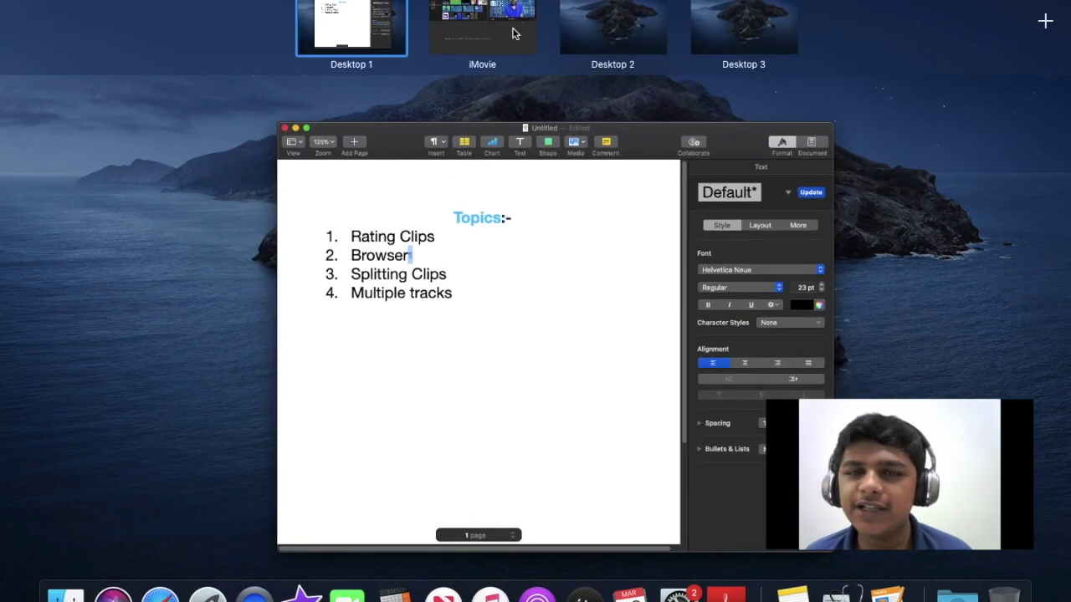
left_click(516, 28)
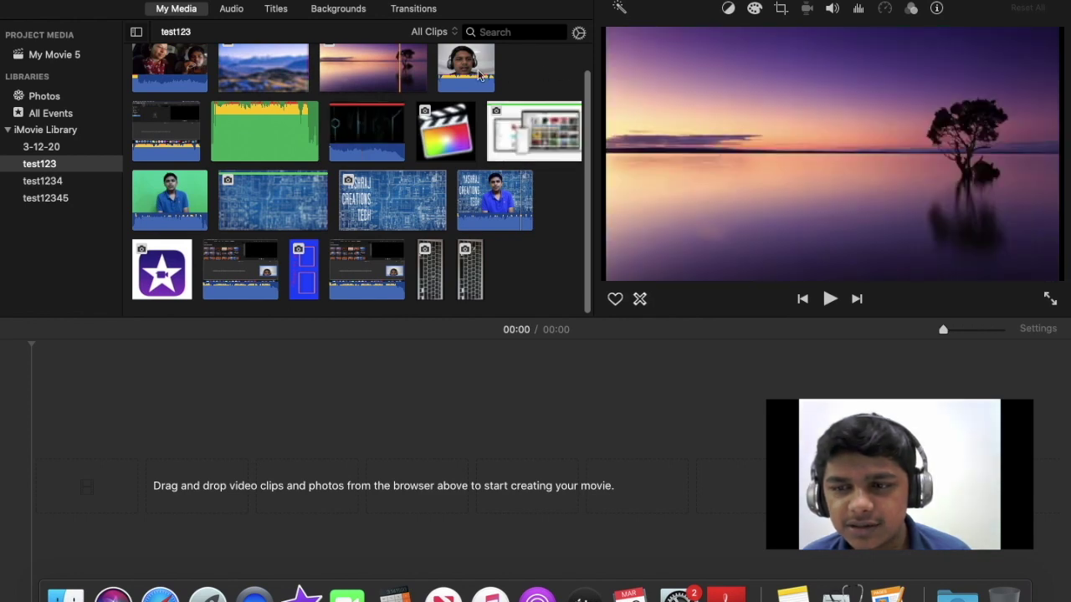
- Add the 10.6-minute headphones clip to the timeline, enlarge the timeline zoom, and place the playhead at 00:27
left_click_drag(466, 67, 167, 483)
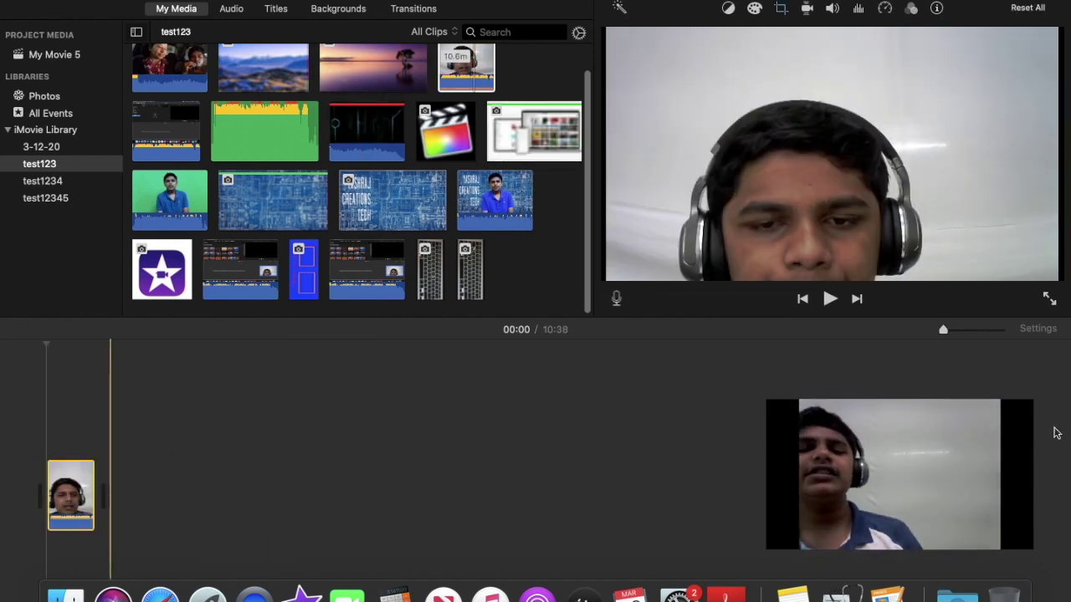
left_click_drag(943, 328, 972, 328)
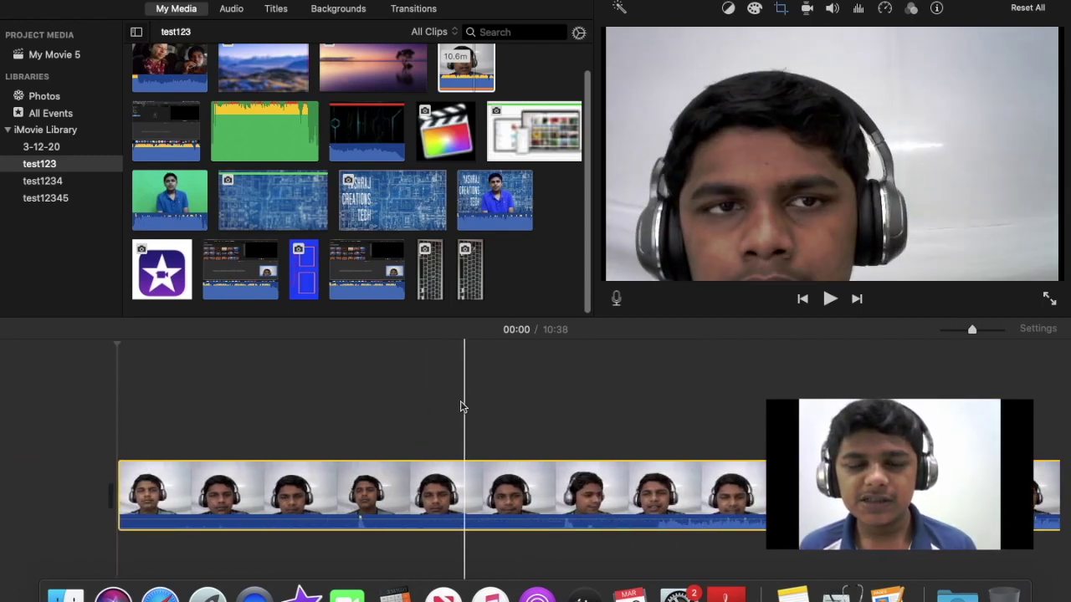
left_click(395, 402)
scroll(568, 395, "right", 5)
left_click(567, 394)
scroll(573, 400, "left", 5)
left_click_drag(481, 405, 451, 406)
left_click(452, 401)
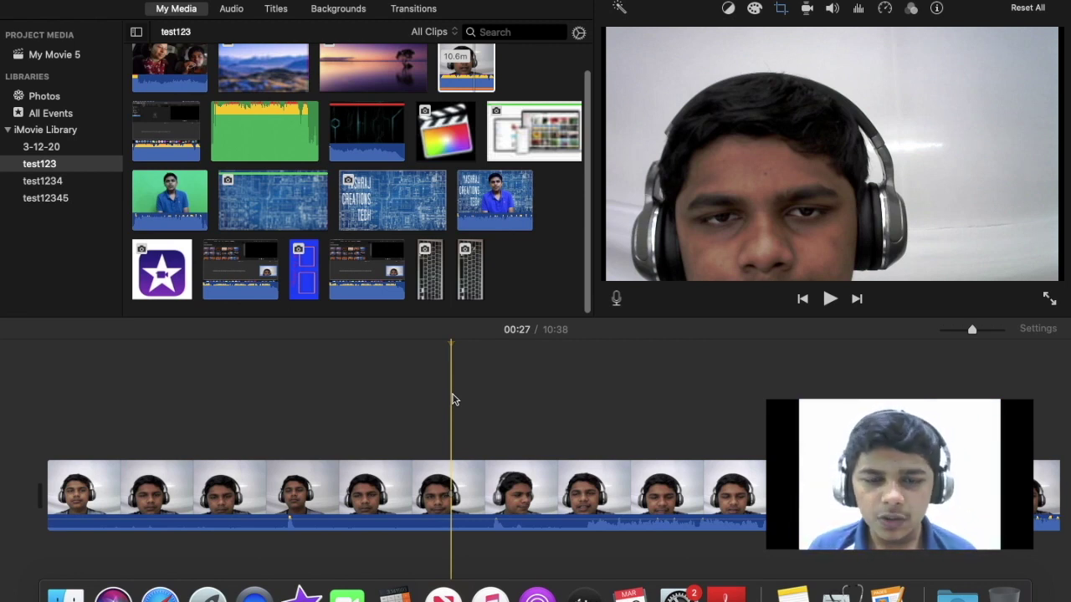
- Split the headphones clip at 00:27 and again at 00:43
right_click(453, 486)
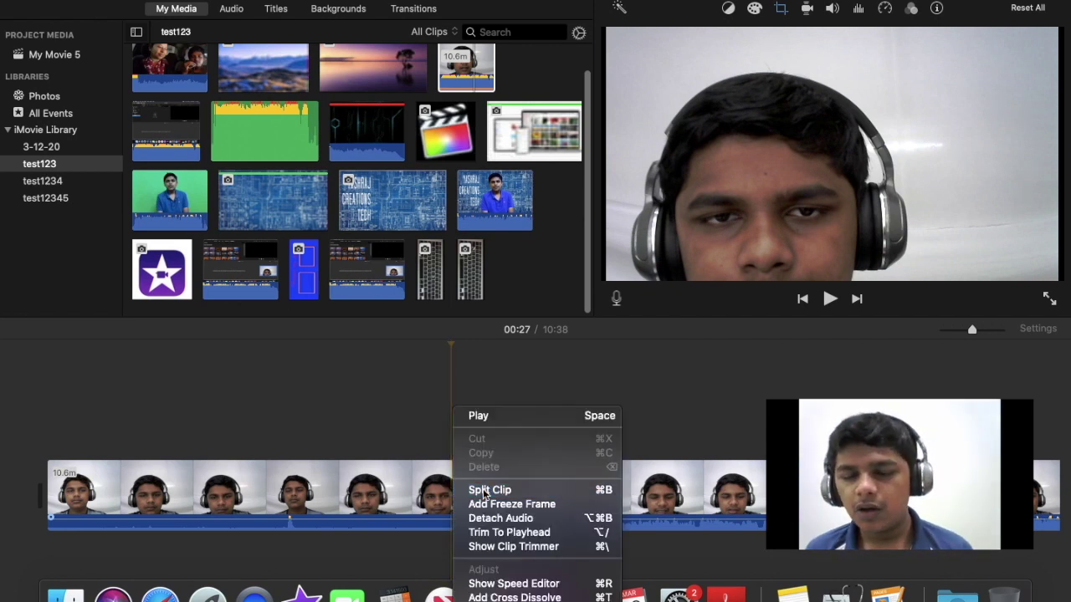
left_click(479, 489)
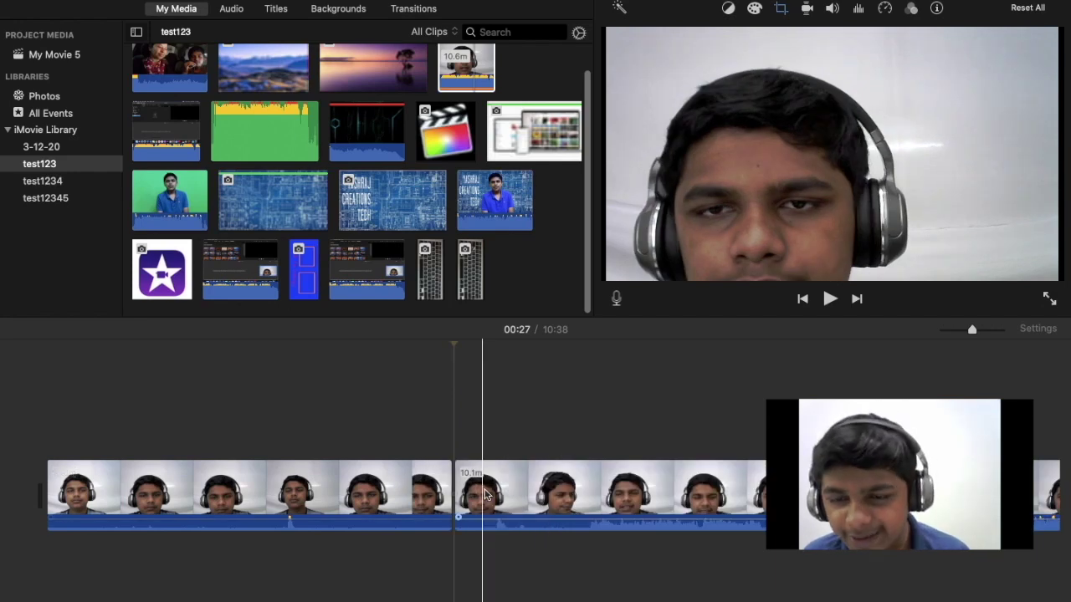
left_click(694, 493)
right_click(727, 495)
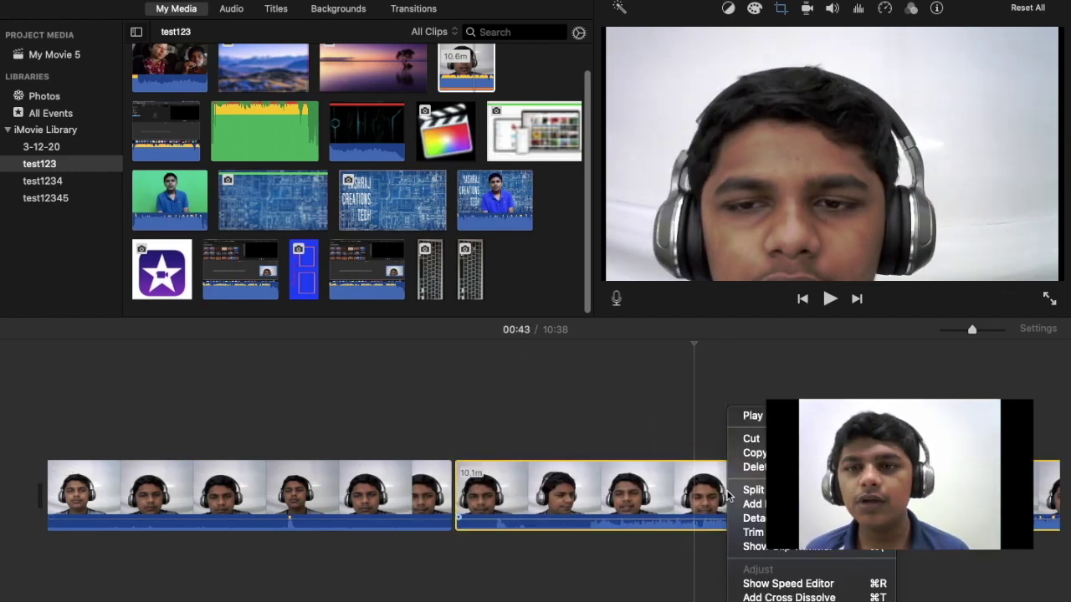
left_click(753, 489)
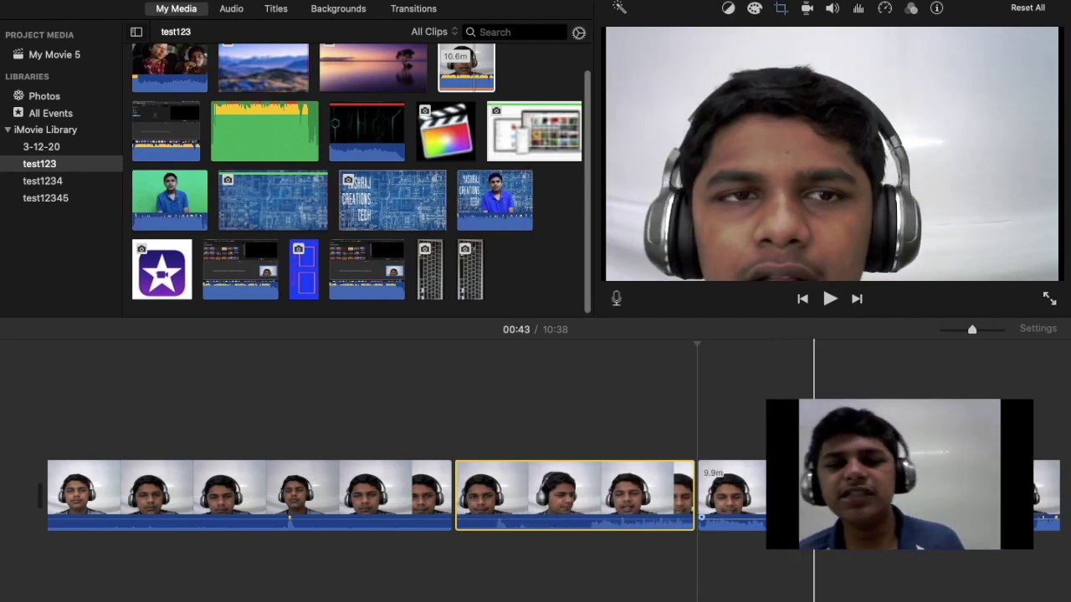
- Replace all the headphones clip pieces in the timeline with the 55.4 s blue-shirt clip, and place the playhead at 00:30
left_click_drag(879, 428, 254, 581)
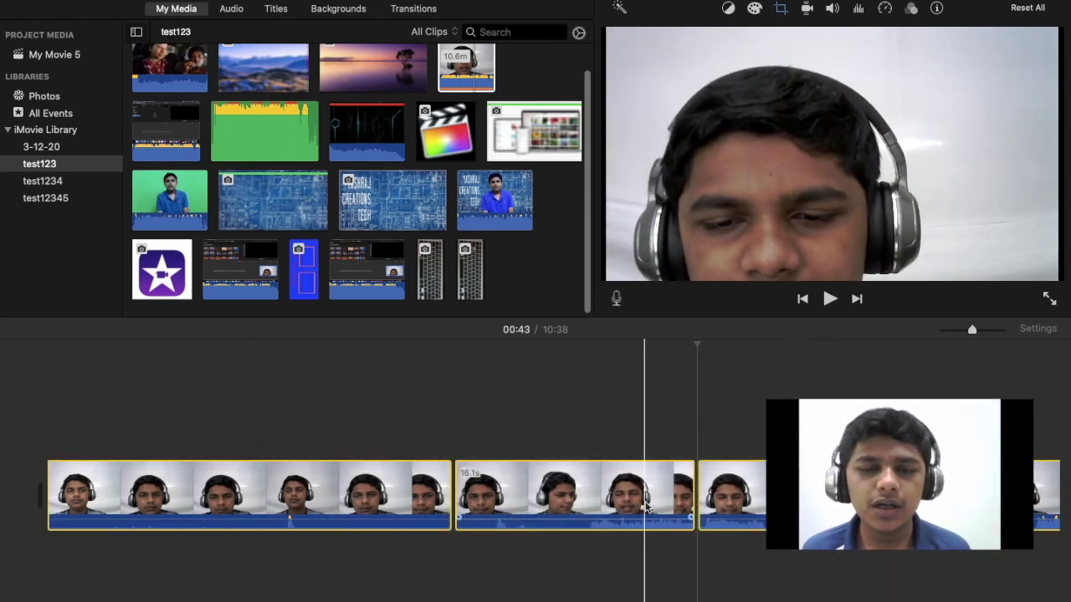
key("BackSpace")
left_click_drag(509, 172, 452, 468)
left_click(306, 456)
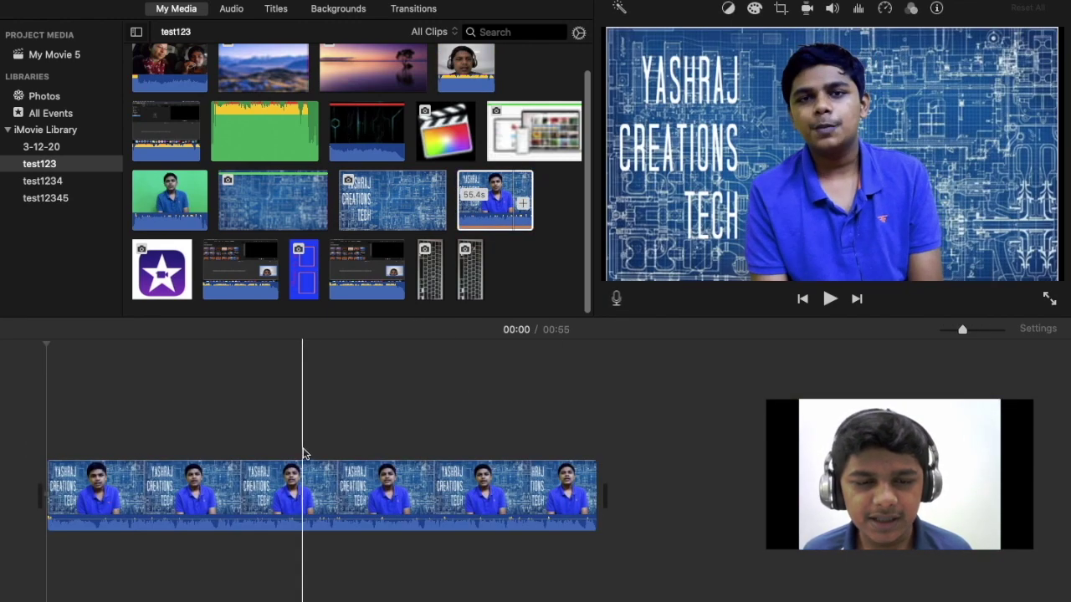
left_click(292, 444)
left_click(347, 475)
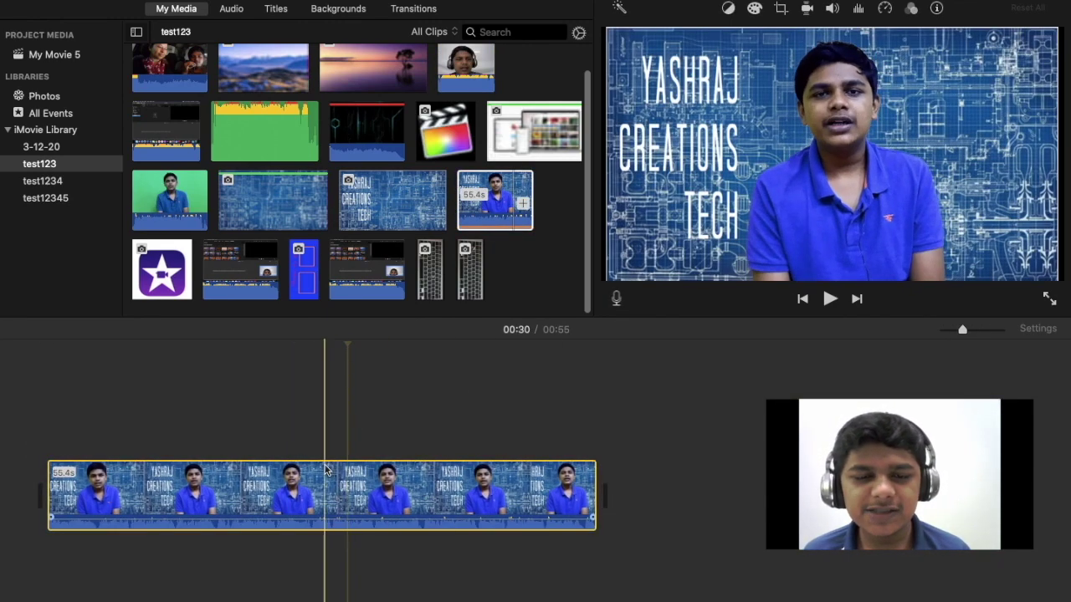
- Split the blue-shirt clip at 00:30 and delete the part after the split
right_click(348, 473)
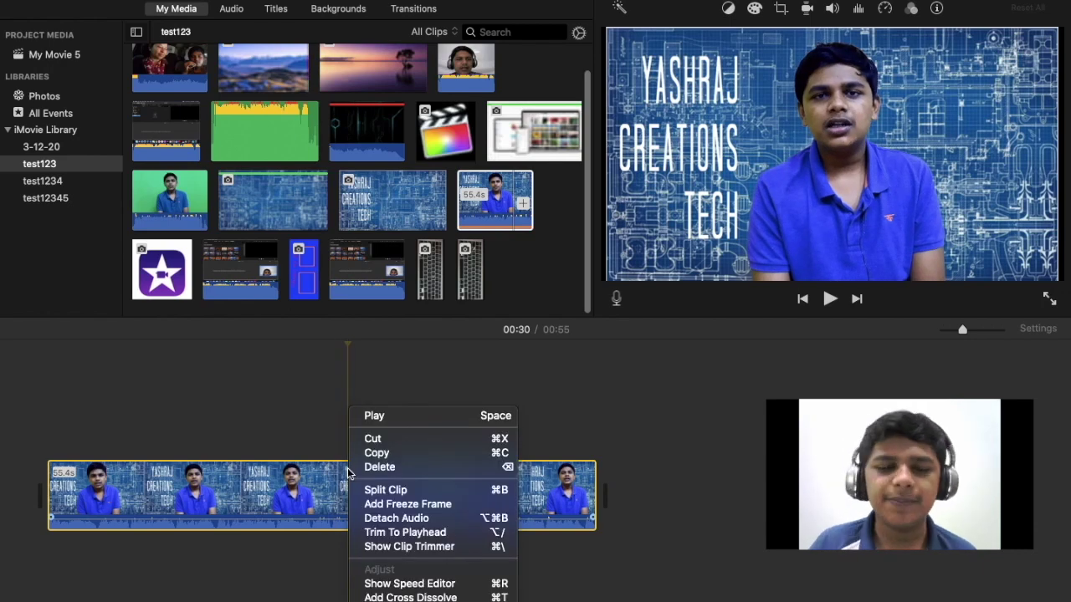
left_click(384, 489)
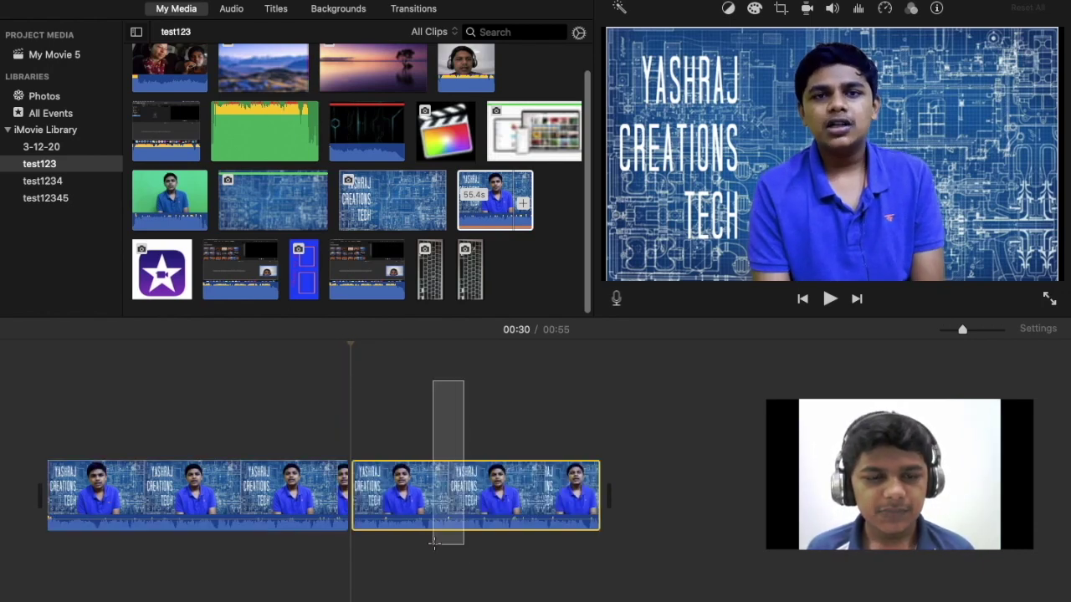
key("Delete")
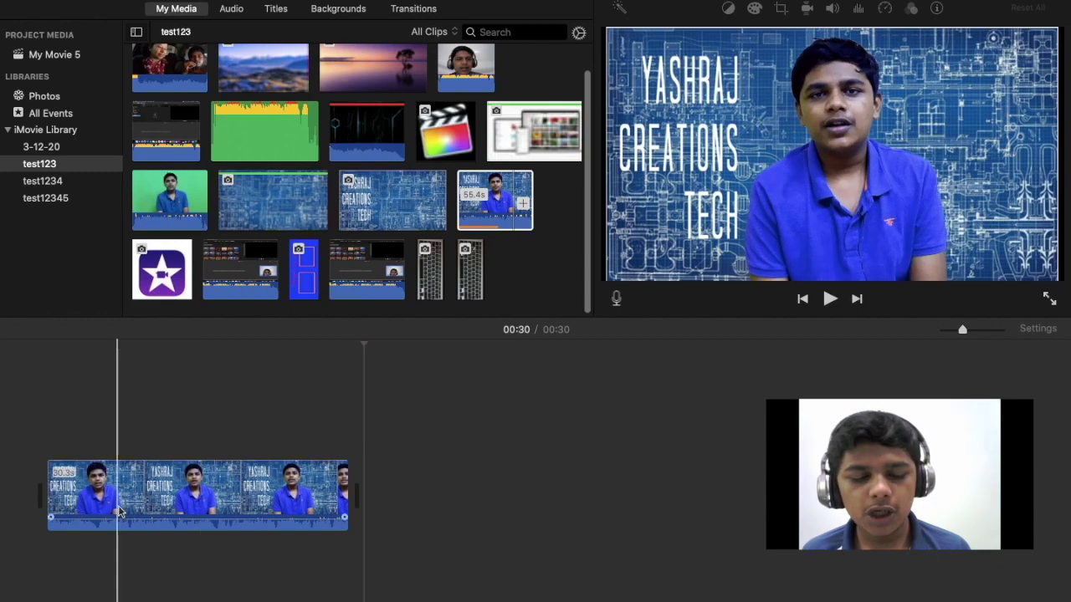
- Split the remaining blue-shirt clip at 00:16 and delete its second part
left_click(211, 519)
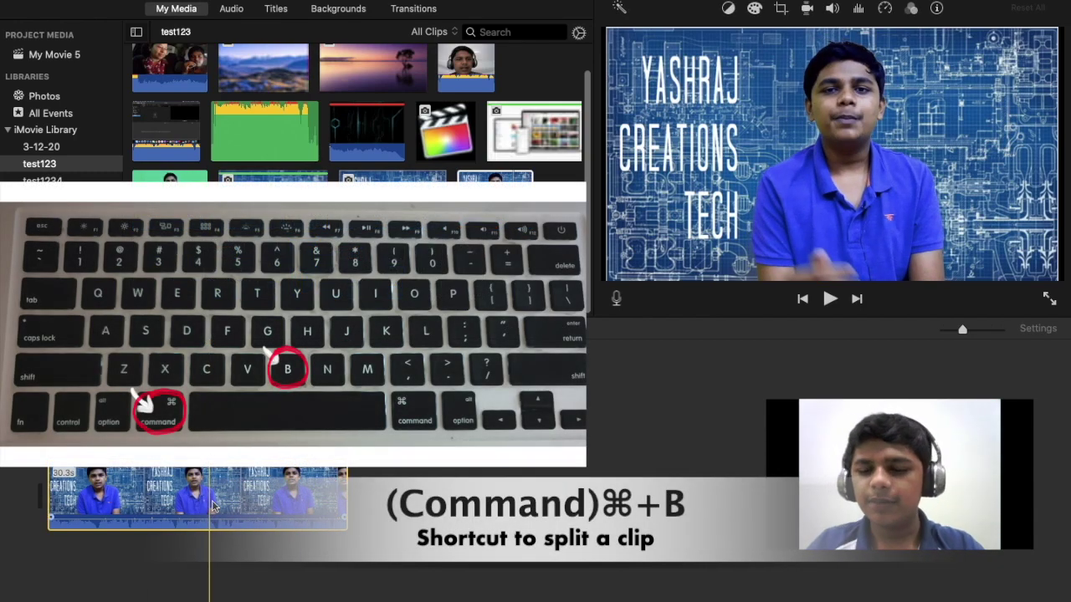
key("super+b")
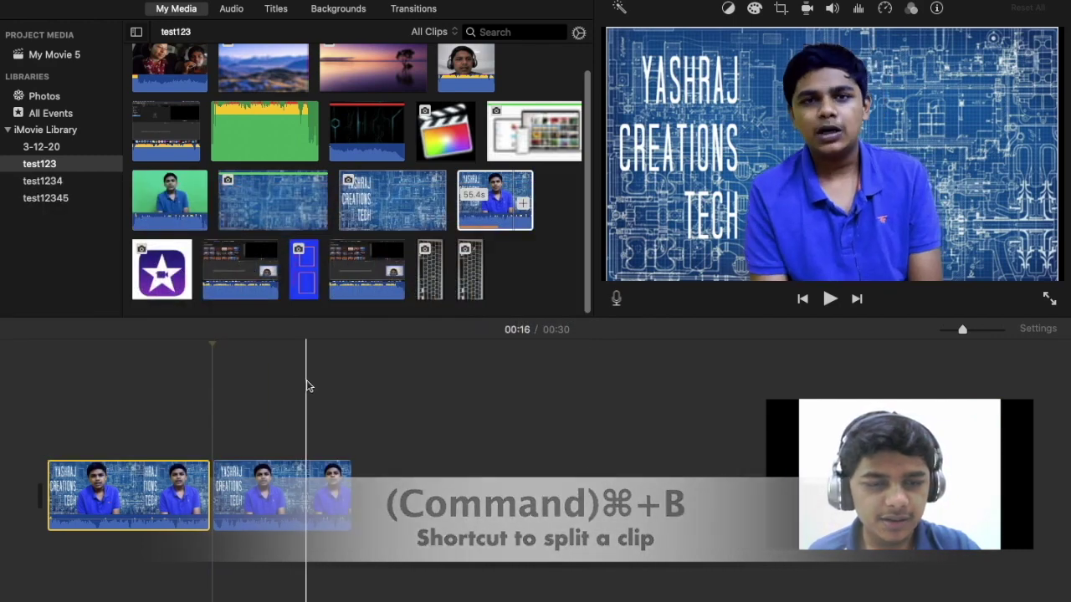
left_click(314, 495)
key("BackSpace")
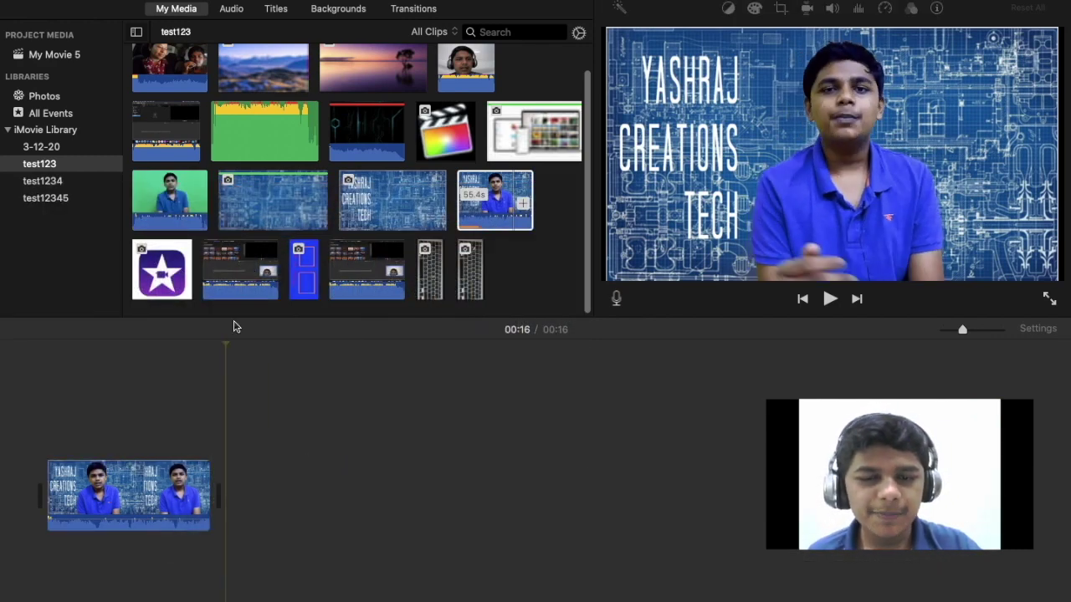
- Extend the end of the blue-shirt clip back to its full length, and split it at 00:19 and again a few seconds further on
left_click(175, 494)
left_click_drag(210, 485, 702, 507)
left_click(244, 440)
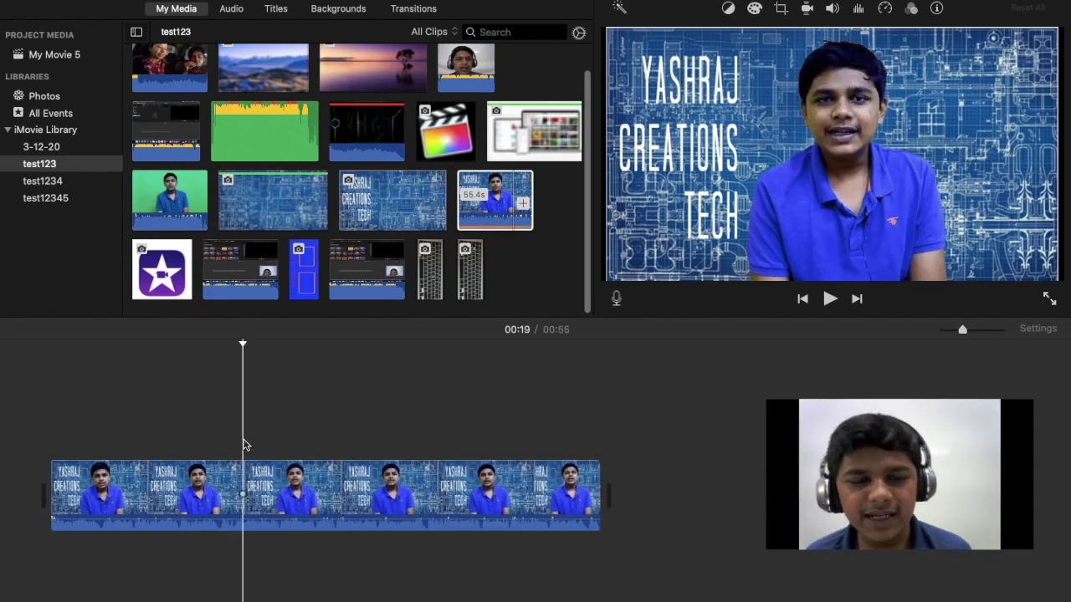
key("super+b")
left_click(287, 495)
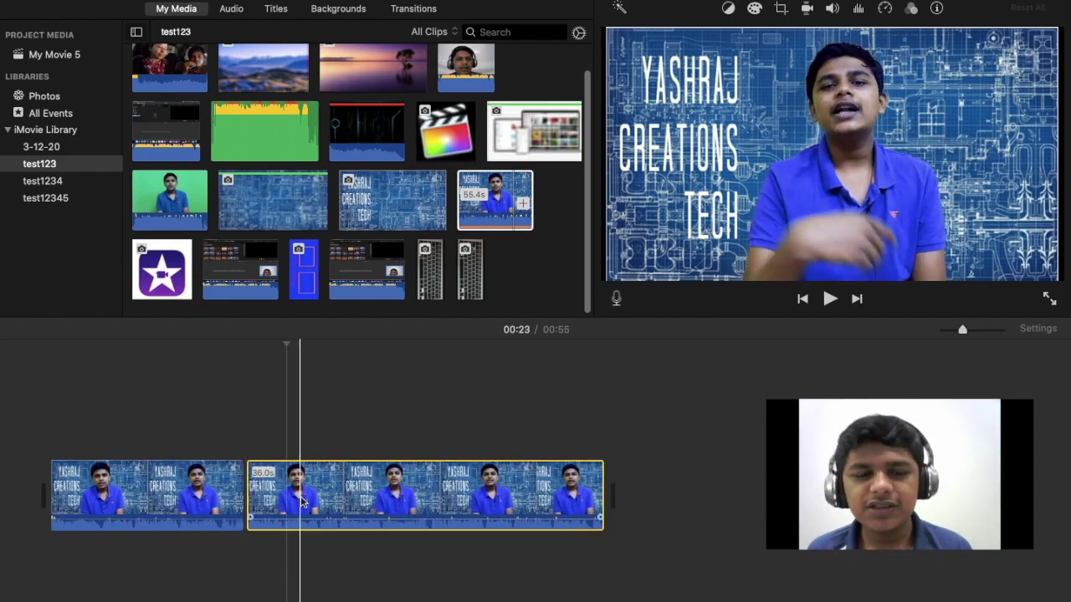
key("super+b")
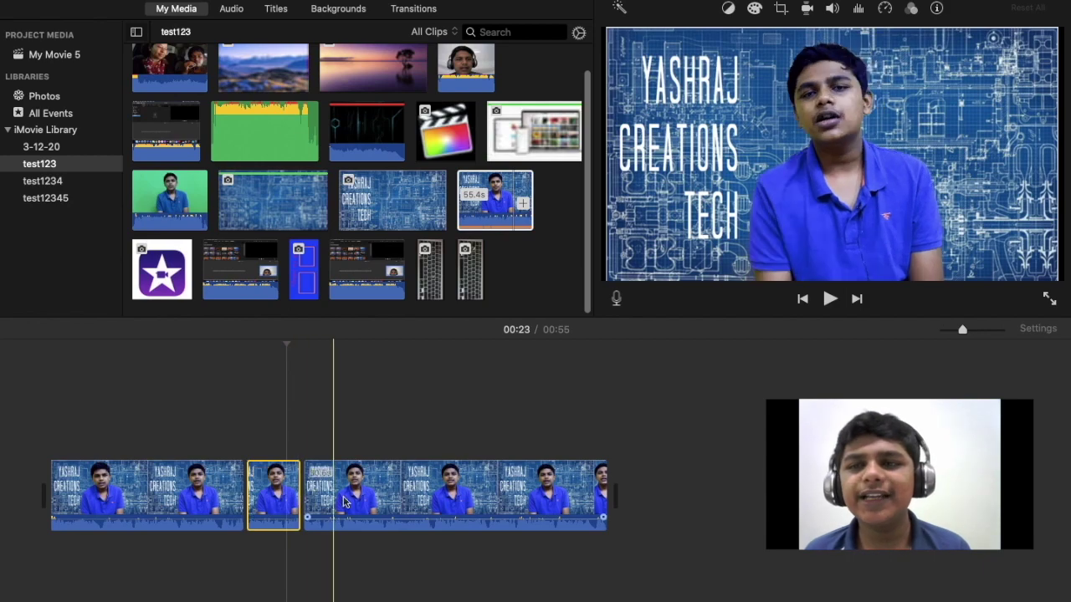
- Delete all three pieces of the blue-shirt clip from the timeline
left_click_drag(237, 430, 631, 596)
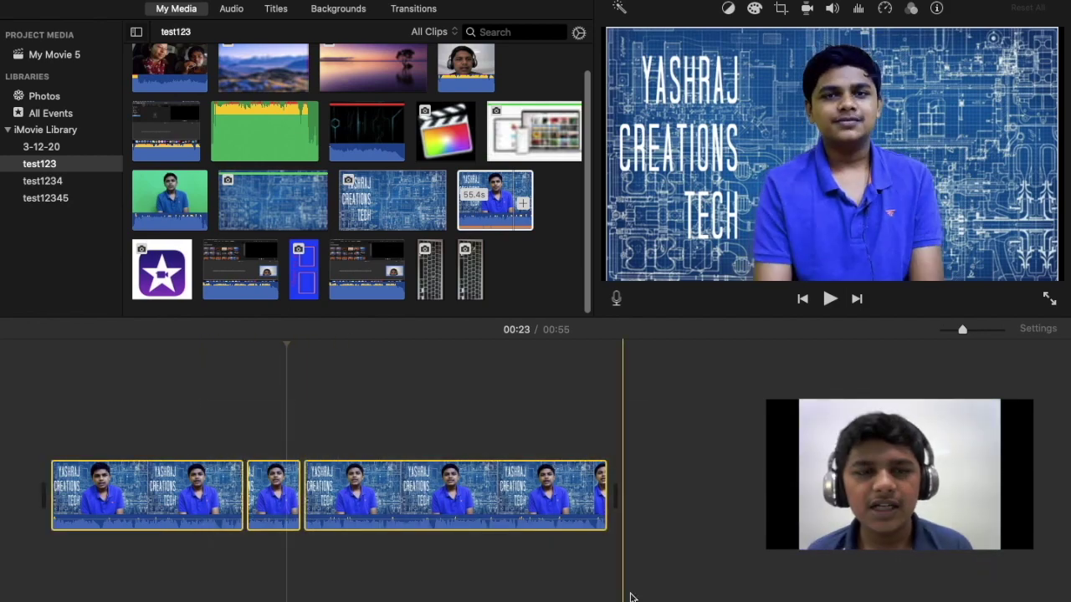
key("Delete")
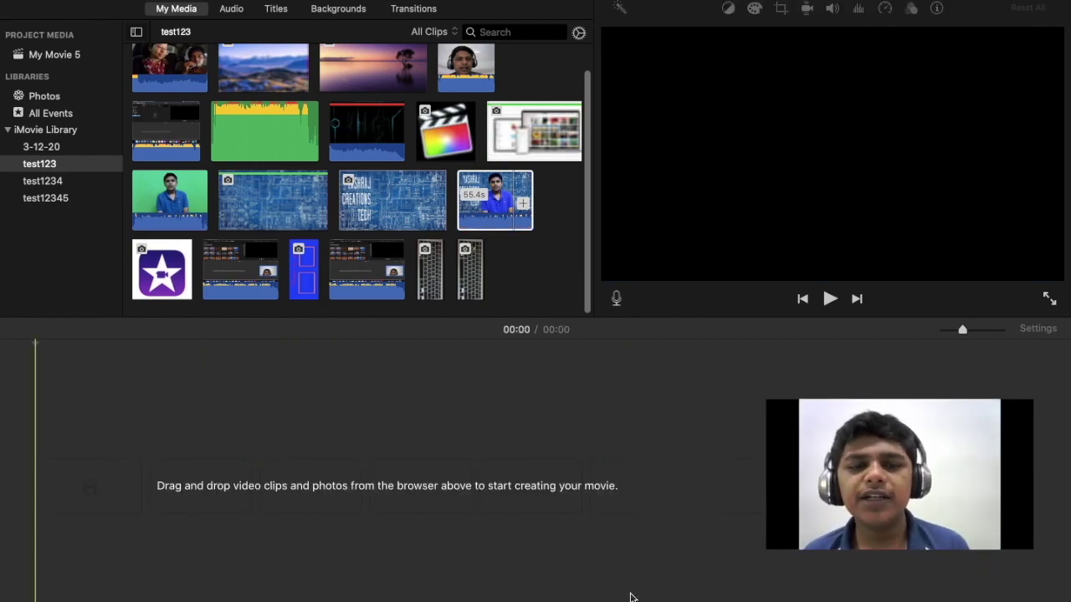
- Check the Multiple tracks topic in the Pages document, and return to iMovie to select the 55.4 s blue-shirt clip in the browser
key("ctrl+Left")
left_click(328, 234)
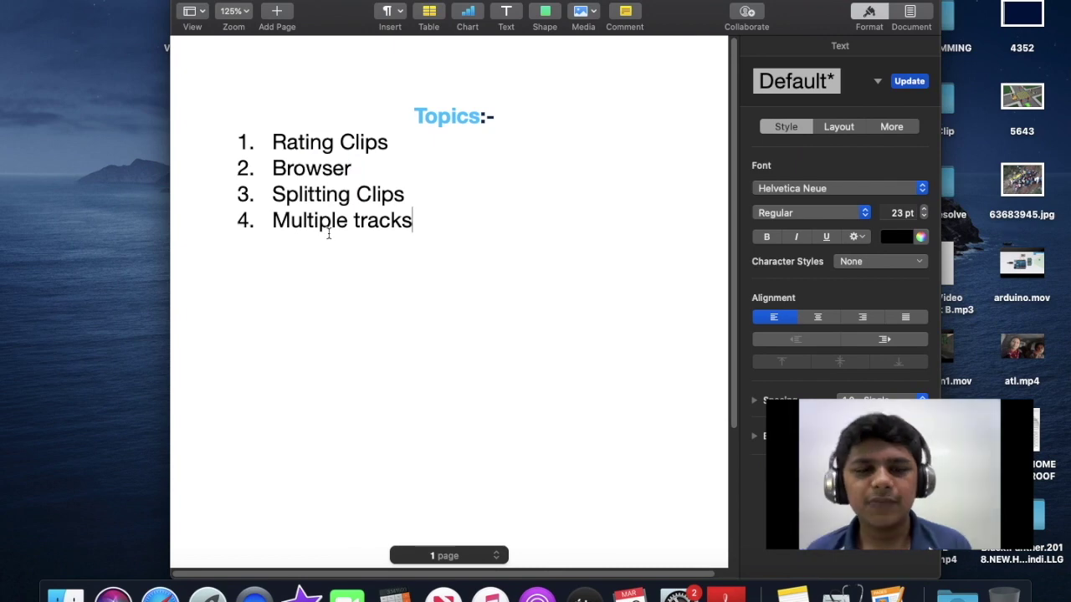
left_click(343, 215)
double_click(335, 221)
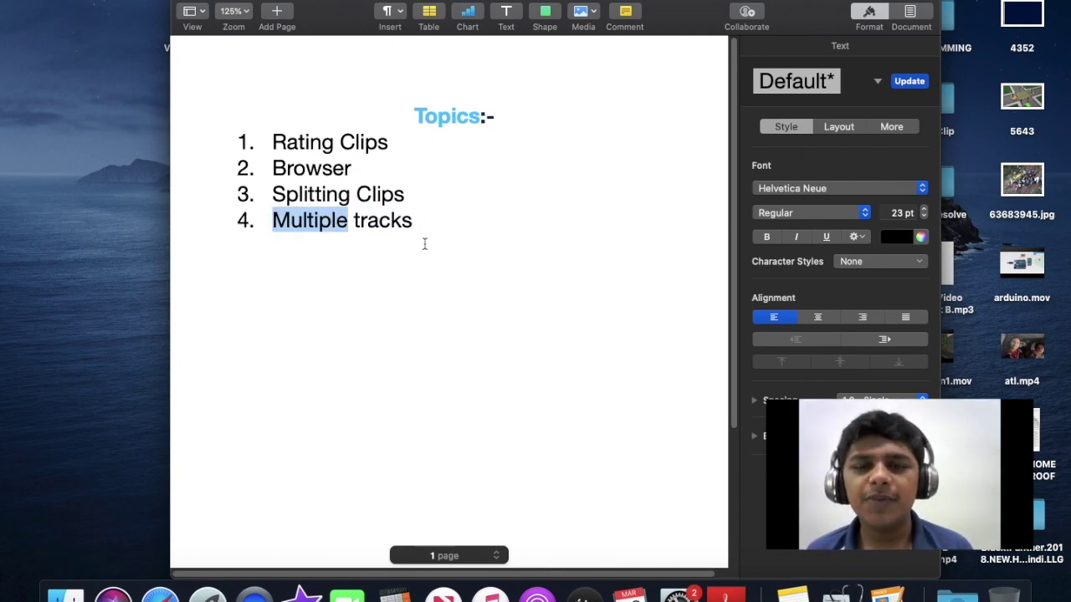
key("super+Tab")
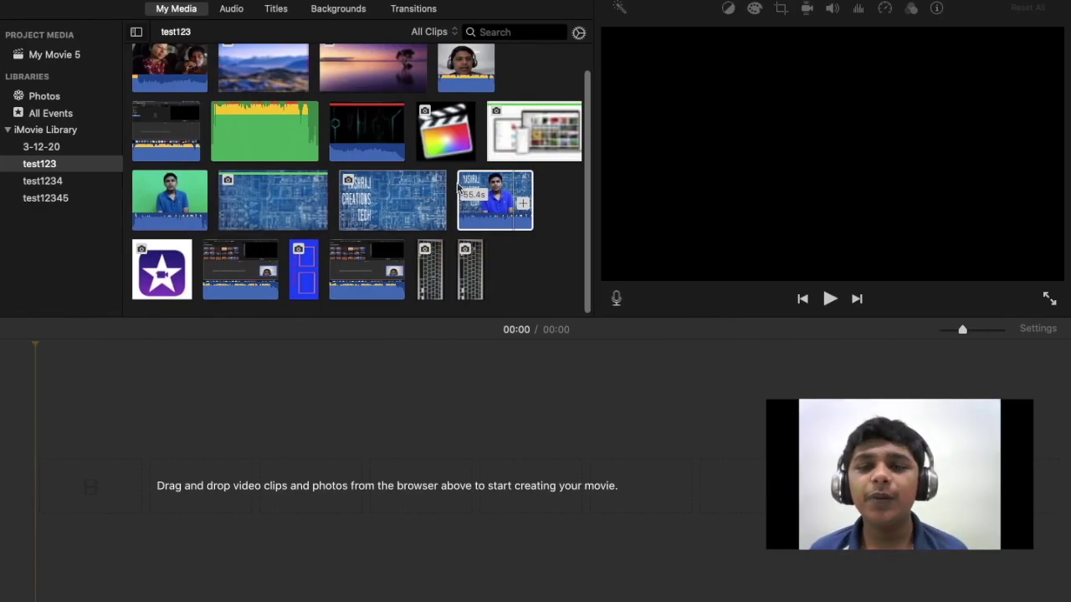
left_click(459, 189)
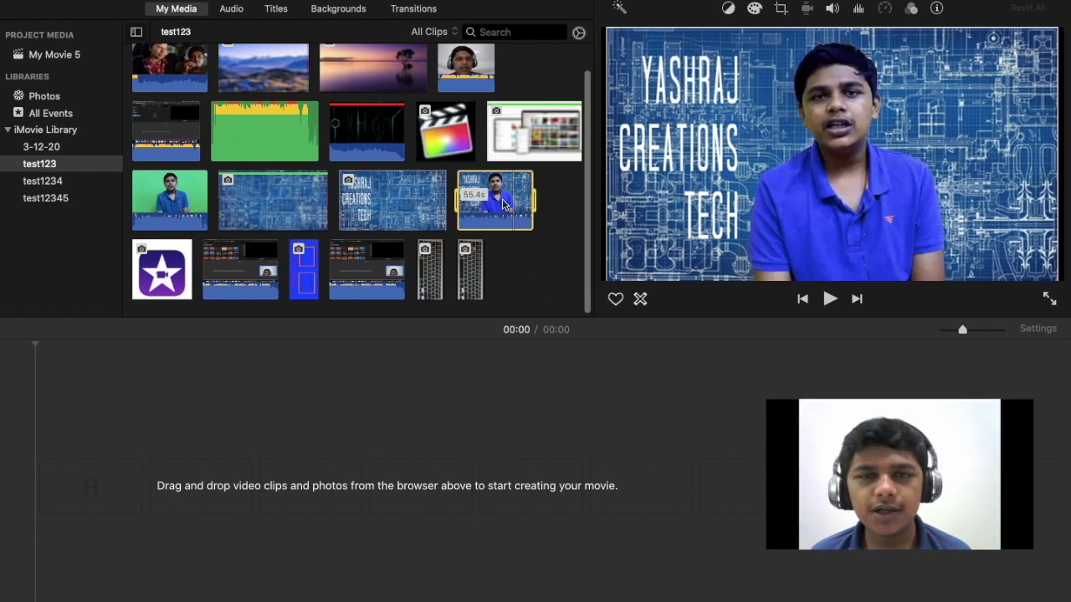
- Add the 55.4 s blue-shirt clip to the empty timeline and place the Apple devices image above it as a cutaway
left_click_drag(502, 203, 242, 516)
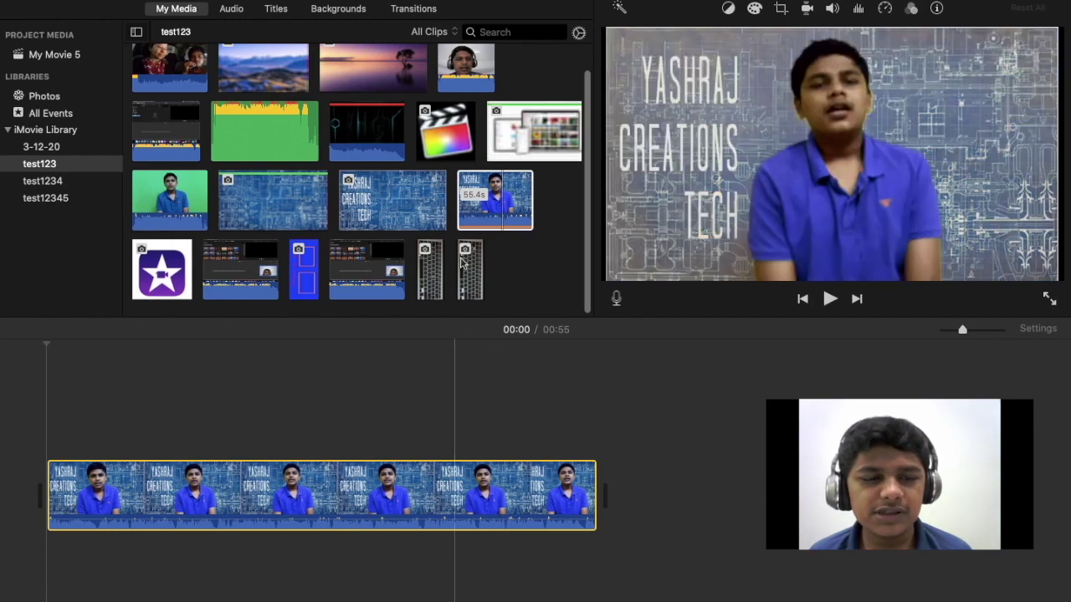
left_click_drag(537, 132, 383, 438)
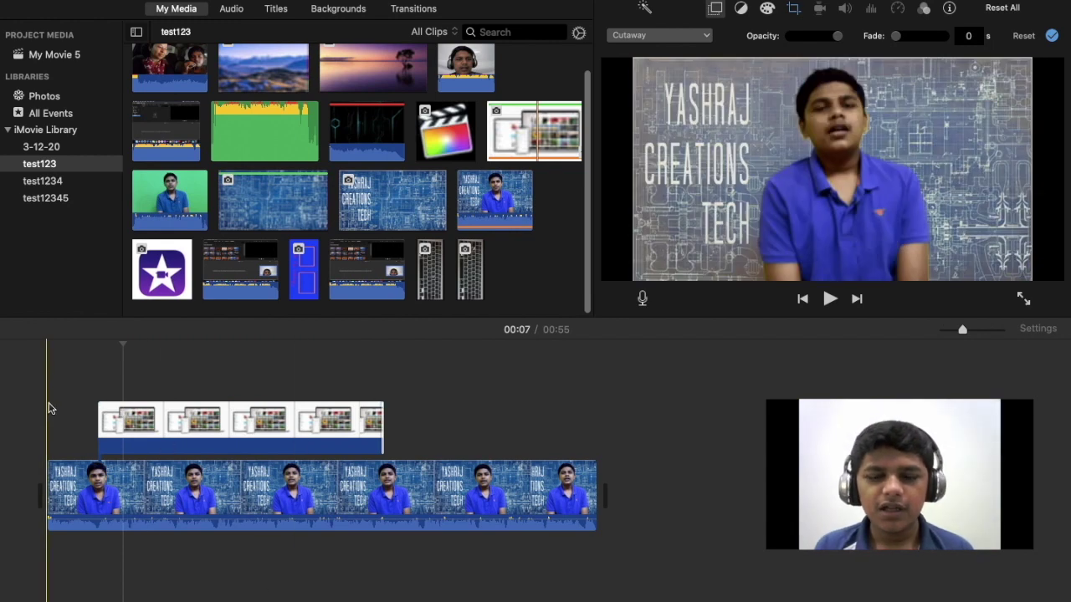
- Play the timeline from the start to preview how the devices image covers the blue-shirt clip, and stop playback
left_click(47, 408)
key("space")
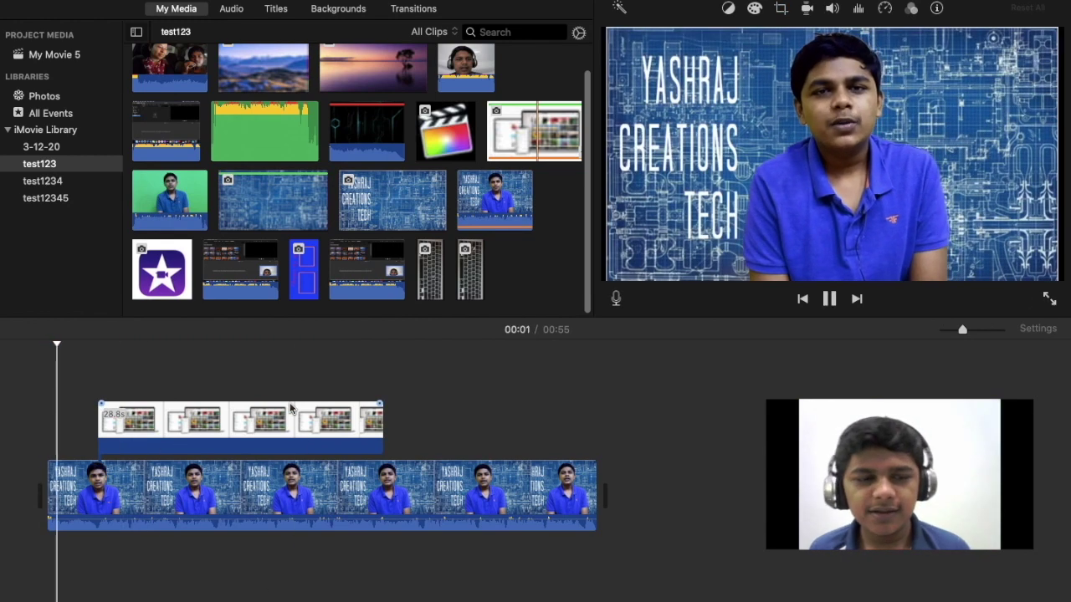
key("F11")
key("F11")
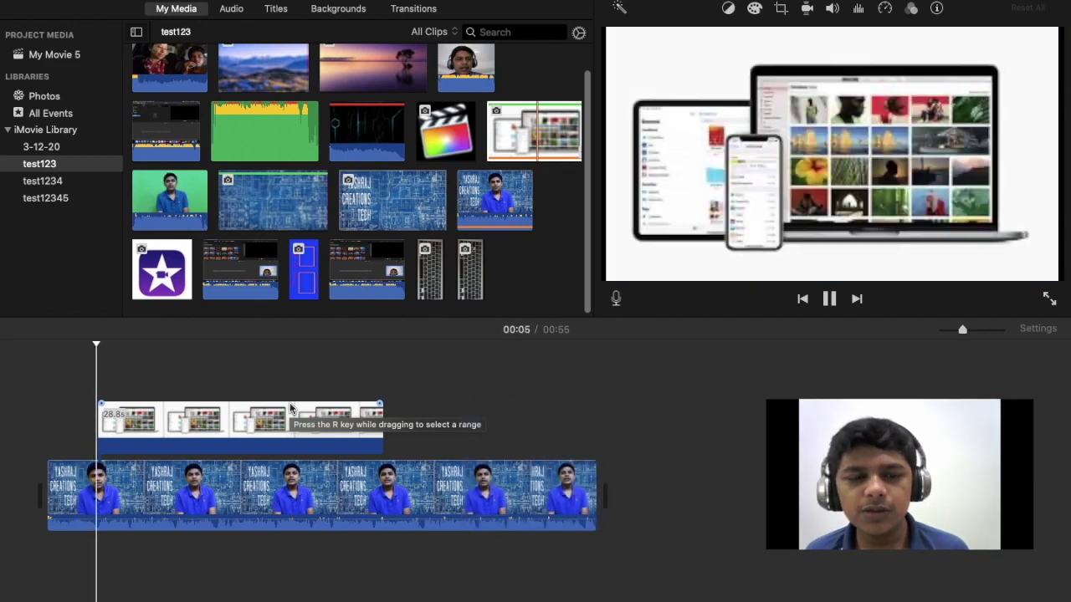
key("space")
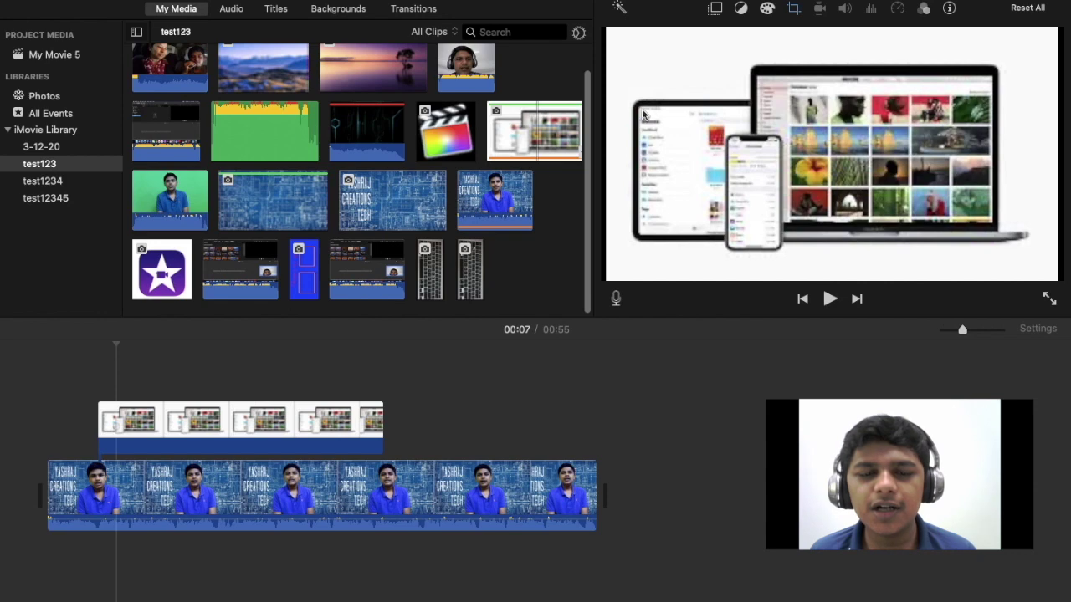
- Select both the devices image and the blue-shirt clip in the timeline and delete them
left_click(344, 439)
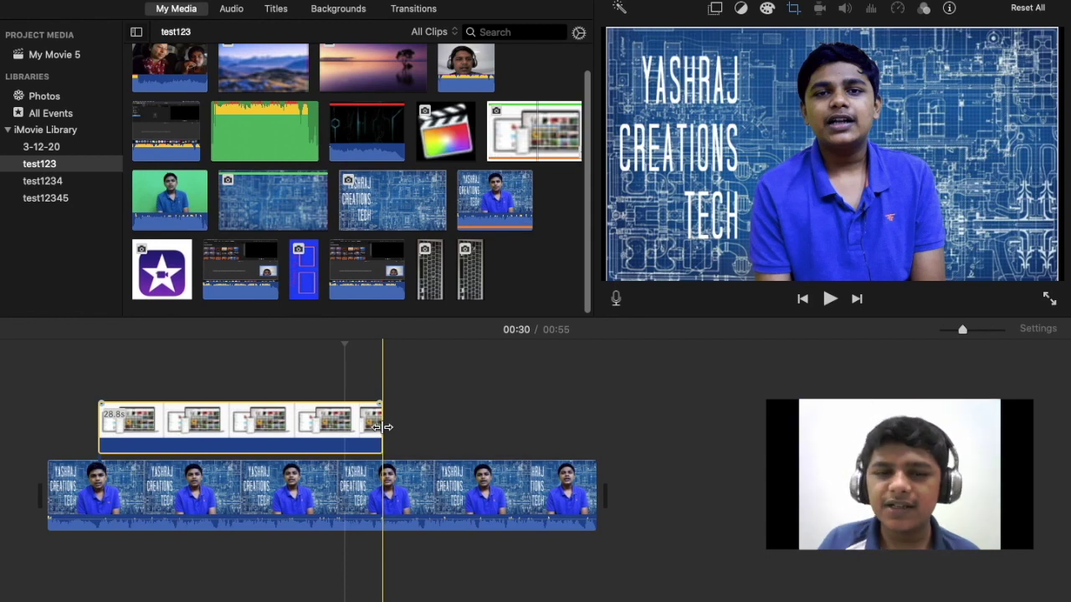
left_click_drag(278, 368, 443, 537)
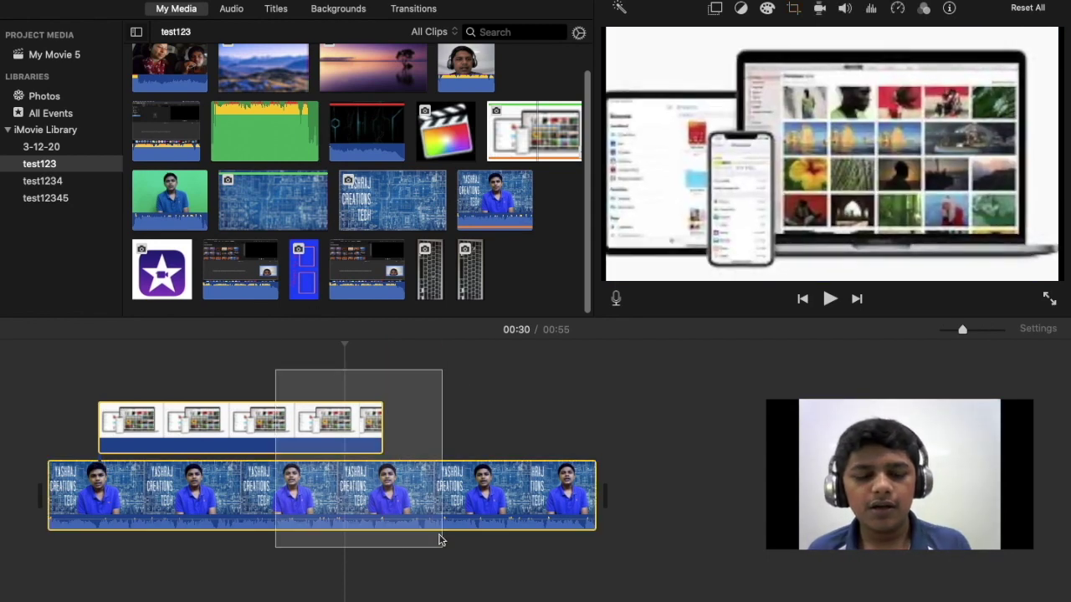
key("Delete")
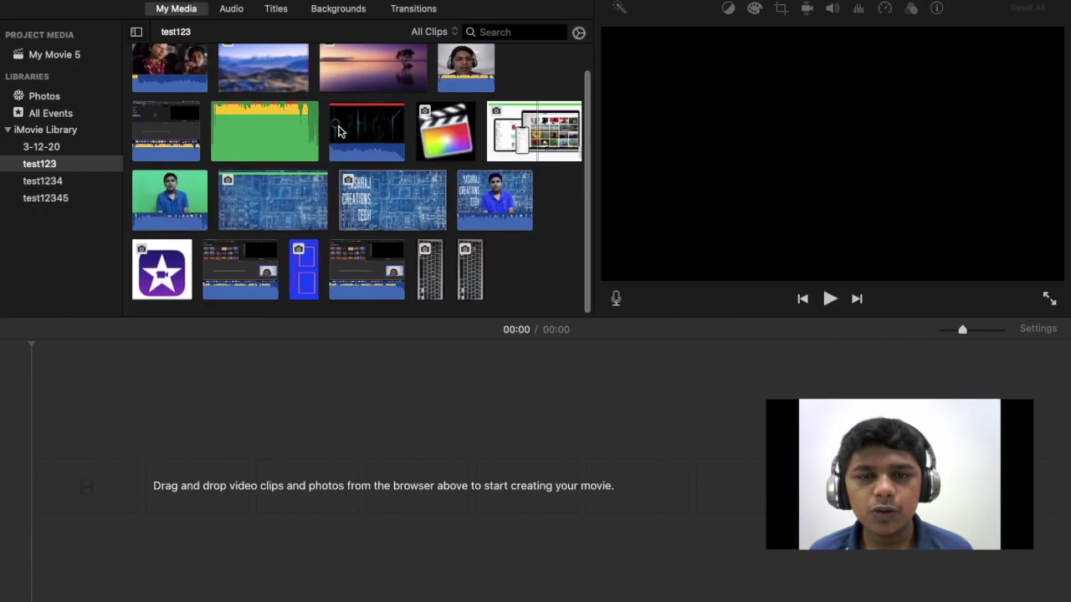
- Add the green-screen clip to the timeline, overlay the blue-shirt clip from its start, and place the playhead at 00:27
left_click_drag(169, 201, 149, 493)
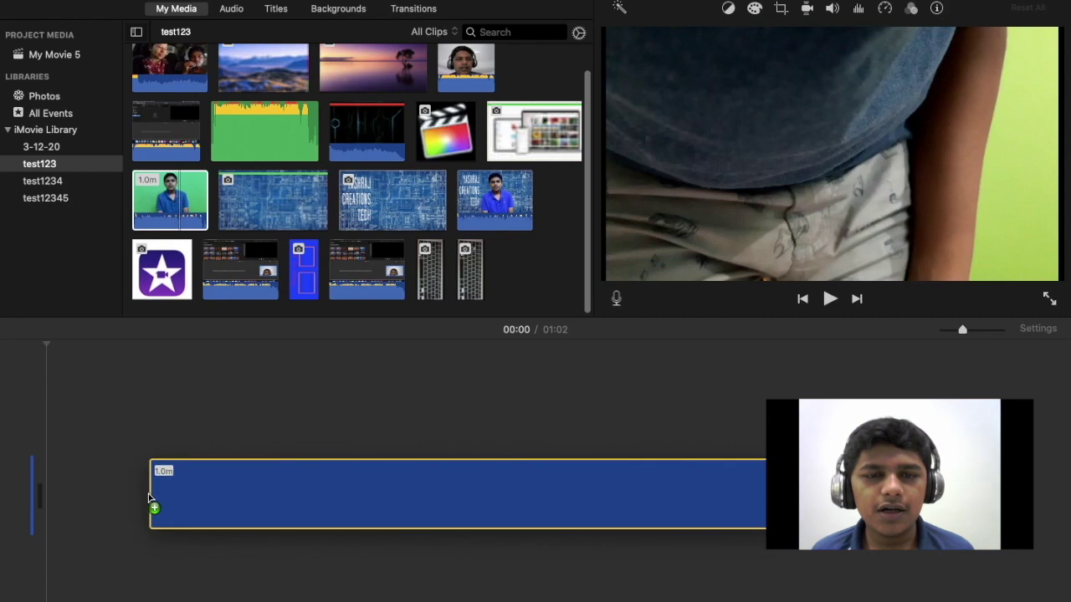
left_click_drag(525, 120, 538, 145)
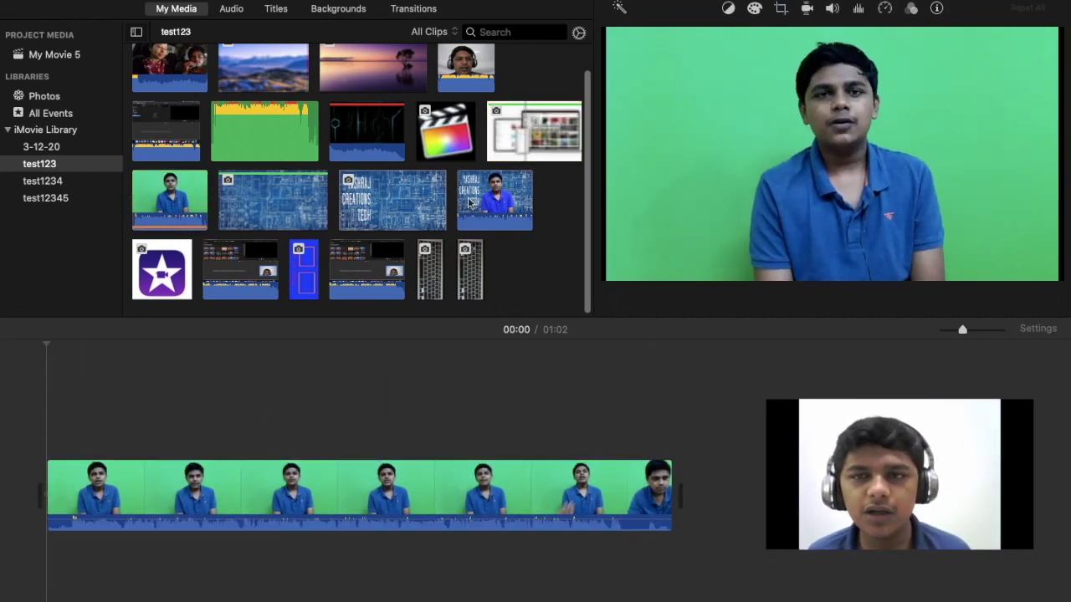
left_click_drag(469, 203, 50, 398)
left_click(321, 427)
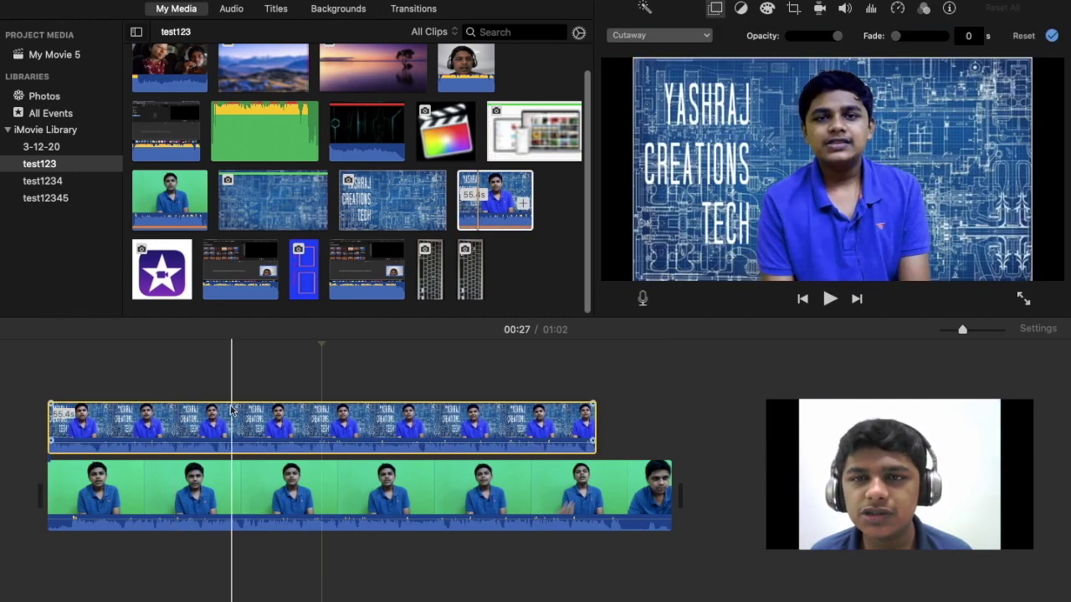
- Change the video overlay setting of the upper blue-shirt clip from Cutaway to Picture in Picture
left_click(695, 37)
left_click(695, 35)
left_click(696, 52)
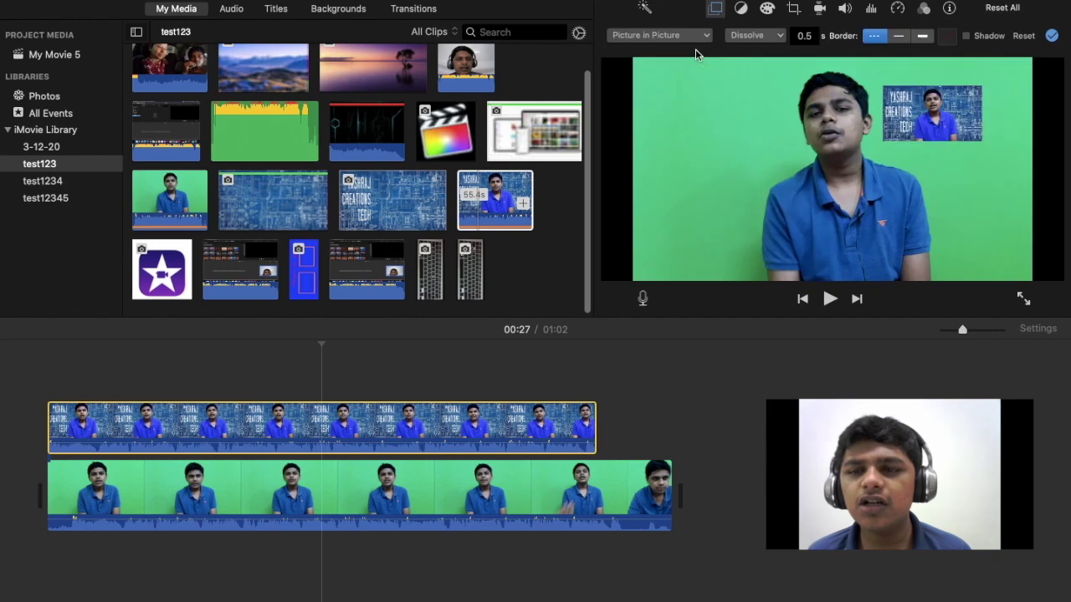
- Enlarge and reposition the blue-shirt inset until it covers nearly the whole frame over the green-screen clip
left_click_drag(924, 99, 1032, 281)
left_click_drag(816, 202, 816, 123)
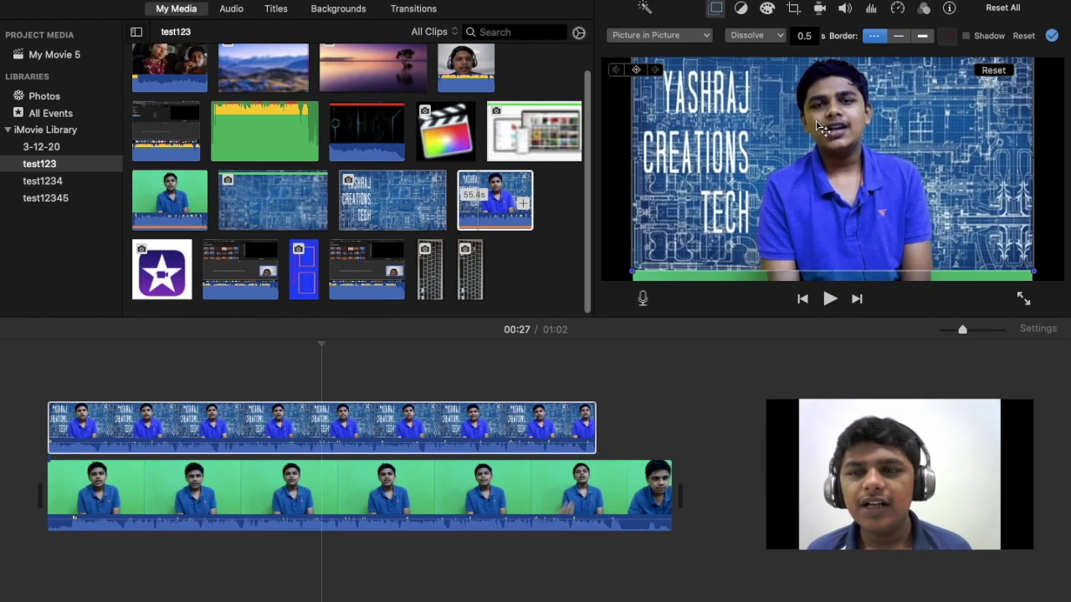
left_click_drag(1034, 276, 1036, 301)
left_click_drag(852, 193, 837, 180)
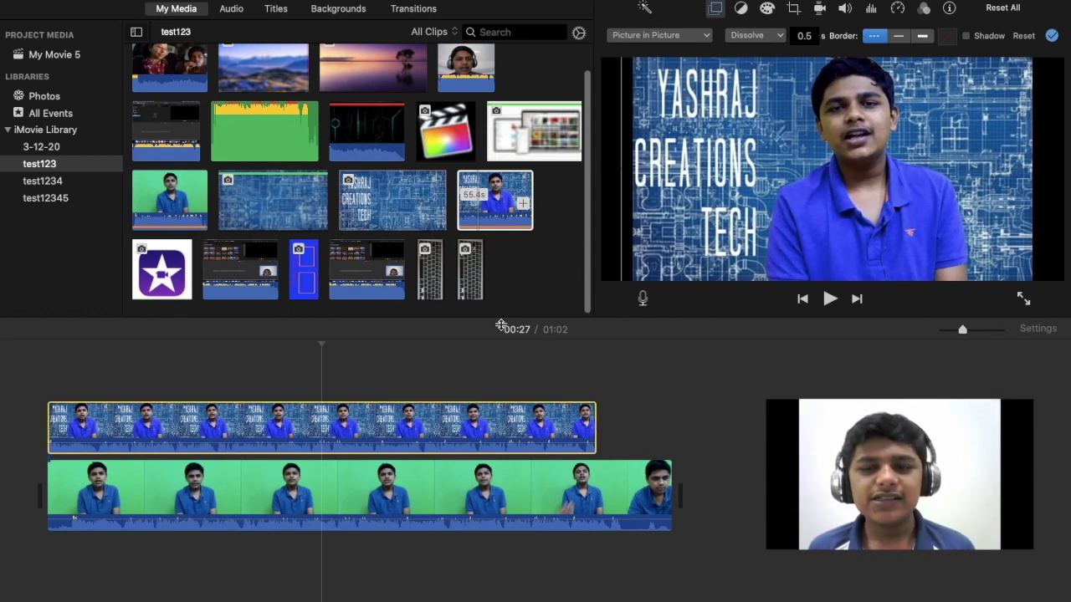
- Delete both stacked clips from the timeline and add the 55.4 s blue-shirt clip back on its own
mouse_move(67, 2)
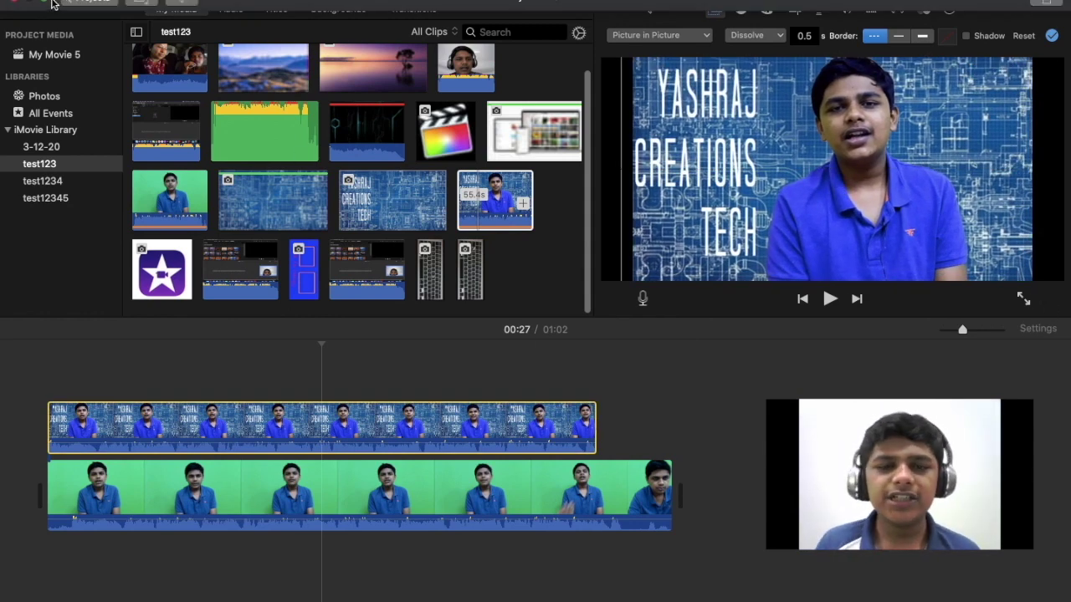
left_click_drag(804, 379, 63, 543)
key("Delete")
left_click_drag(469, 212, 209, 443)
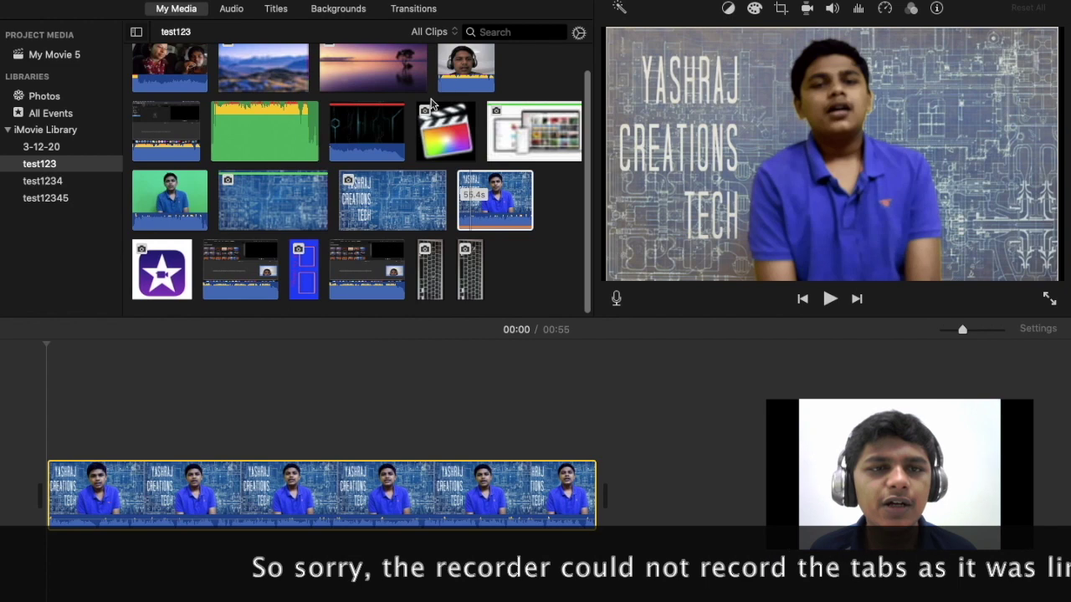
- Examine the clip rating commands, such as Reject and Unrate, with the clapperboard image and the Apple devices image selected
left_click(441, 122)
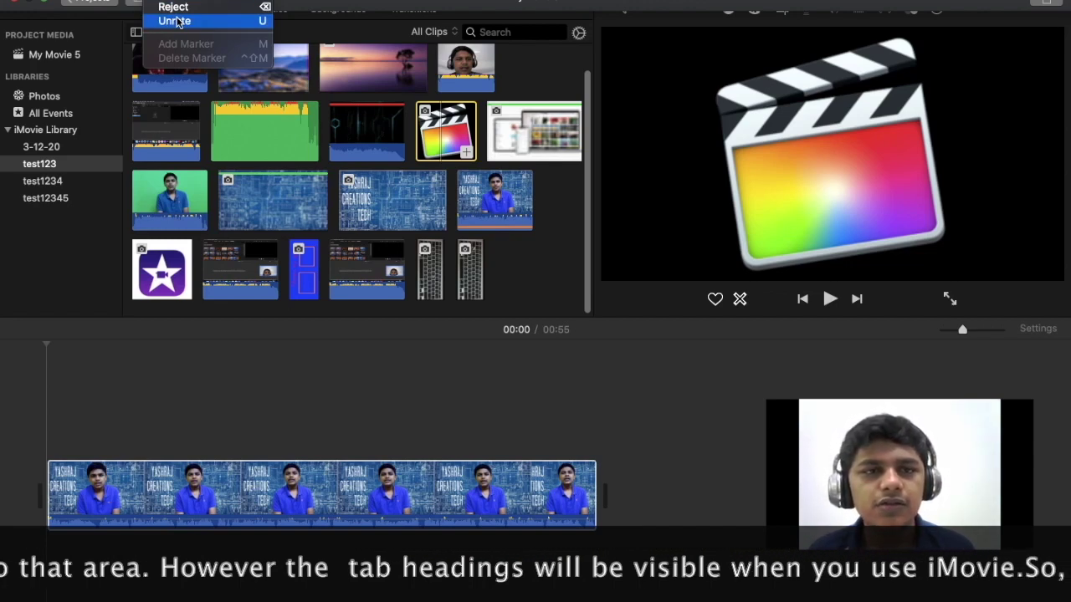
left_click(506, 139)
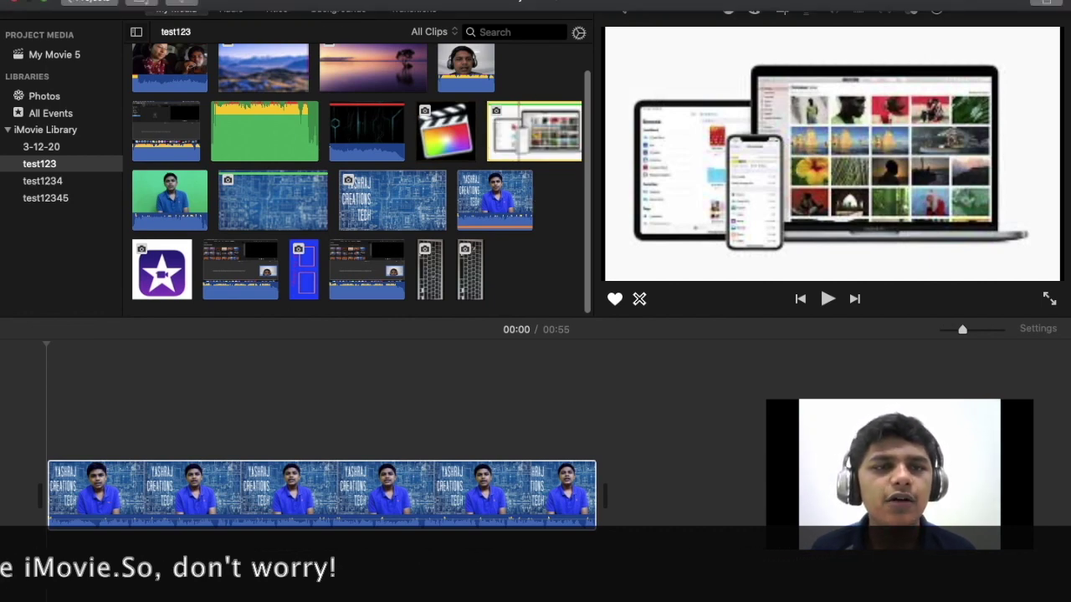
left_click(159, 2)
left_click(174, 2)
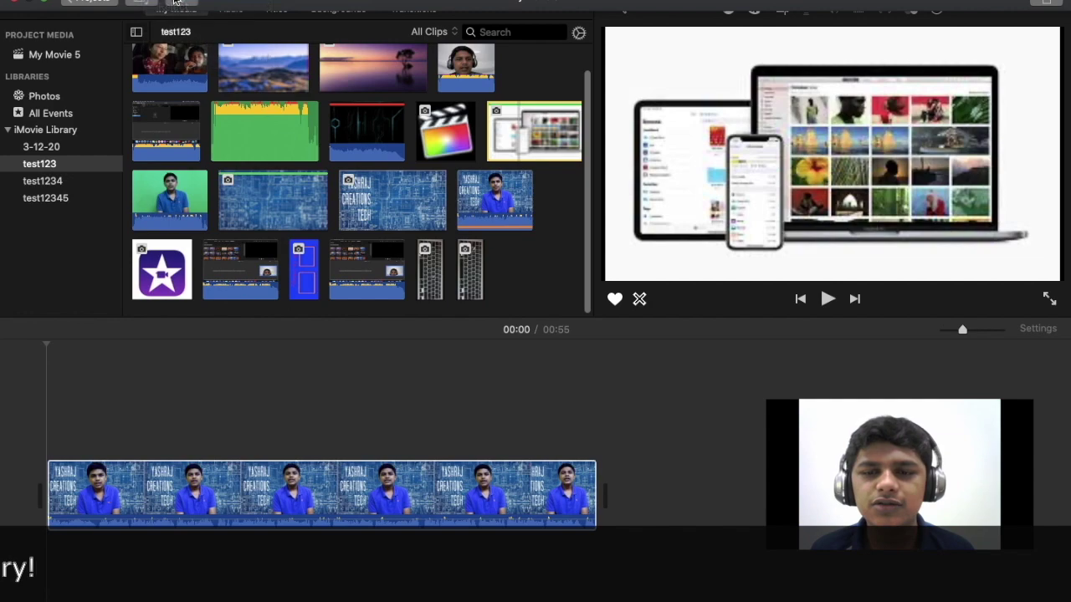